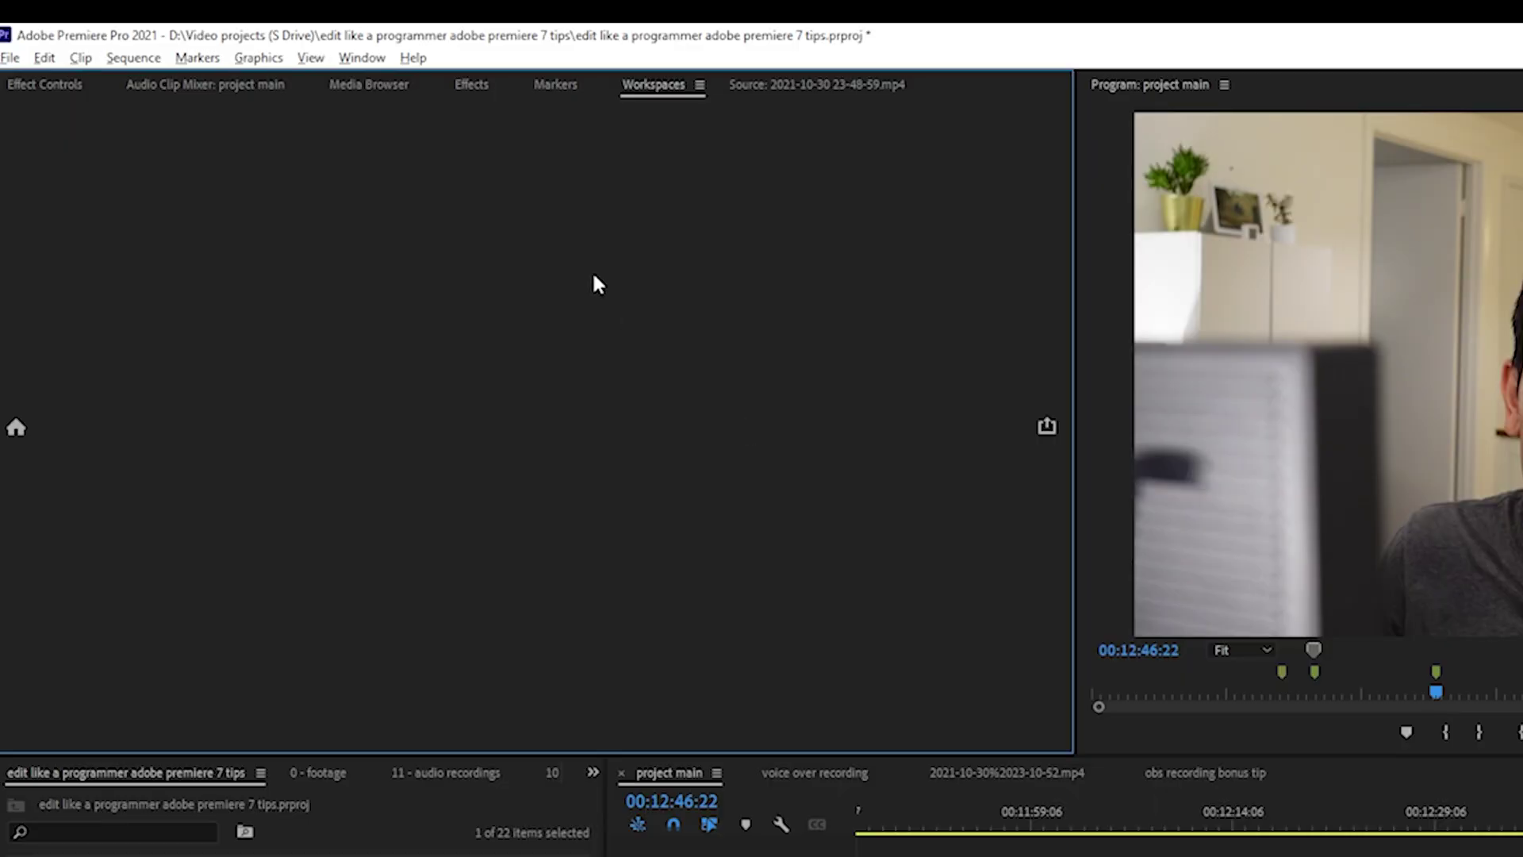
# Paste the exported Premiere marker data into the empty sheet and view the YouTube timestamp column
pyautogui.click(549, 80)
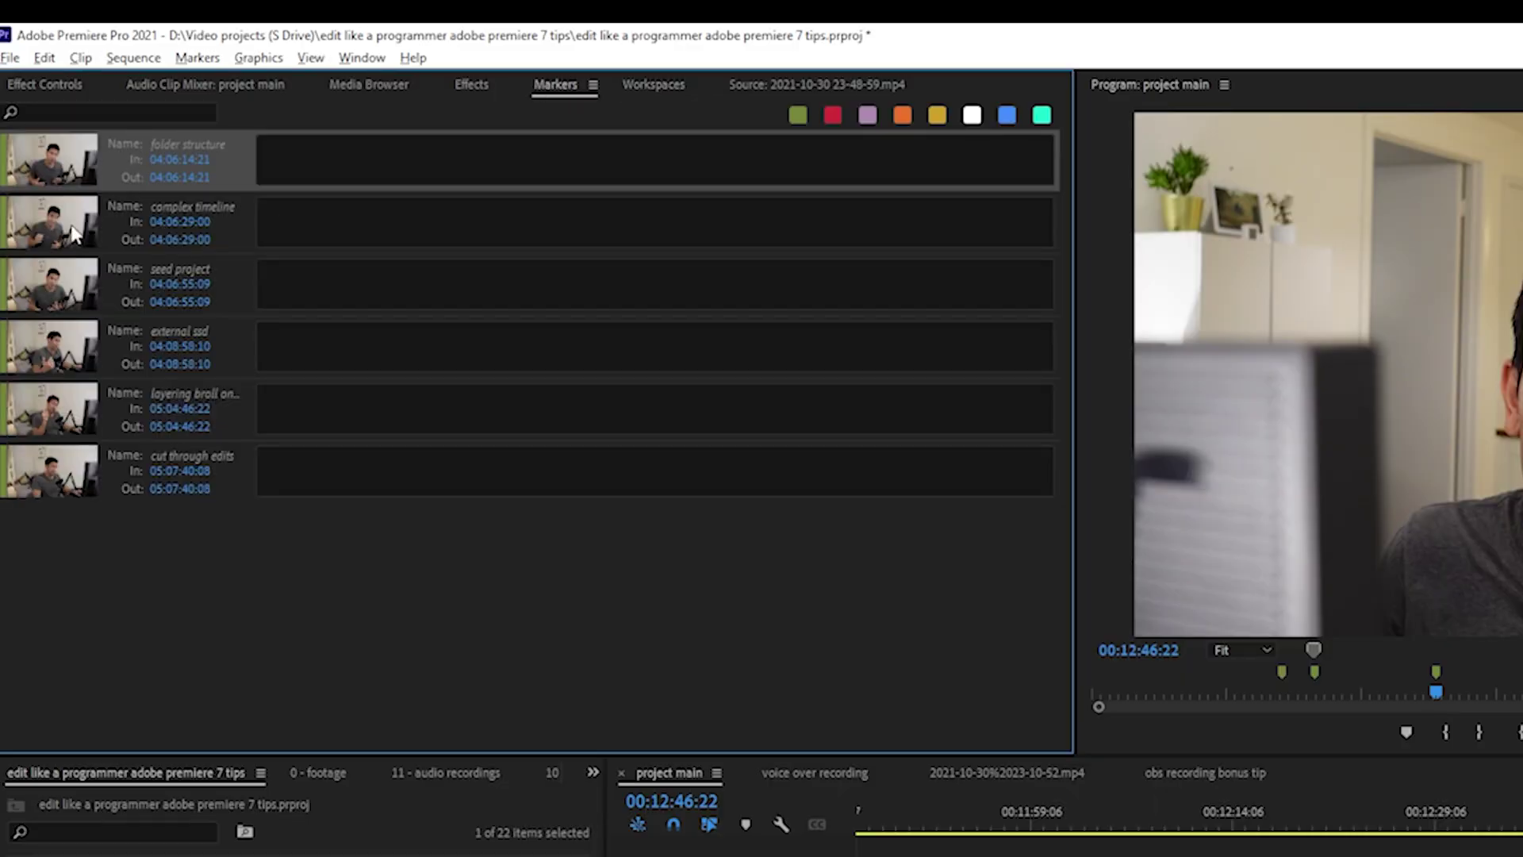
pyautogui.hotkey('alt', 'Tab')
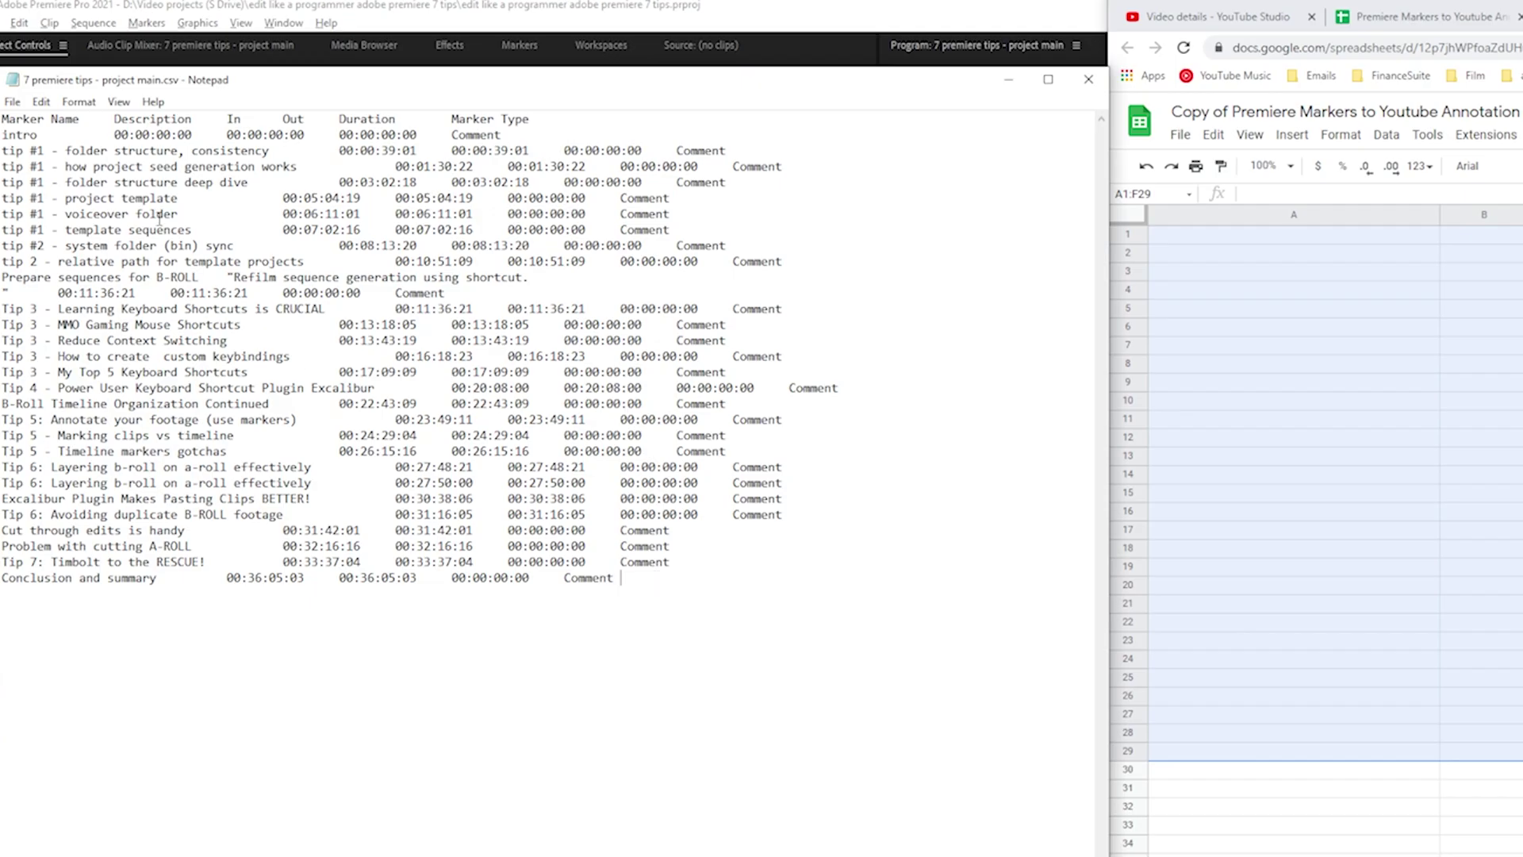
pyautogui.hotkey('ctrl', 'a')
pyautogui.hotkey('ctrl', 'v')
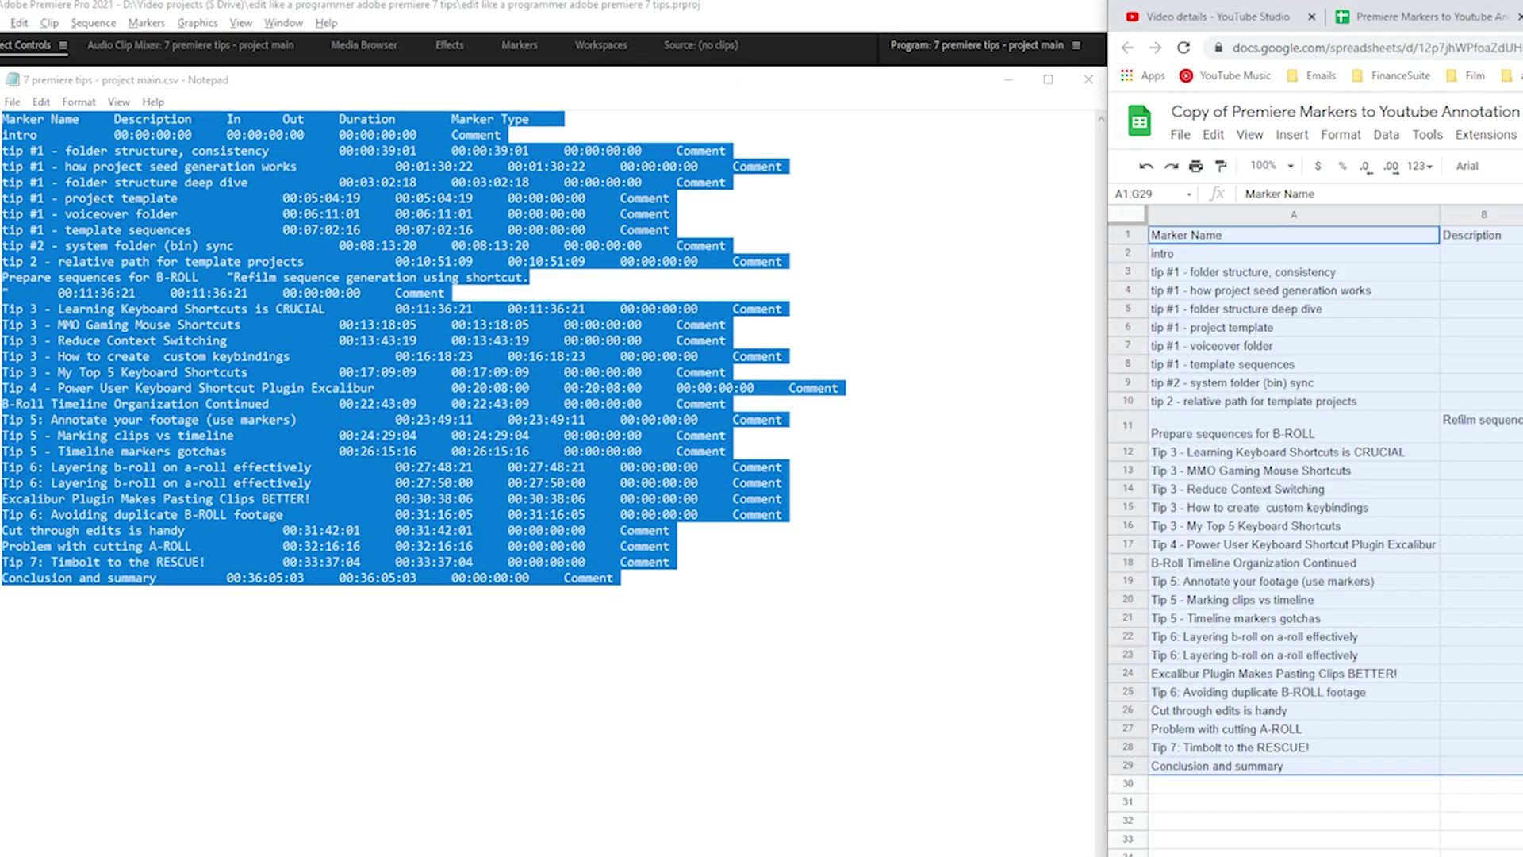
pyautogui.hotkey('ctrl', 'Right')
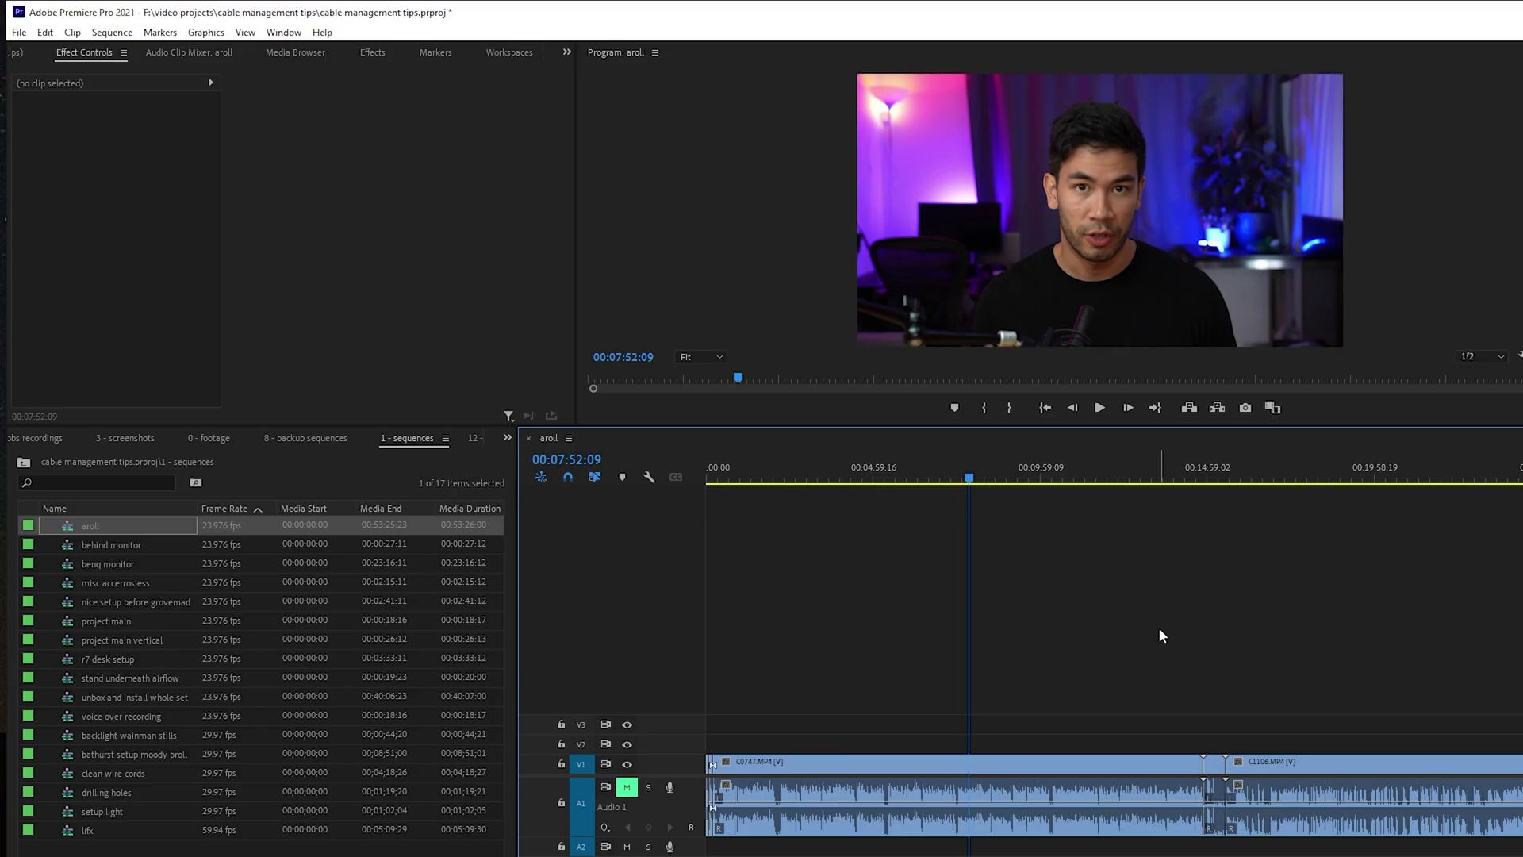
pyautogui.click(992, 474)
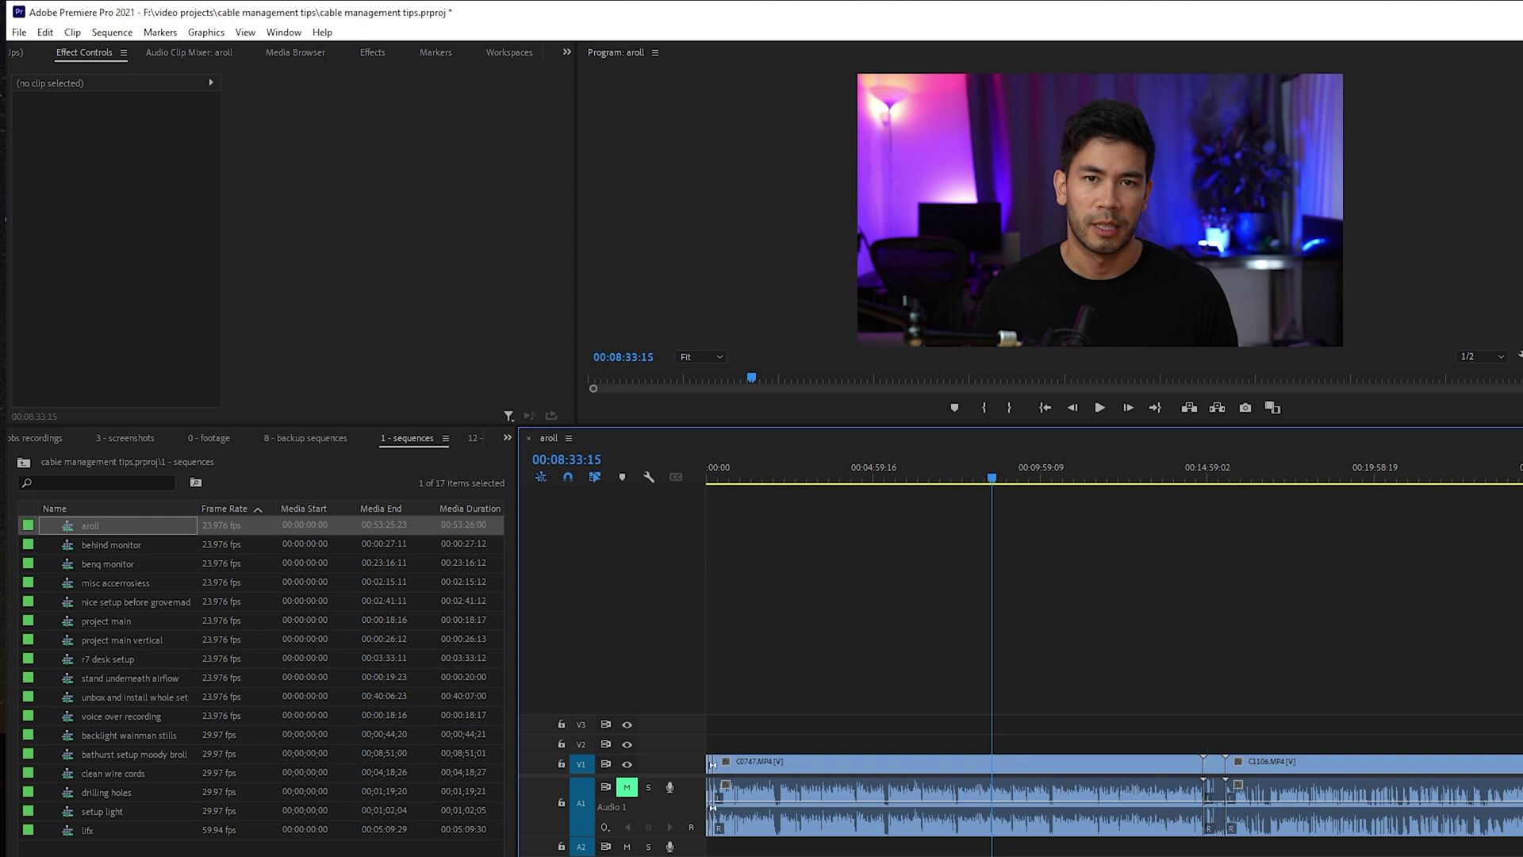
pyautogui.click(528, 438)
# Open the project's b-roll sequences, from backlight wainman stills to drilling holes and the rest
pyautogui.doubleClick(216, 555)
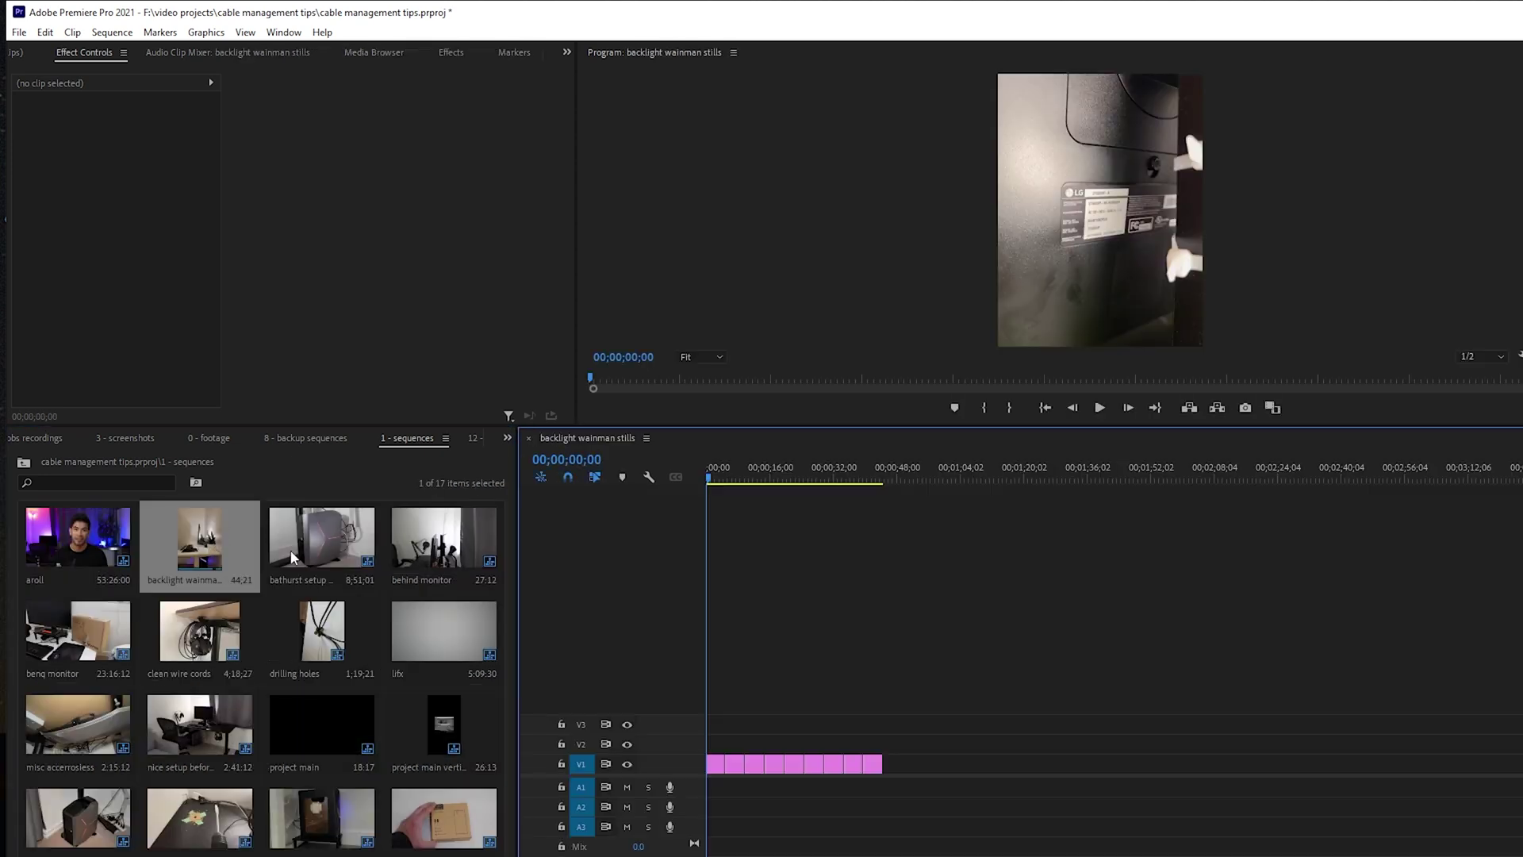
pyautogui.doubleClick(334, 545)
pyautogui.doubleClick(476, 547)
pyautogui.doubleClick(53, 652)
pyautogui.doubleClick(200, 630)
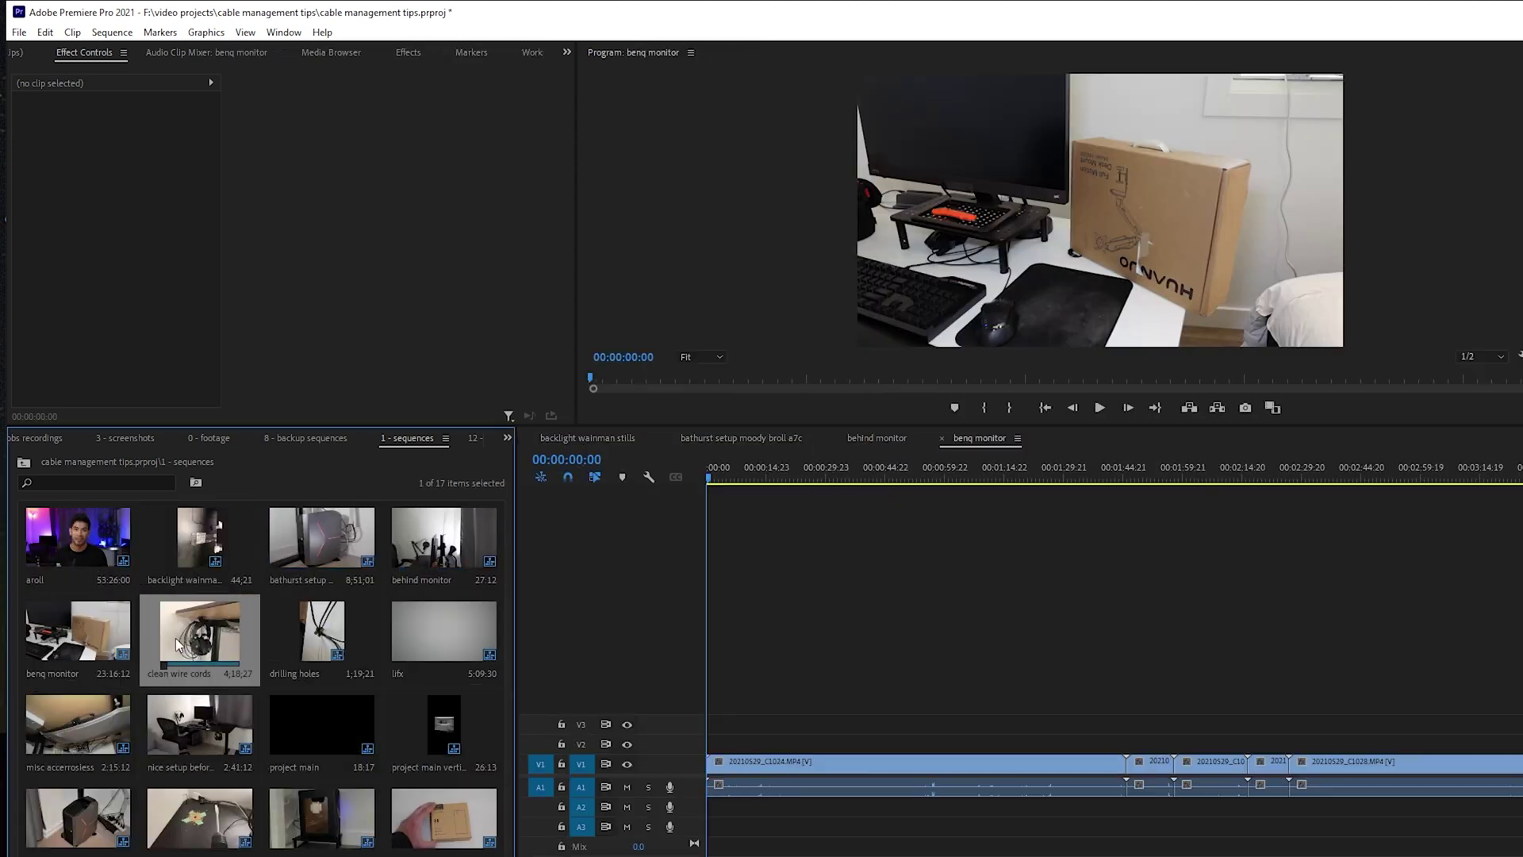
pyautogui.doubleClick(322, 630)
pyautogui.doubleClick(78, 723)
pyautogui.doubleClick(200, 723)
pyautogui.doubleClick(78, 817)
pyautogui.doubleClick(200, 817)
pyautogui.doubleClick(321, 817)
pyautogui.doubleClick(444, 817)
# Look through the drilling holes, misc accerrosiess and nice setup before grovemade stand sequences
pyautogui.click(712, 440)
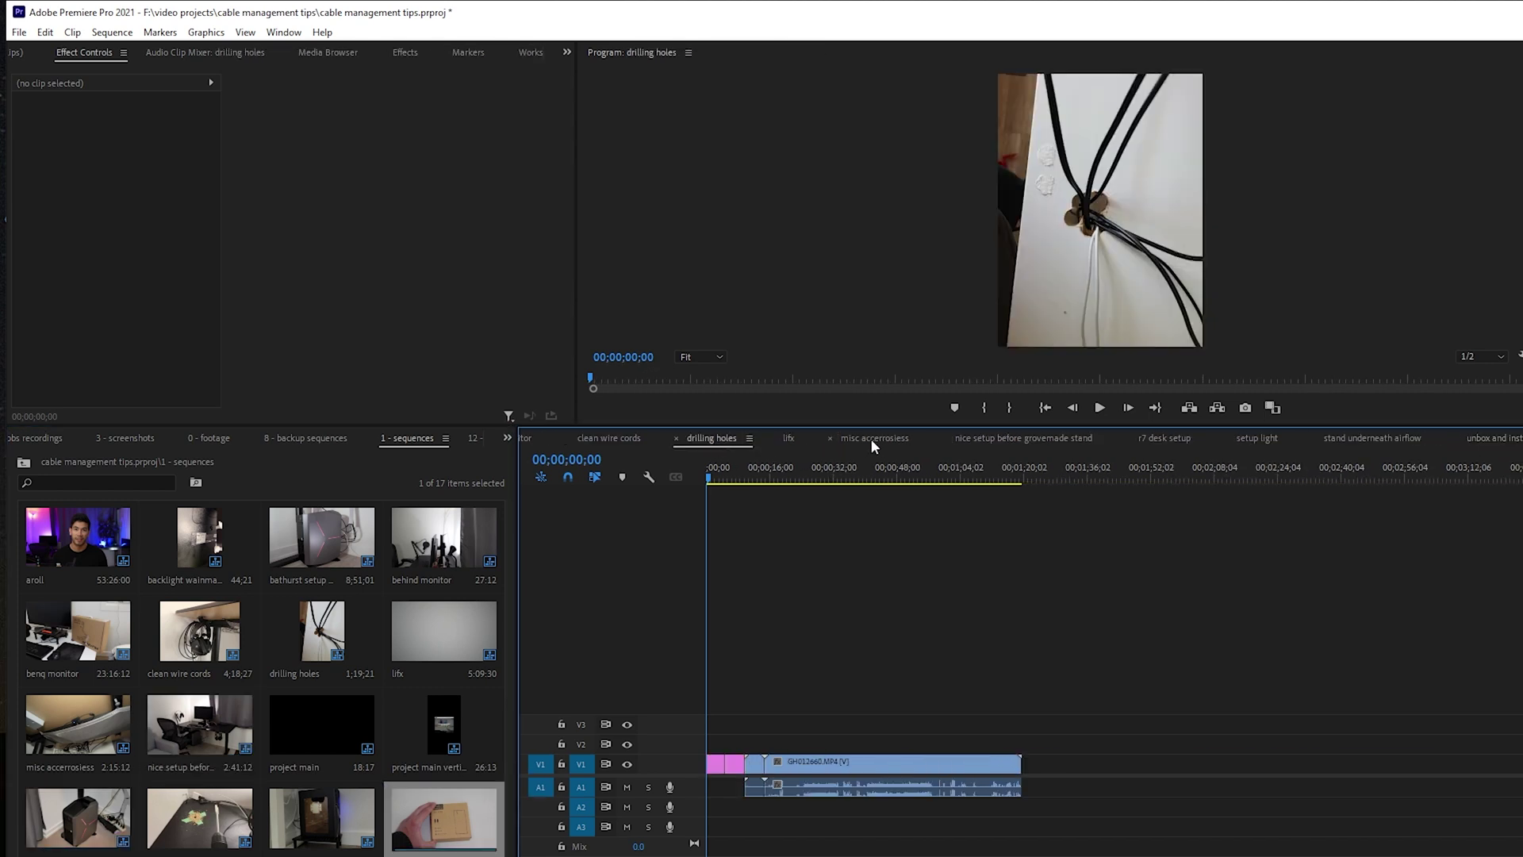
pyautogui.click(872, 438)
pyautogui.click(1031, 438)
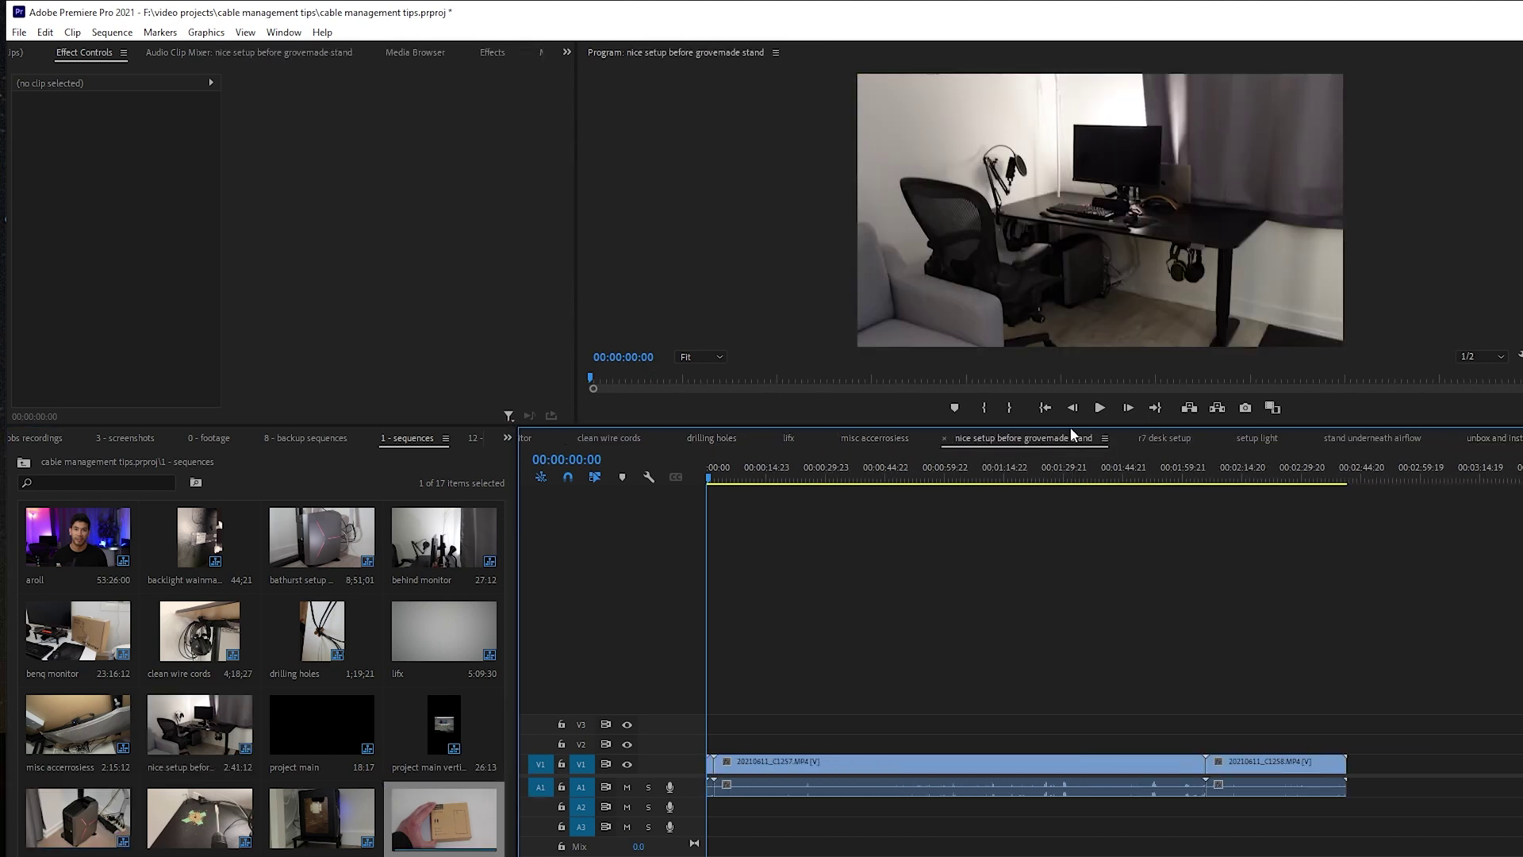
pyautogui.press('-')
pyautogui.press('-')
pyautogui.press('-')
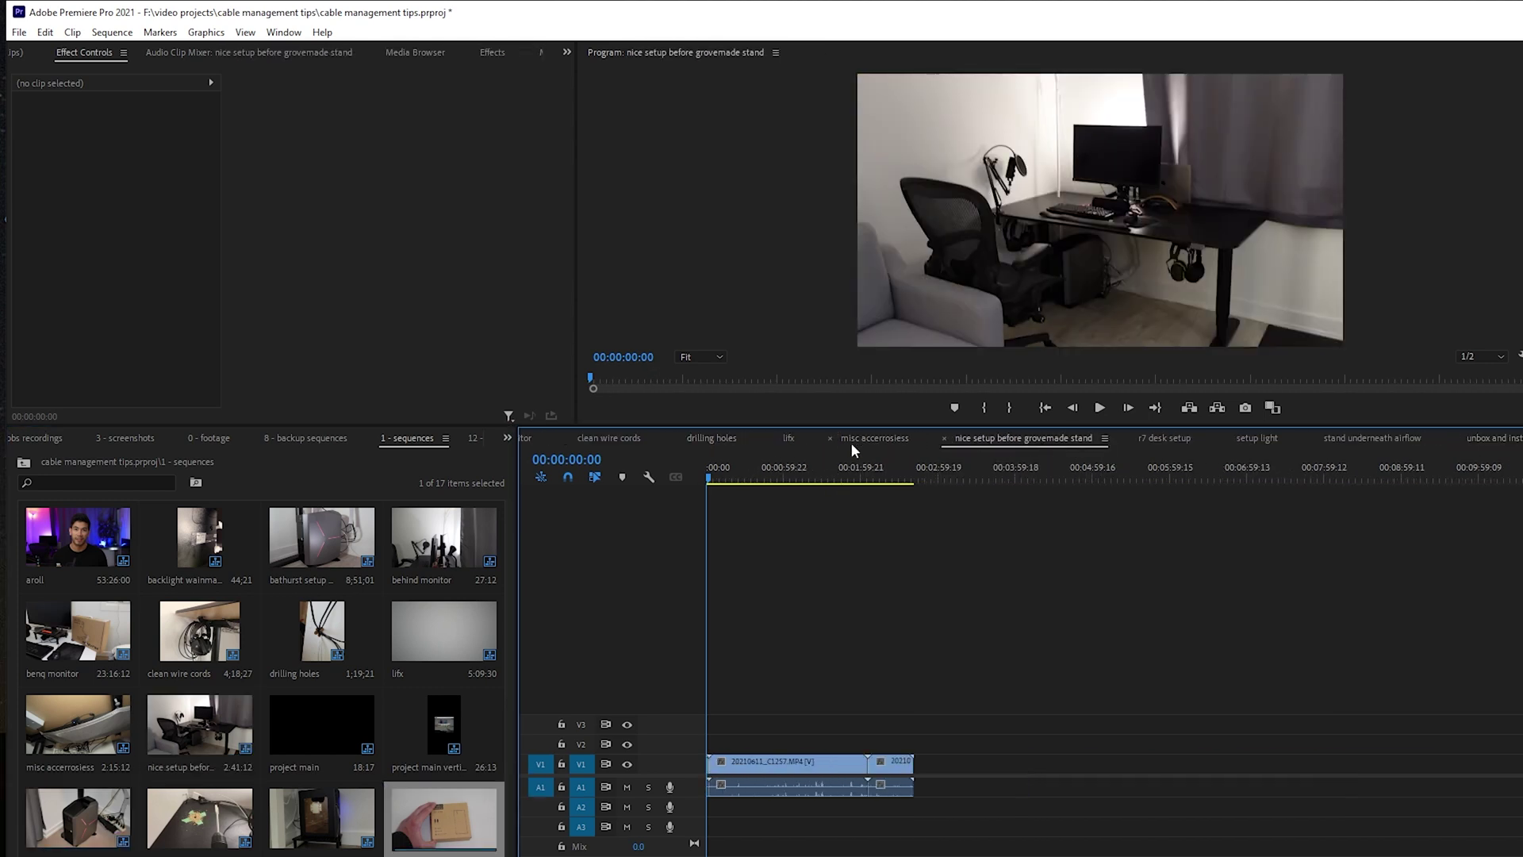
# In the lifx sequence, add a marker at 00:00:10:40 on the first clip
pyautogui.click(788, 438)
pyautogui.moveTo(769, 479); pyautogui.dragTo(715, 590)
pyautogui.press('-')
pyautogui.press('-')
pyautogui.press('-')
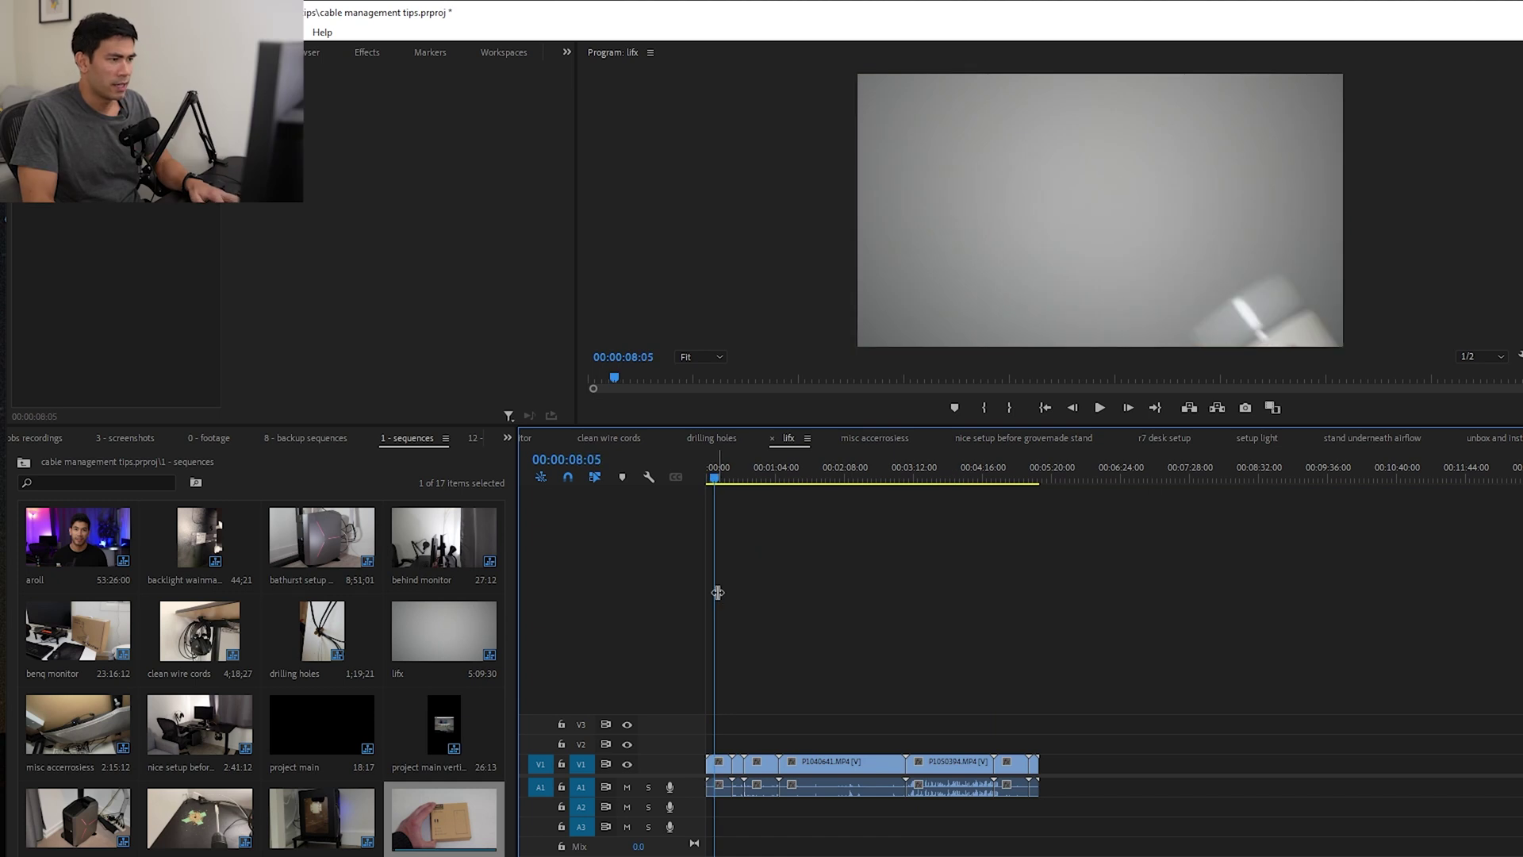
pyautogui.press('=')
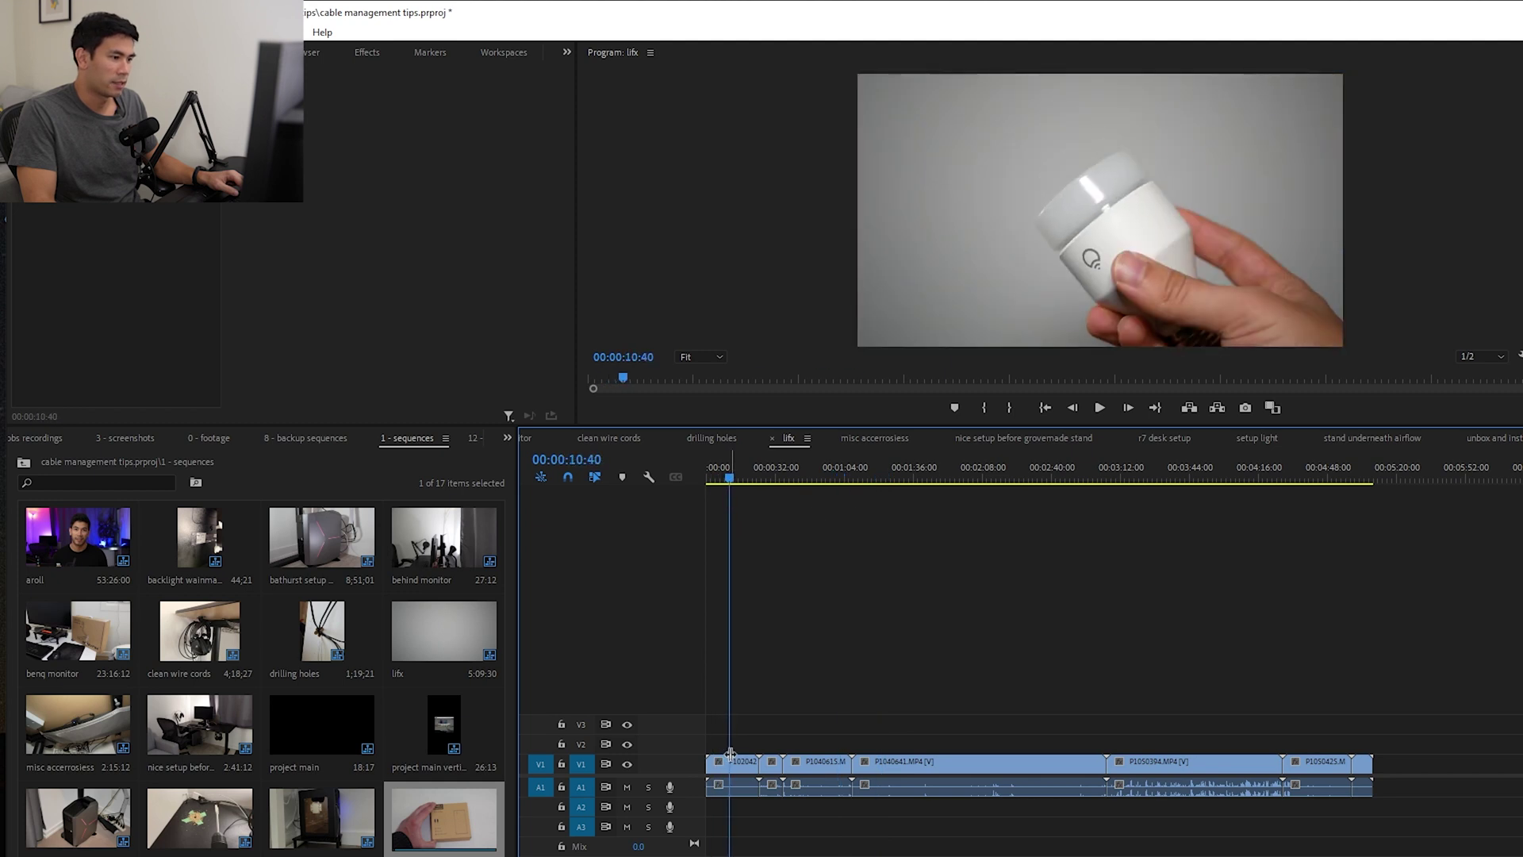
pyautogui.click(743, 776)
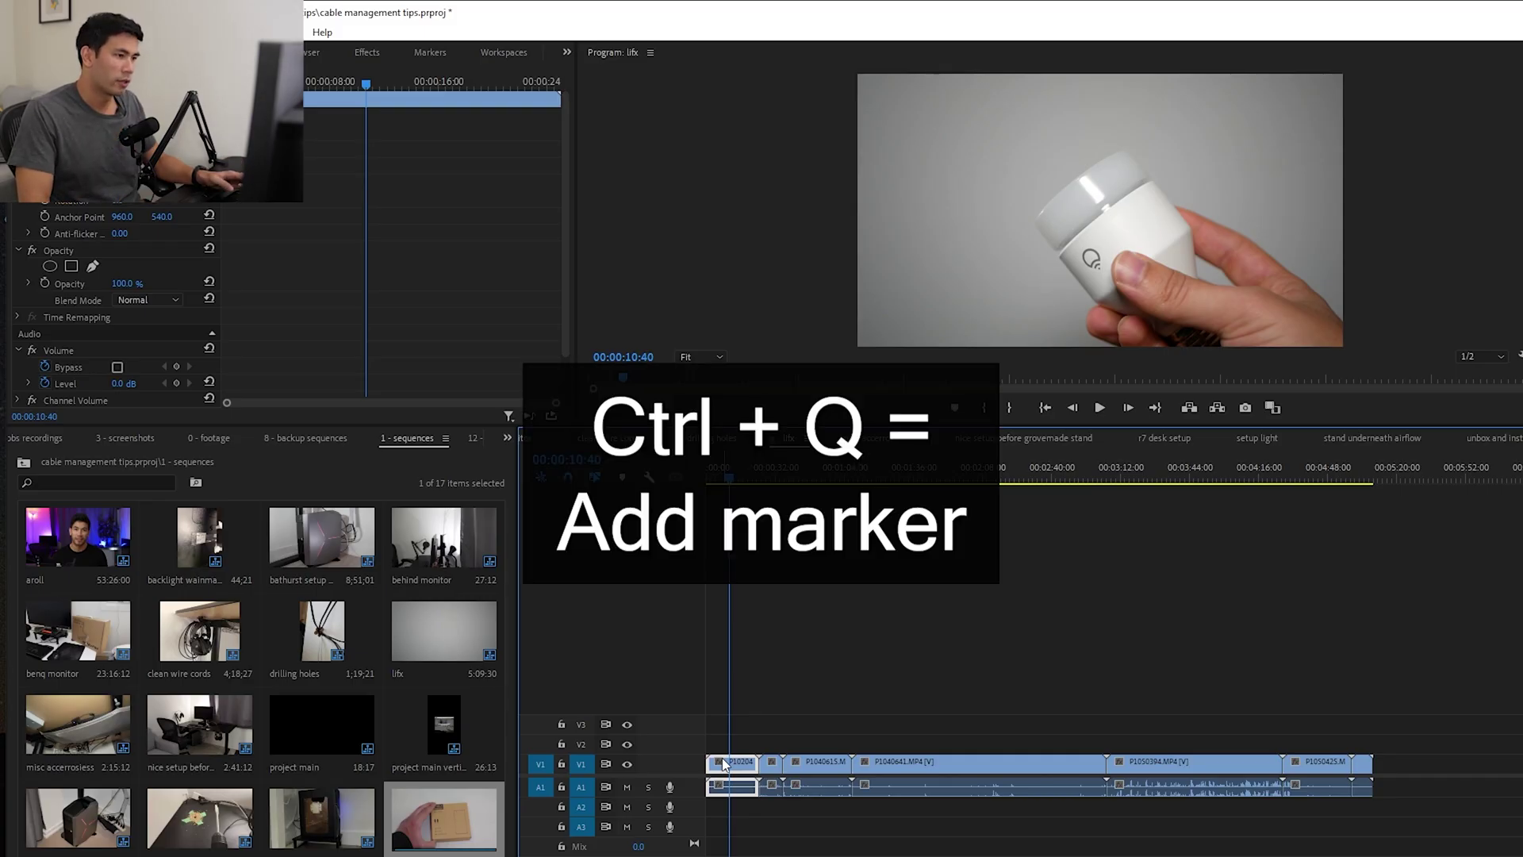
pyautogui.hotkey('ctrl', 'q')
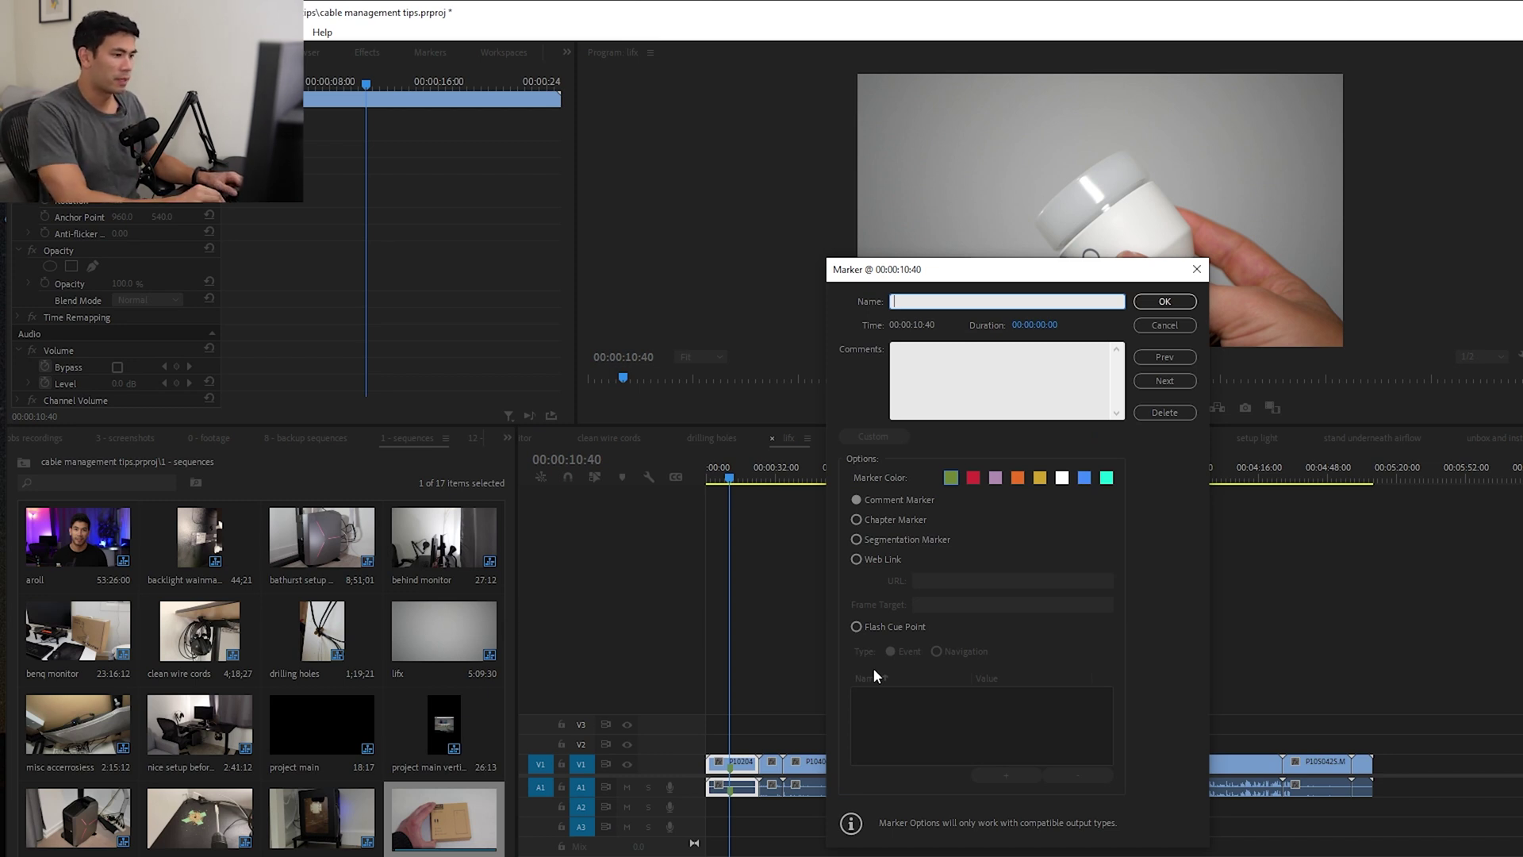
# Rename the marker at 00:00:10:40 and confirm it
pyautogui.press('BackSpace')
pyautogui.write('b')
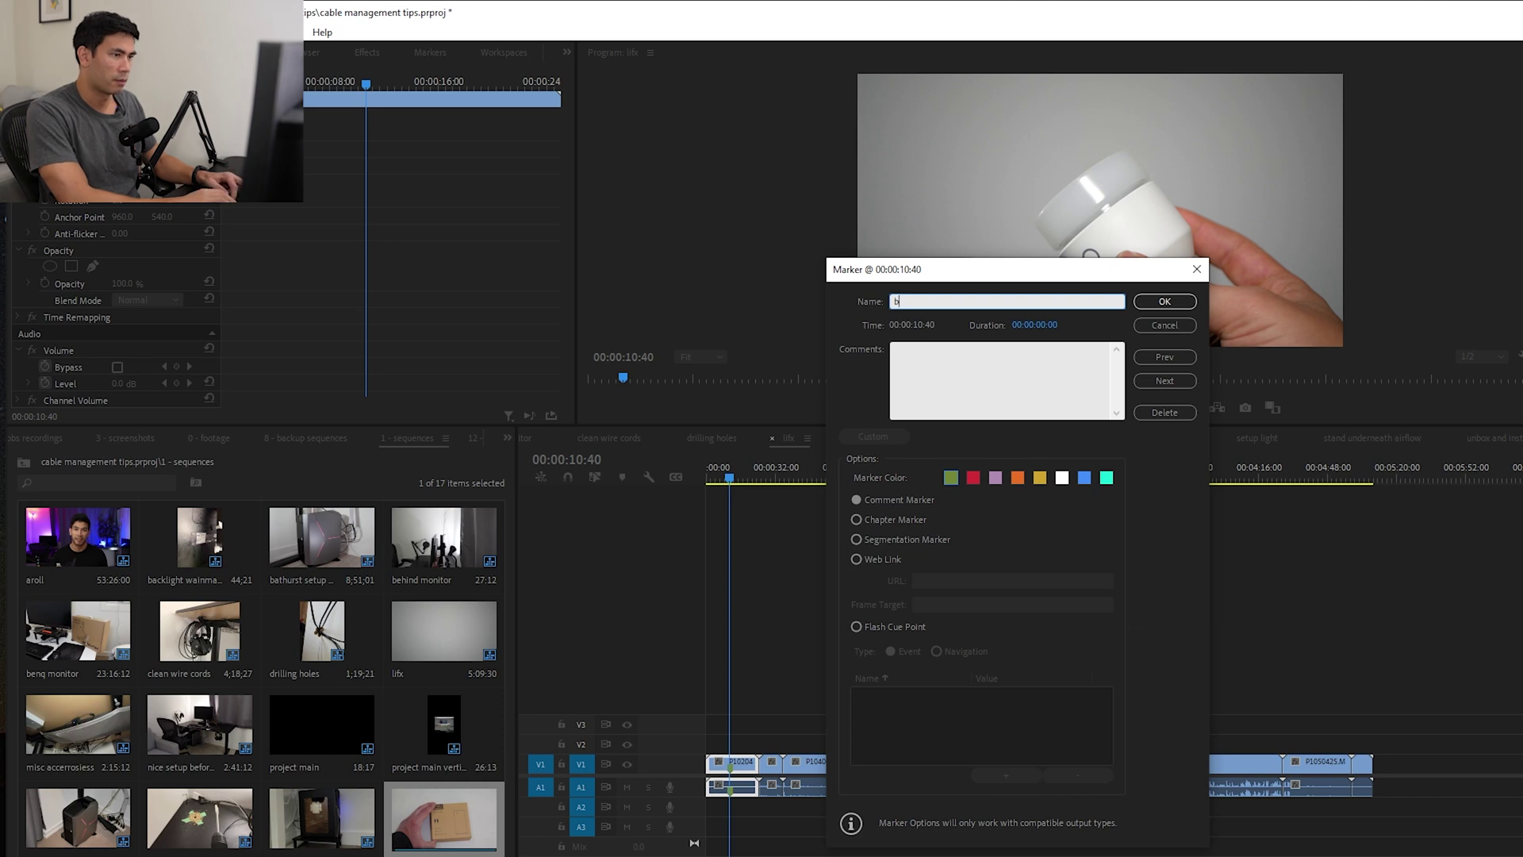
pyautogui.press('Return')
# Add a second marker at 00:00:29:47 on the P1040603.MP4 clip
pyautogui.moveTo(731, 486)
pyautogui.mouseDown()
pyautogui.moveTo(787, 492)
pyautogui.moveTo(772, 494)
pyautogui.mouseUp()
pyautogui.press('=')
pyautogui.press('=')
pyautogui.press('=')
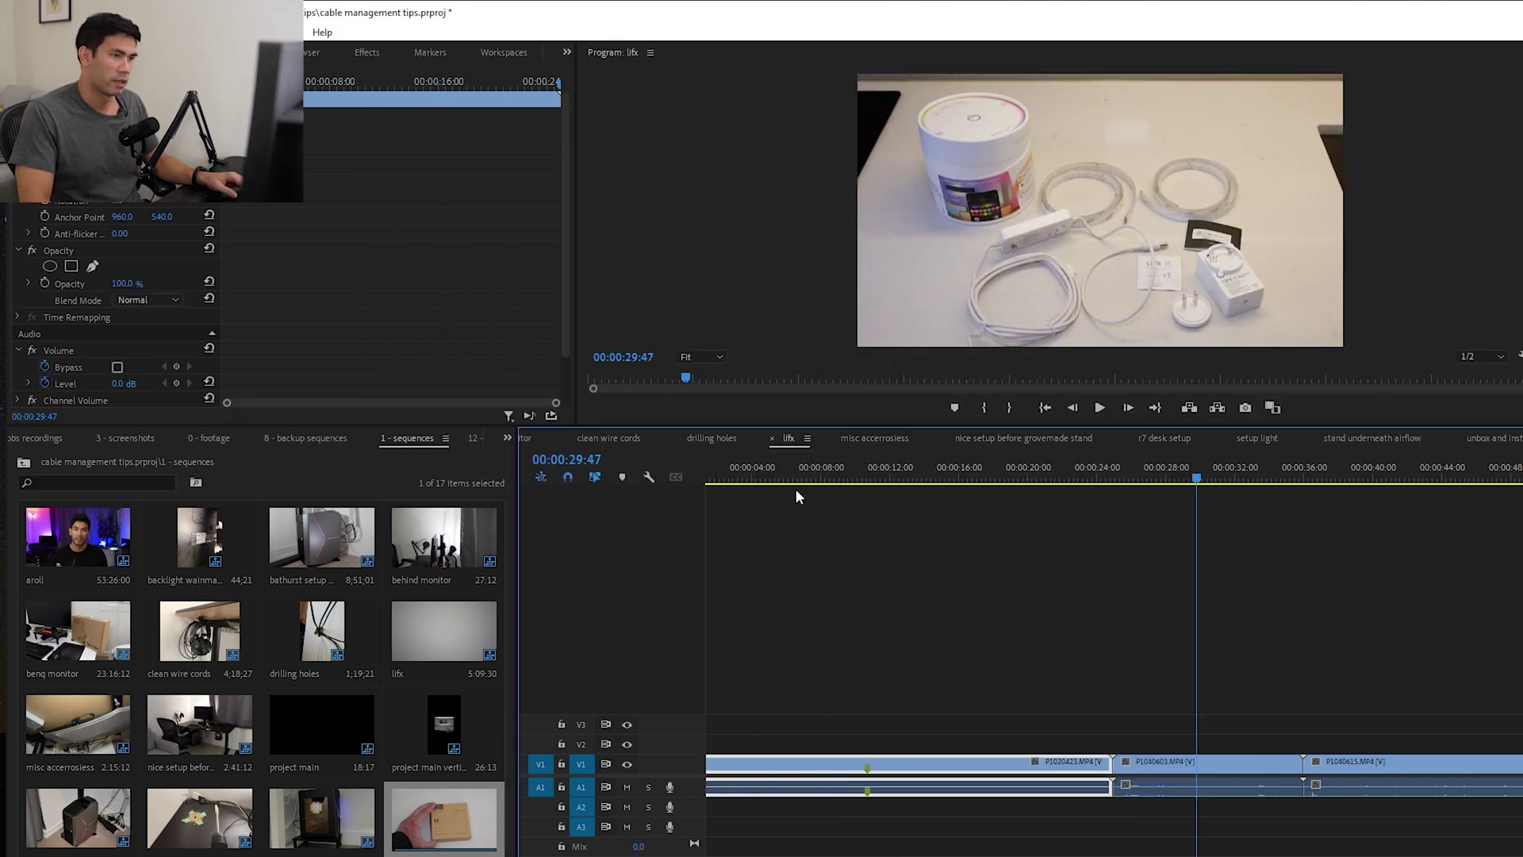
pyautogui.click(1235, 765)
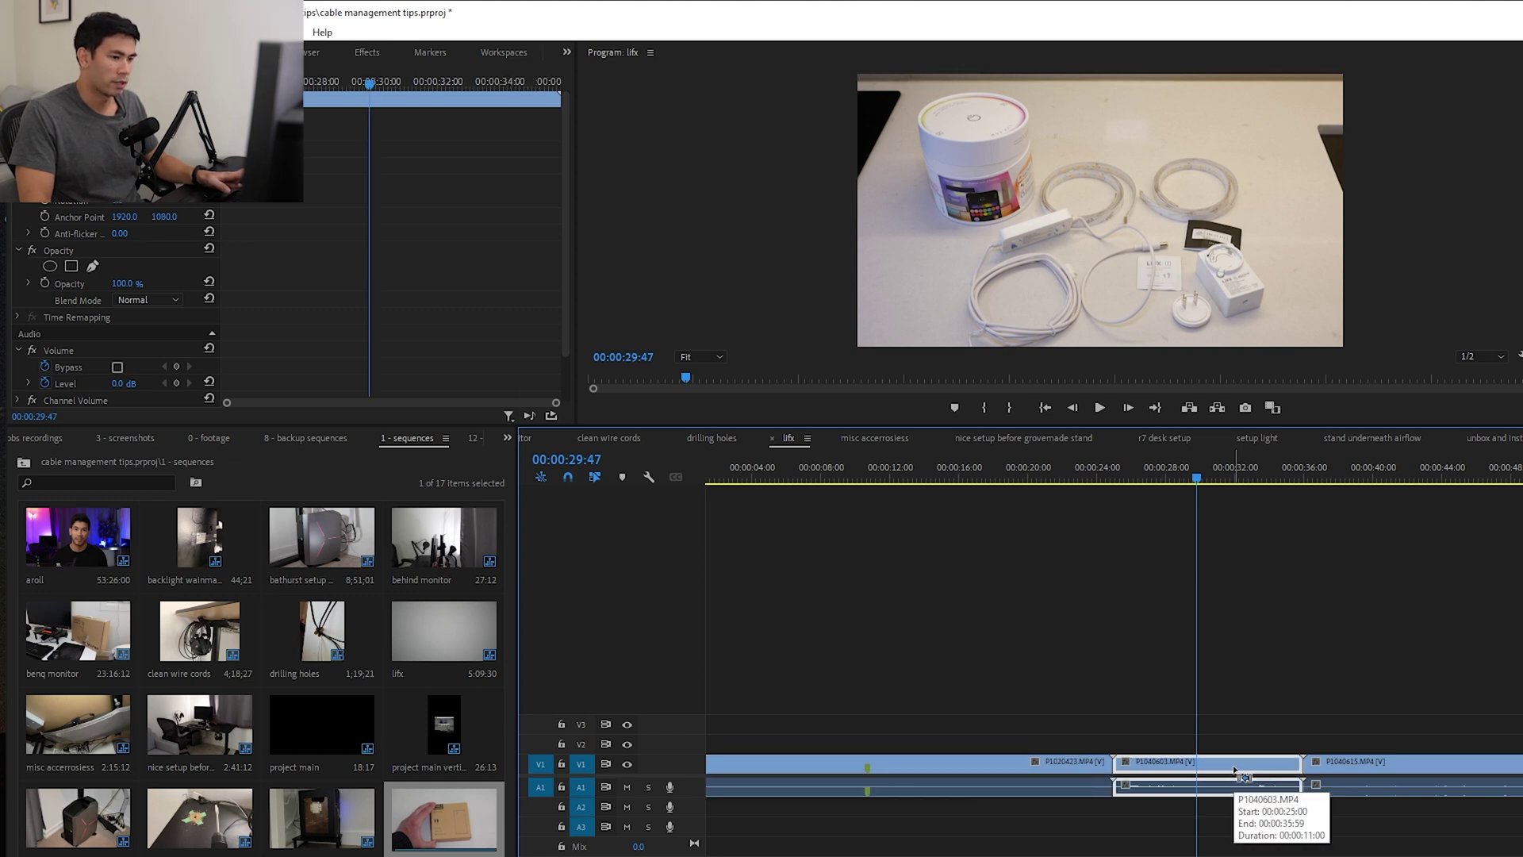
pyautogui.hotkey('ctrl', 'q')
pyautogui.hotkey('ctrl', 'q')
pyautogui.press('Return')
# Zoom out to the whole lifx sequence, then zoom back in and scrub to the bulb shot
pyautogui.click(863, 730)
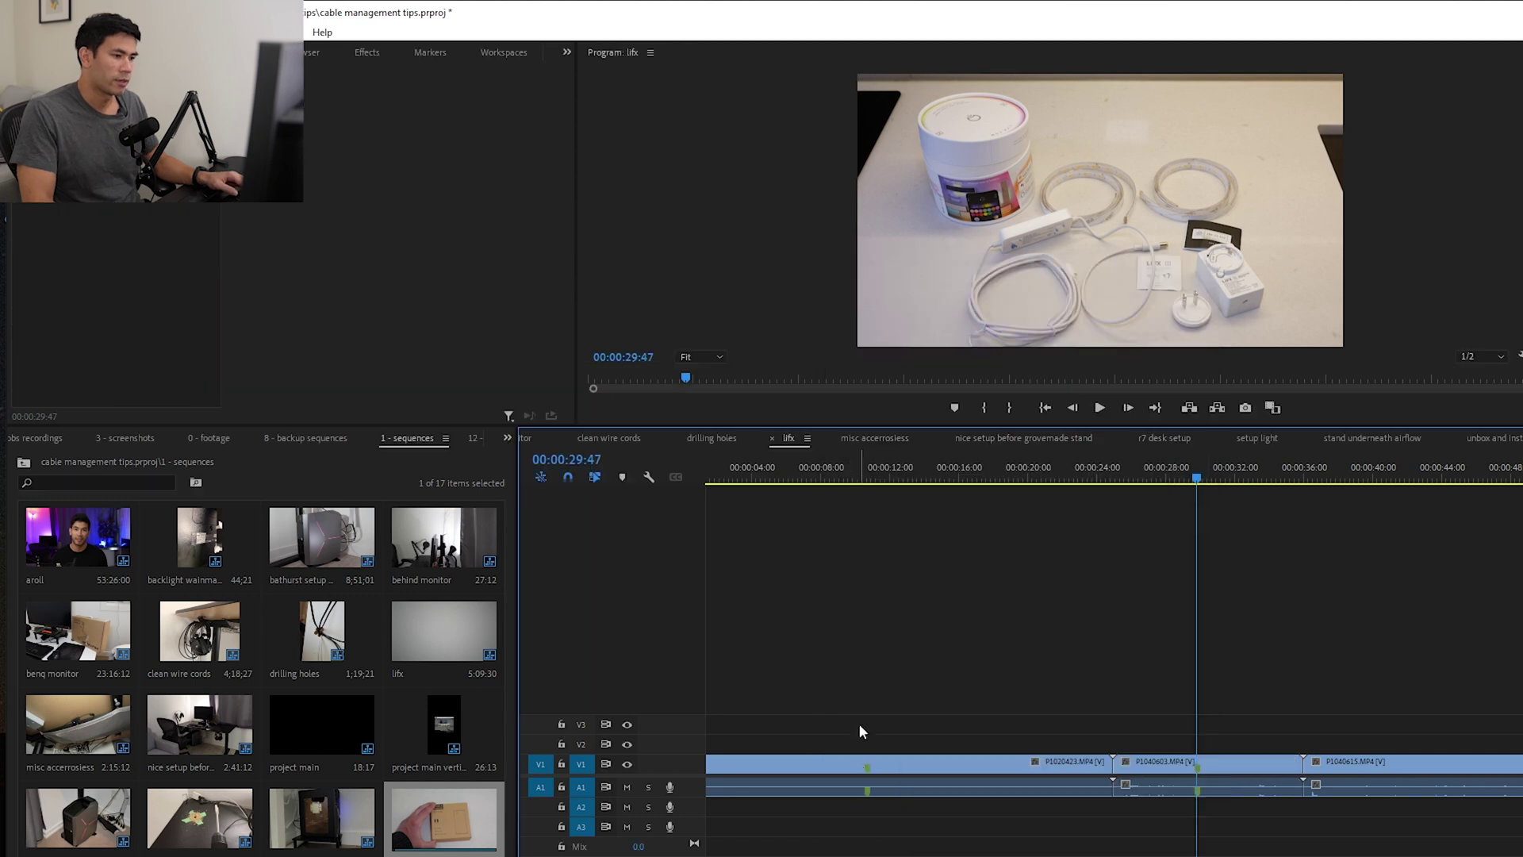
pyautogui.click(891, 771)
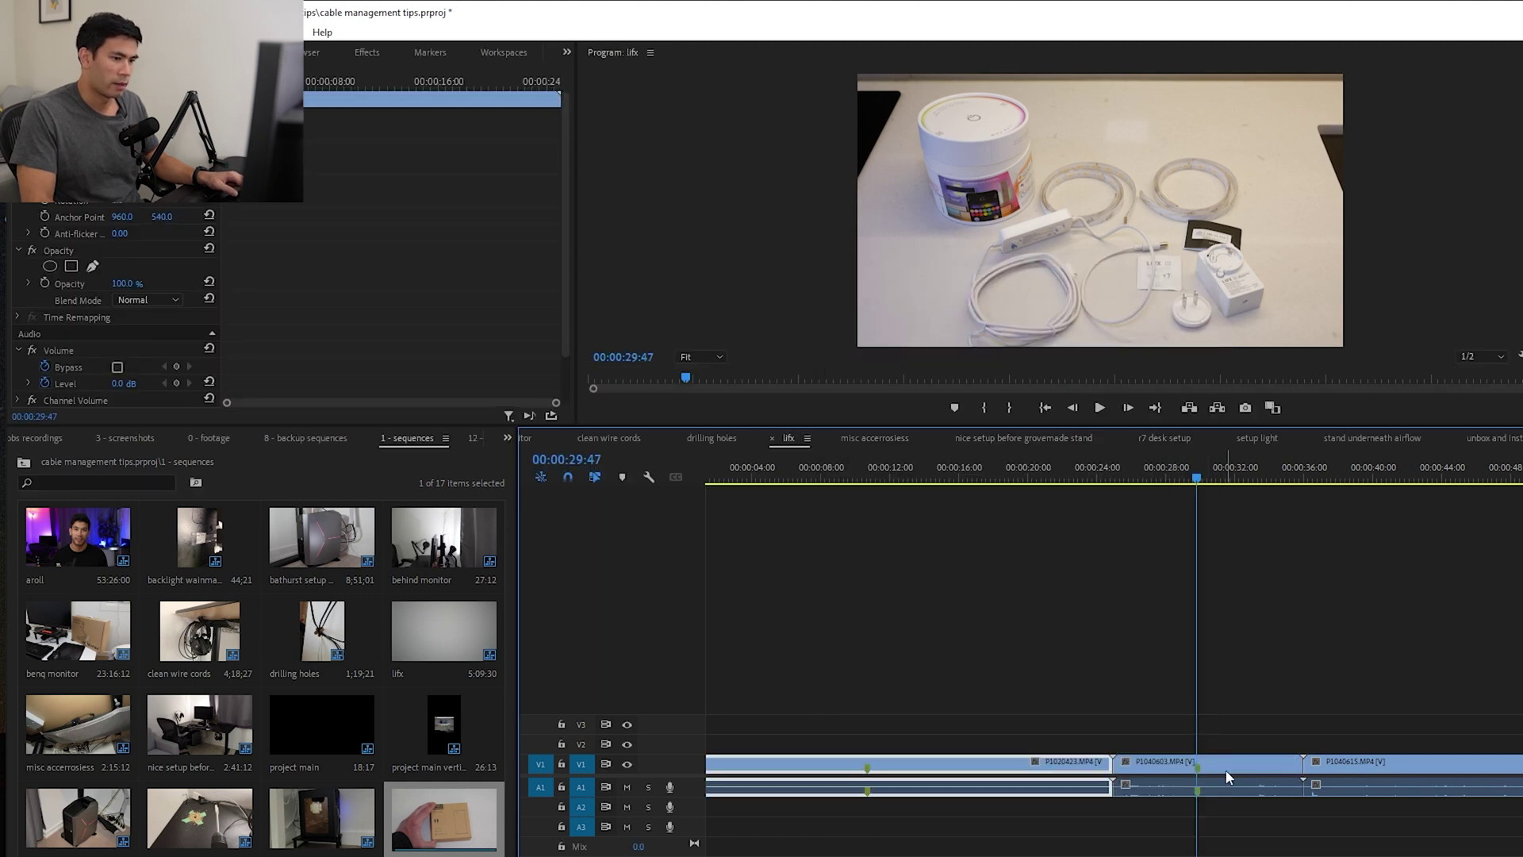
pyautogui.press('\\')
pyautogui.click(704, 479)
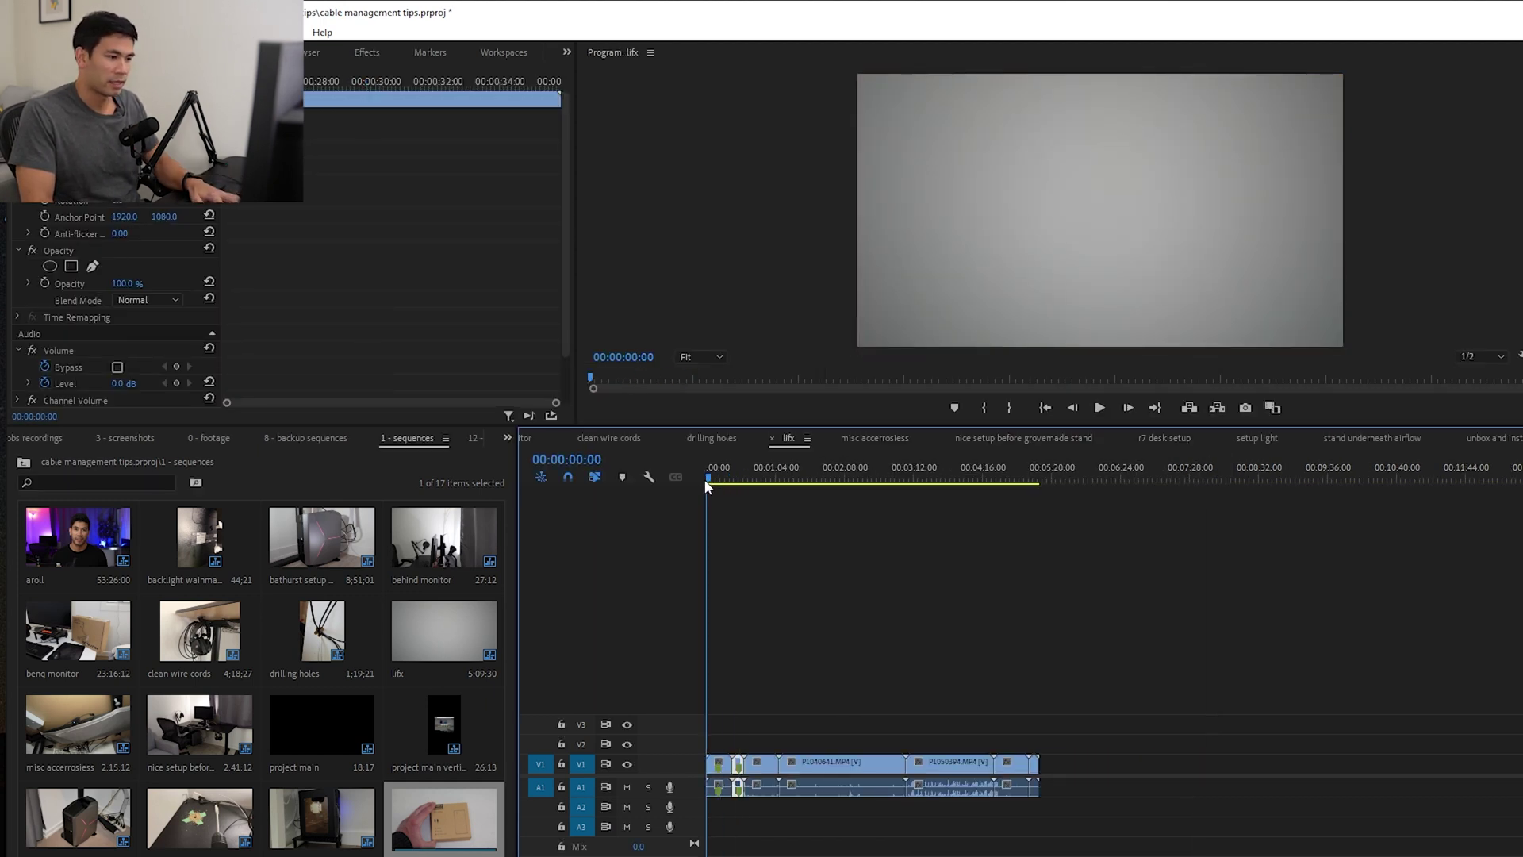
pyautogui.hotkey('ctrl', 'z')
pyautogui.hotkey('ctrl', 'z')
pyautogui.hotkey('ctrl', 'z')
pyautogui.hotkey('ctrl', 'shift', 'z')
pyautogui.hotkey('ctrl', 'shift', 'z')
pyautogui.hotkey('ctrl', 'shift', 'z')
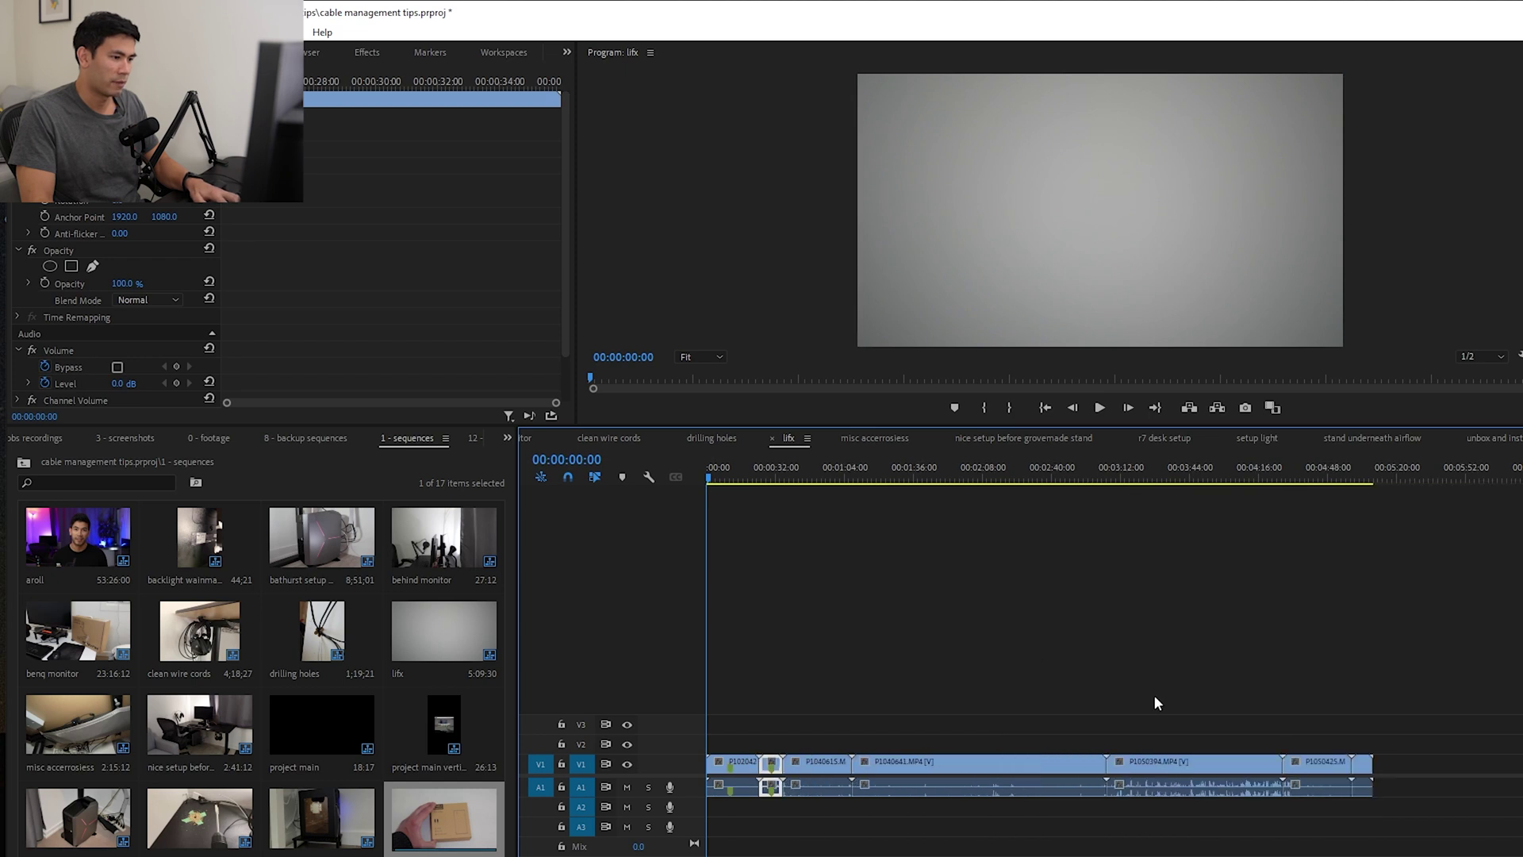
pyautogui.press('=')
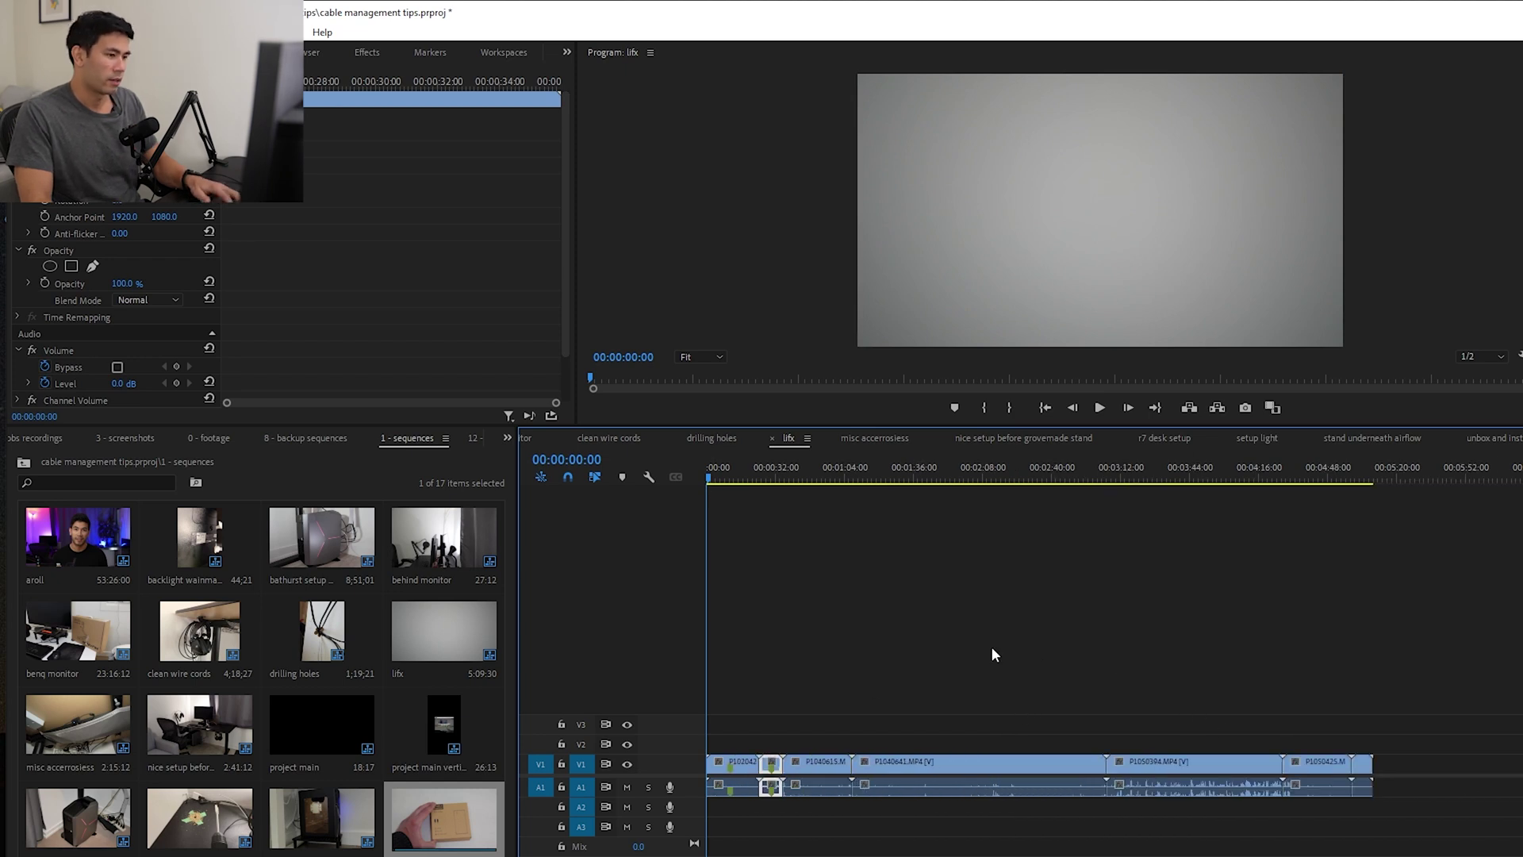
pyautogui.moveTo(723, 474); pyautogui.dragTo(1331, 626)
# Search the timeline's markers for 'bulb' and jump to that marker
pyautogui.click(1340, 775)
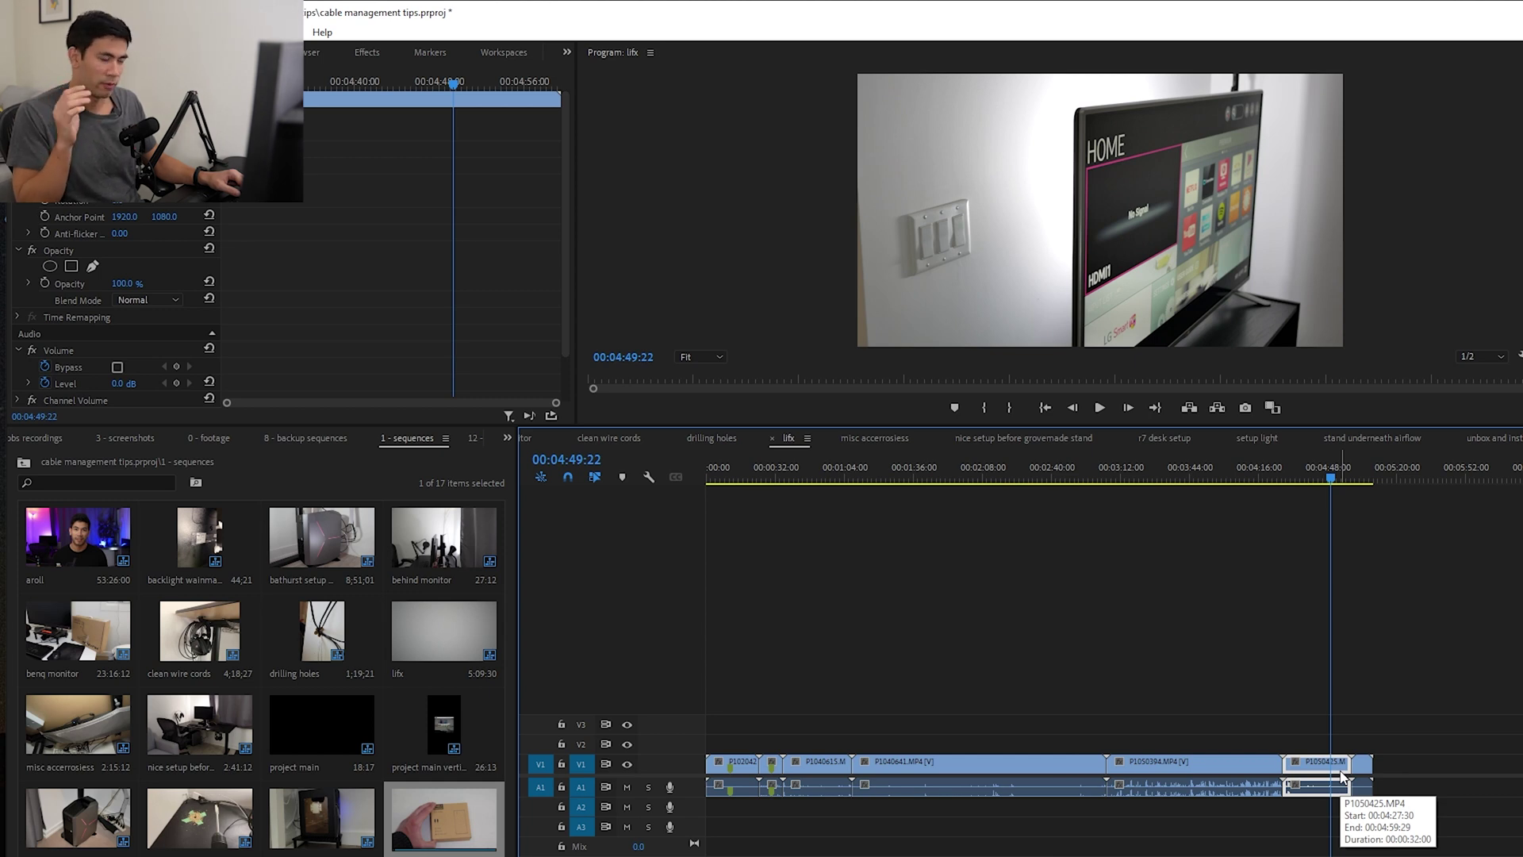
pyautogui.click(1195, 652)
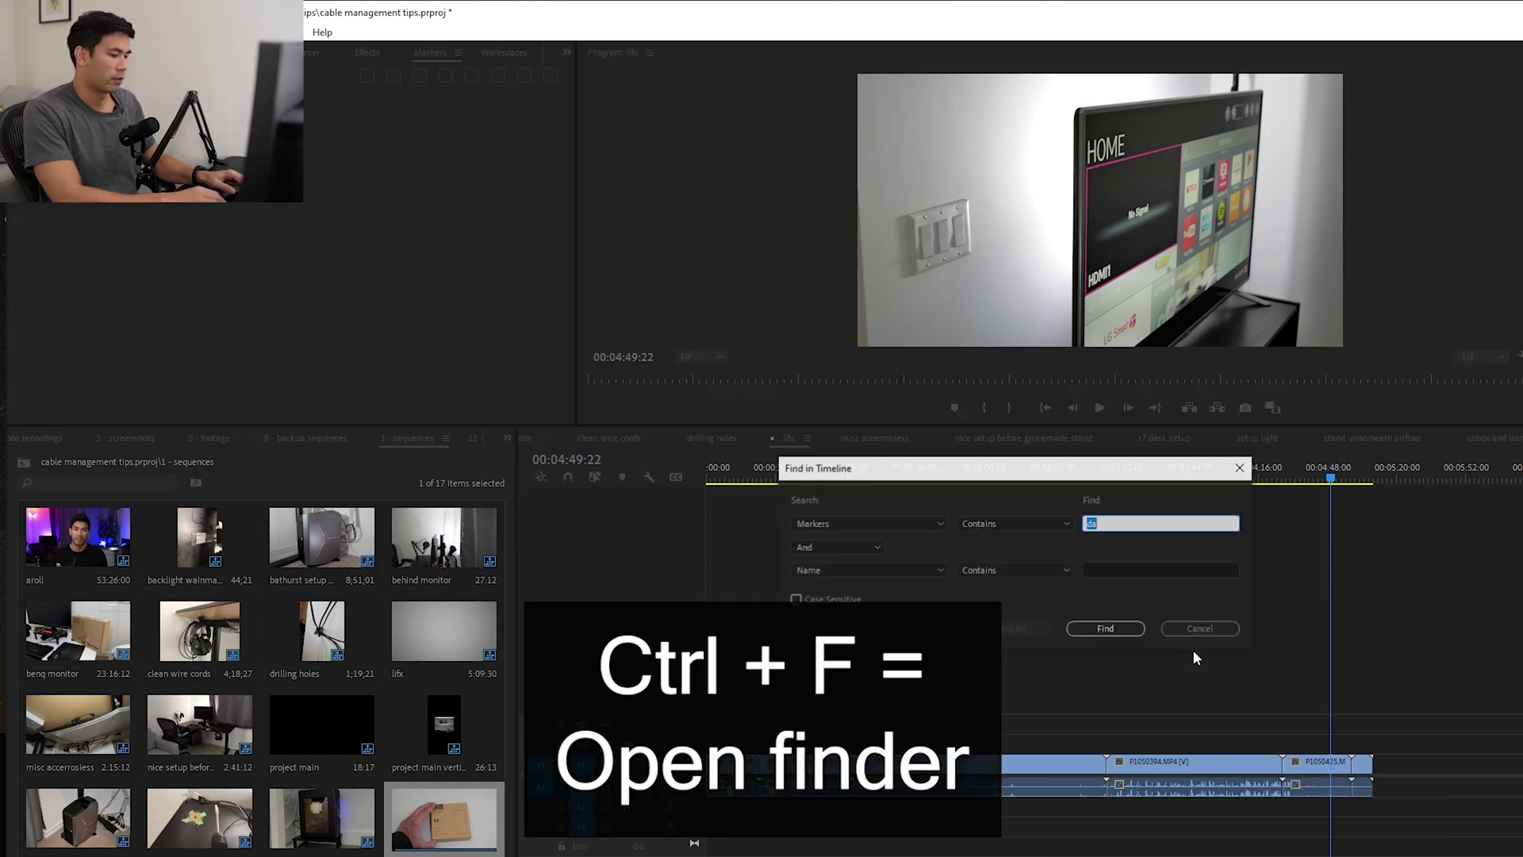
pyautogui.hotkey('ctrl', 'f')
pyautogui.write('bulb')
pyautogui.scroll(-1, 883, 526)
pyautogui.click(884, 527)
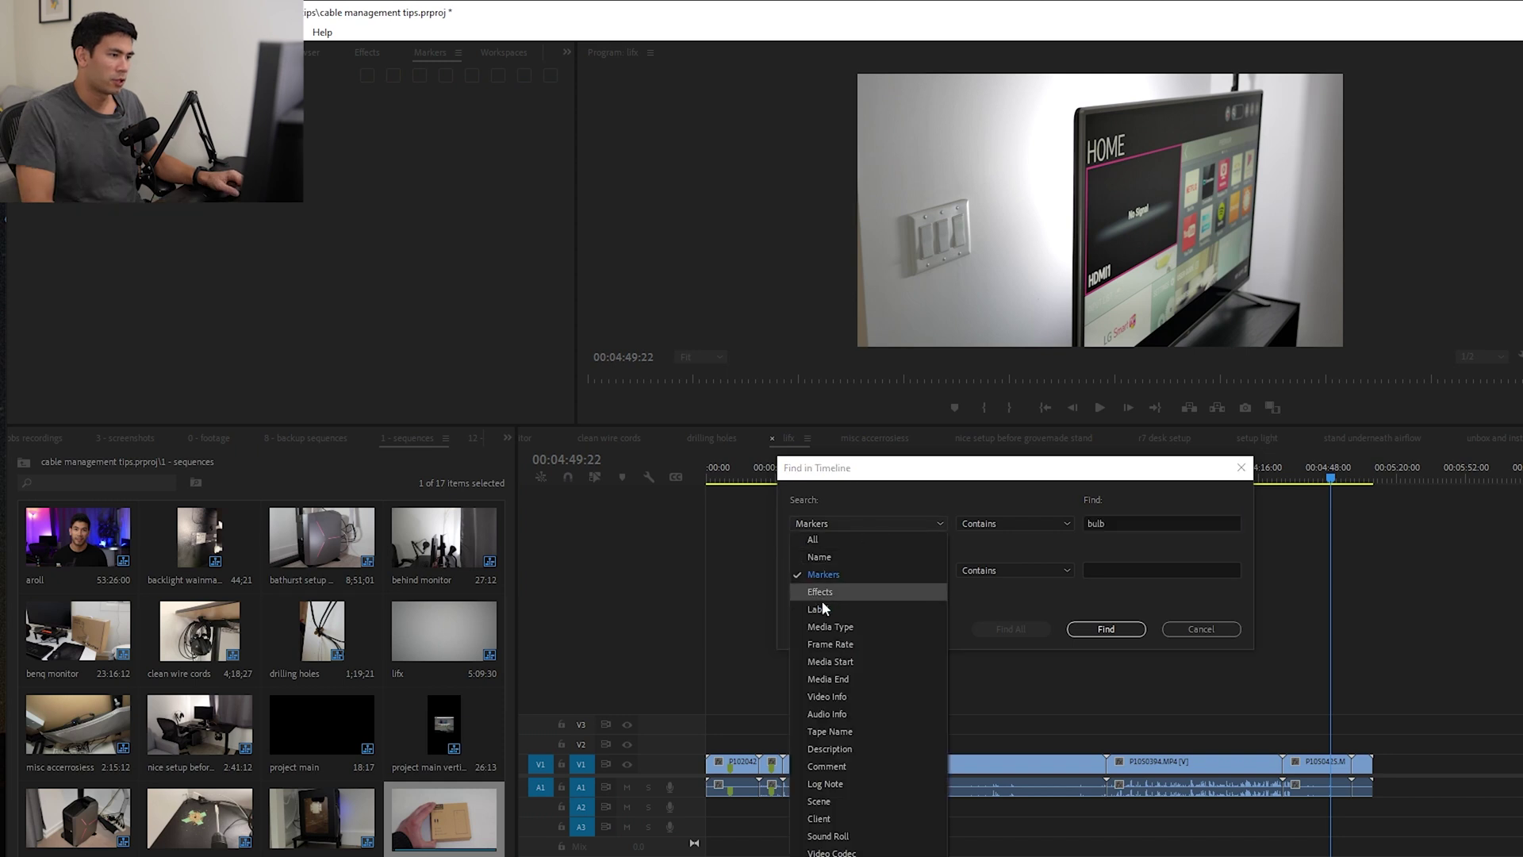
pyautogui.click(820, 574)
pyautogui.click(1105, 628)
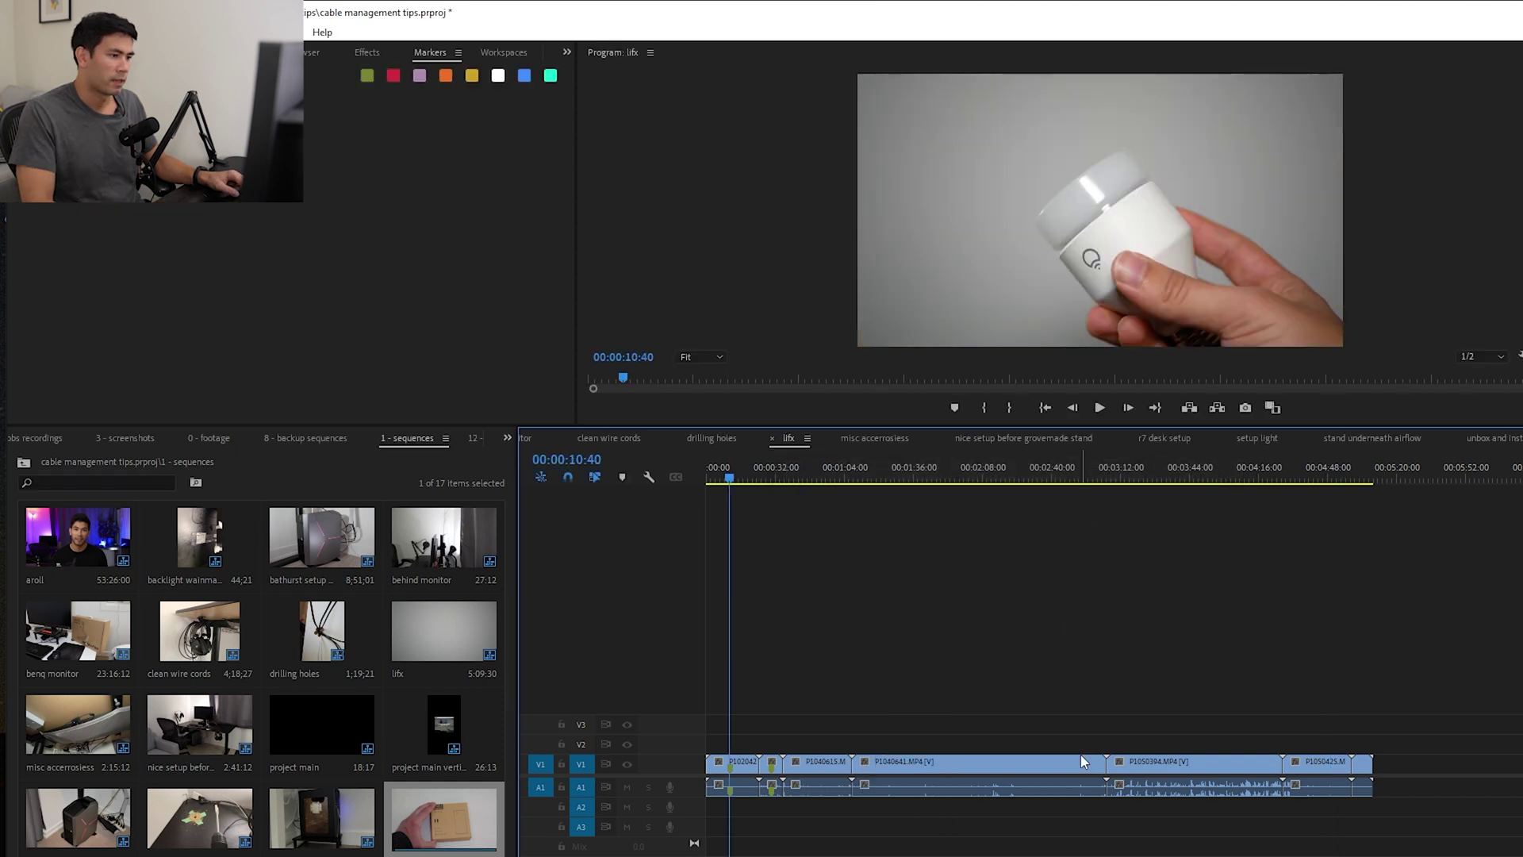
pyautogui.moveTo(728, 555); pyautogui.dragTo(1247, 541)
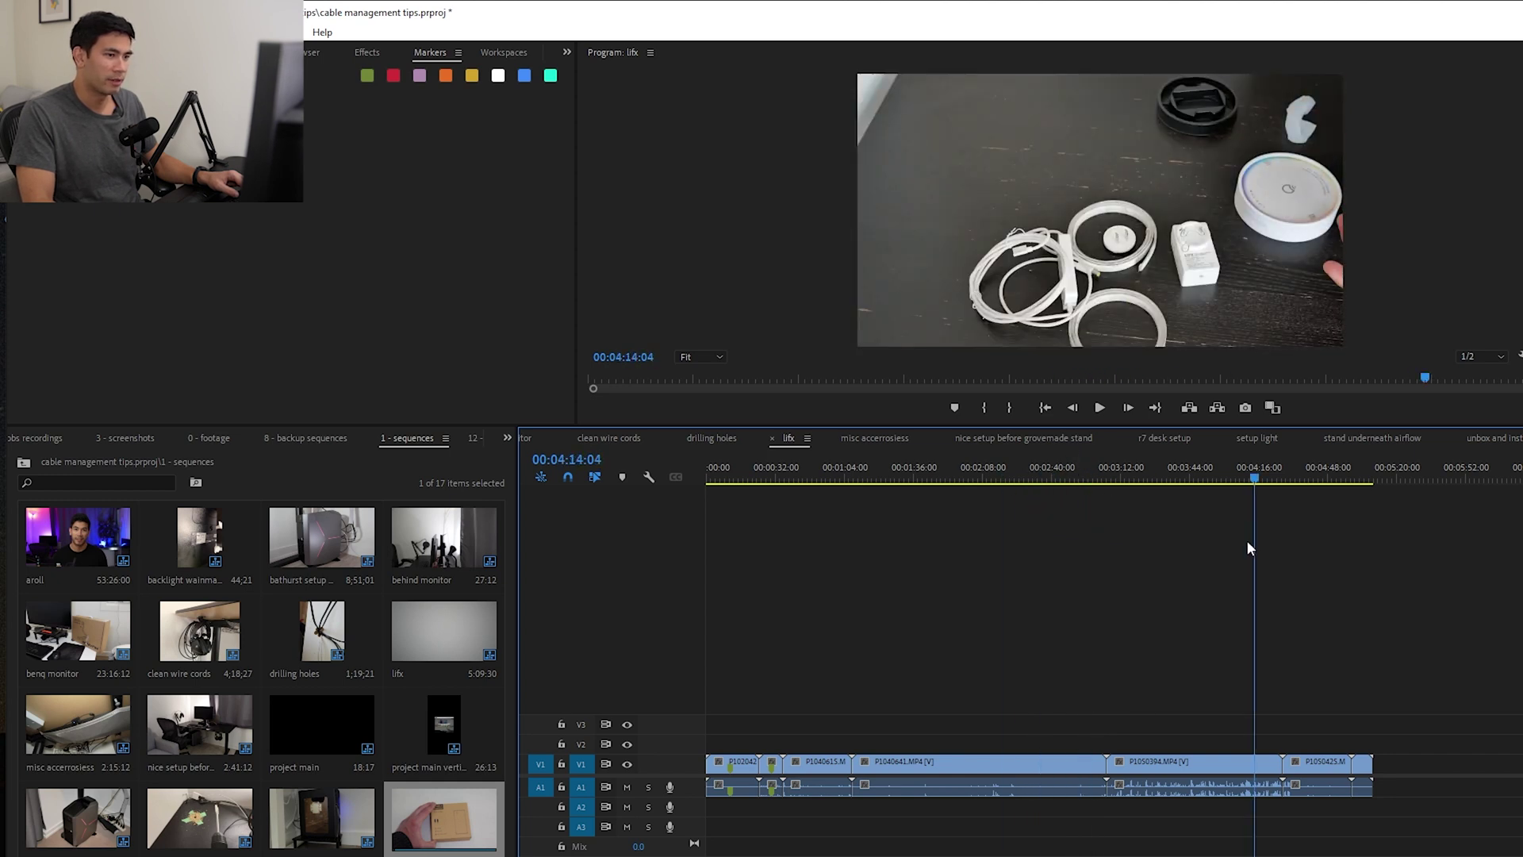
# Find the marker containing 'strip' and move the playhead back to 00:00:26:06
pyautogui.hotkey('ctrl', 'f')
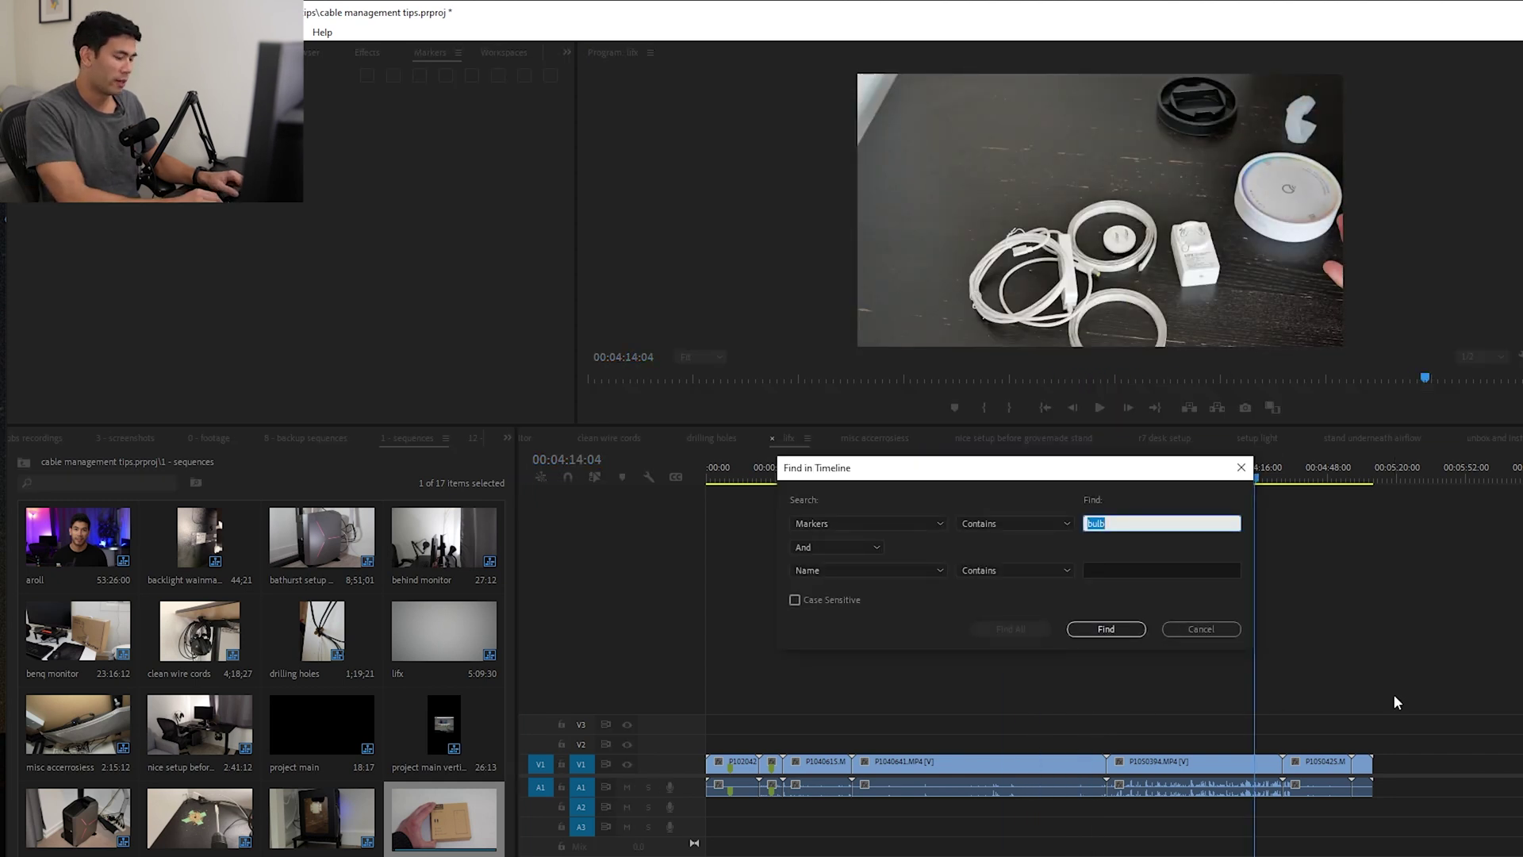
pyautogui.write('strip')
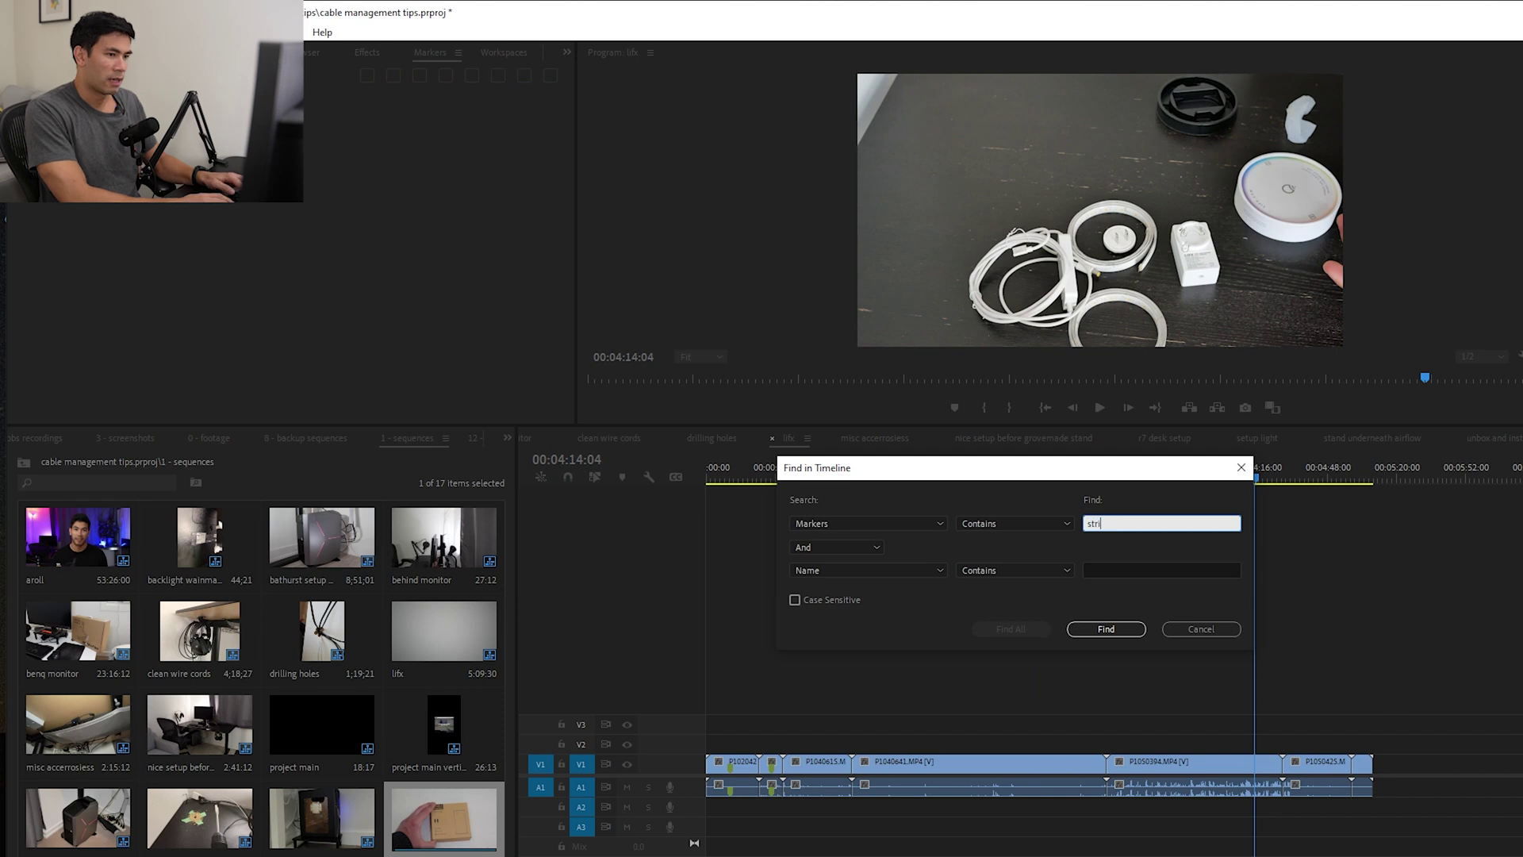
pyautogui.press('Return')
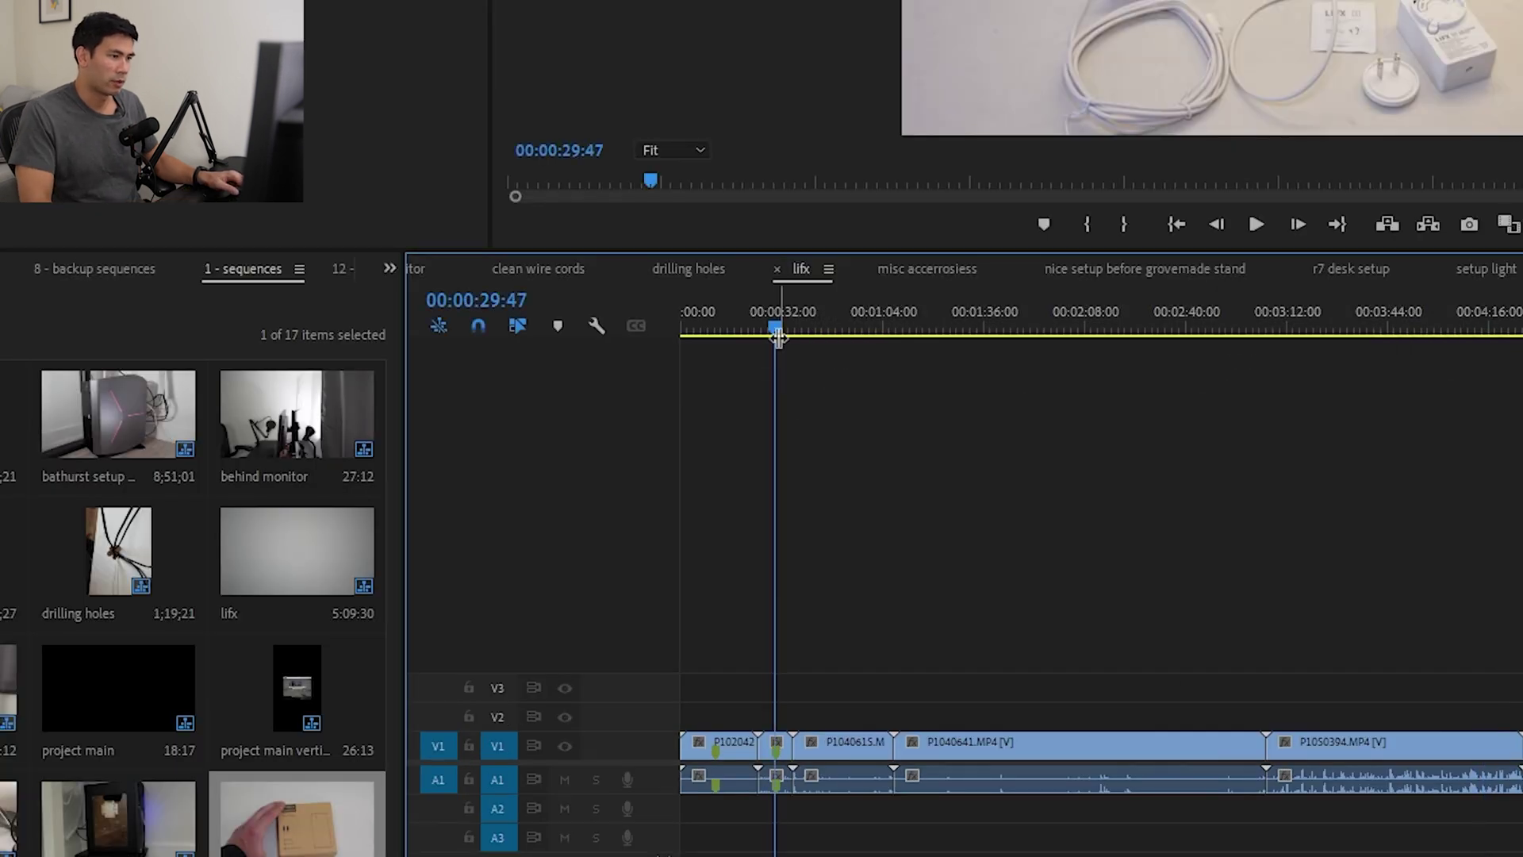
pyautogui.moveTo(776, 331); pyautogui.dragTo(762, 332)
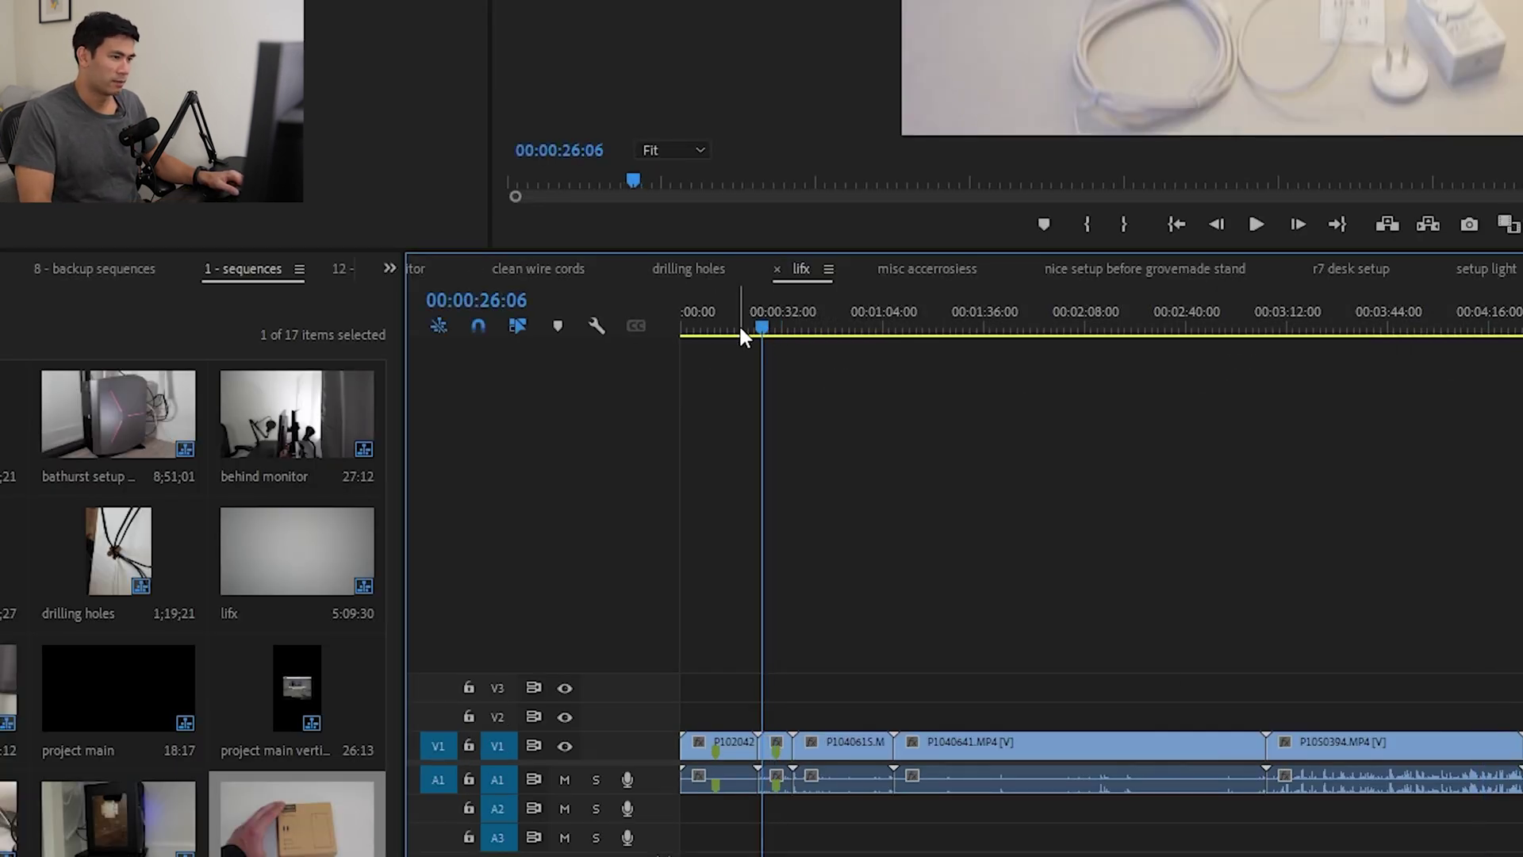
# In the clean wire cords sequence, add a marker at the playhead
pyautogui.click(538, 269)
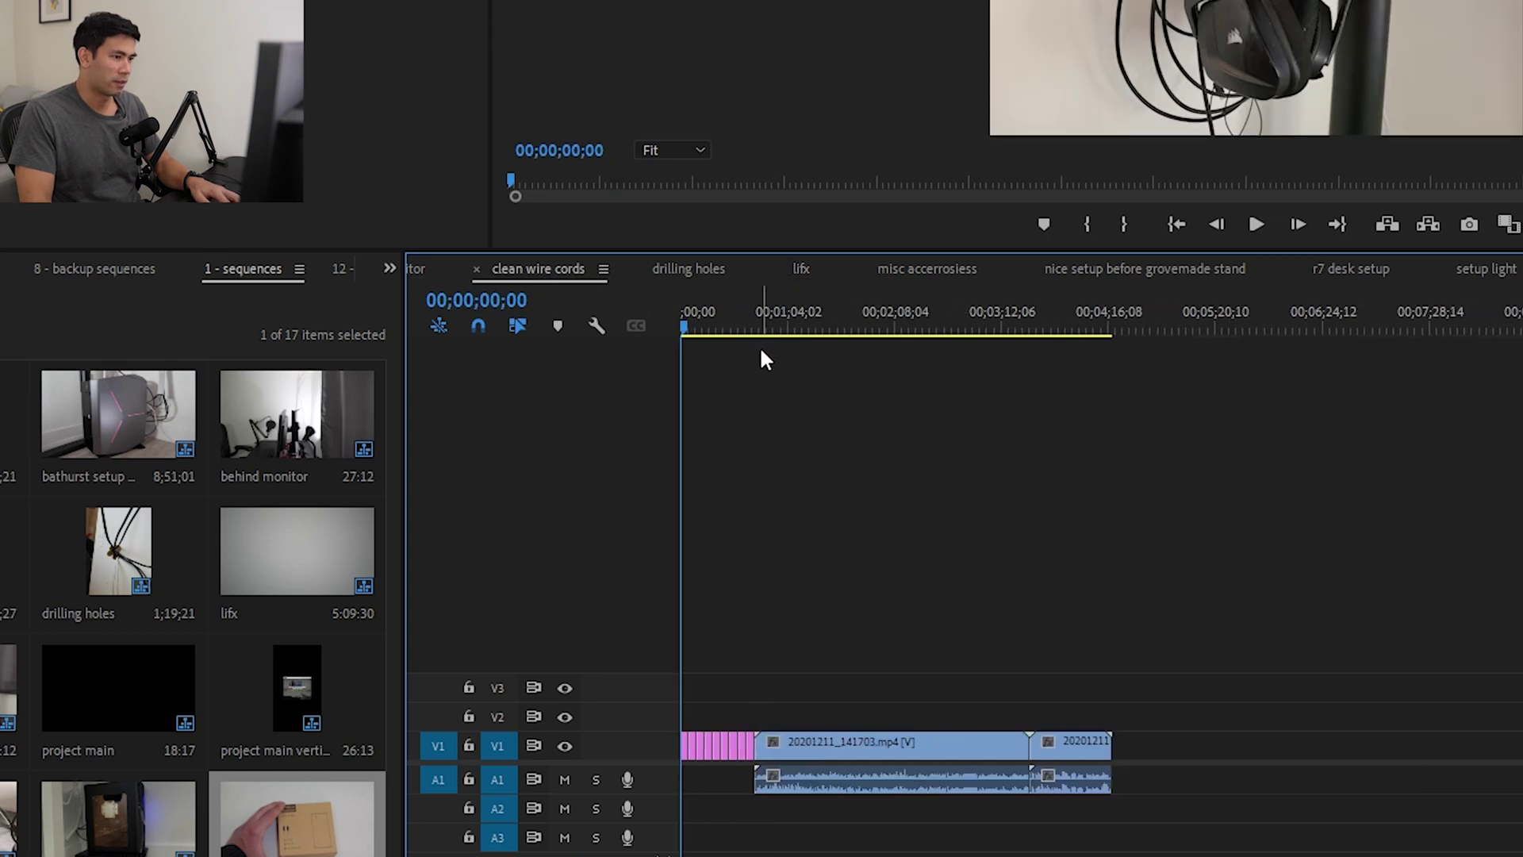
pyautogui.moveTo(736, 327); pyautogui.dragTo(871, 368)
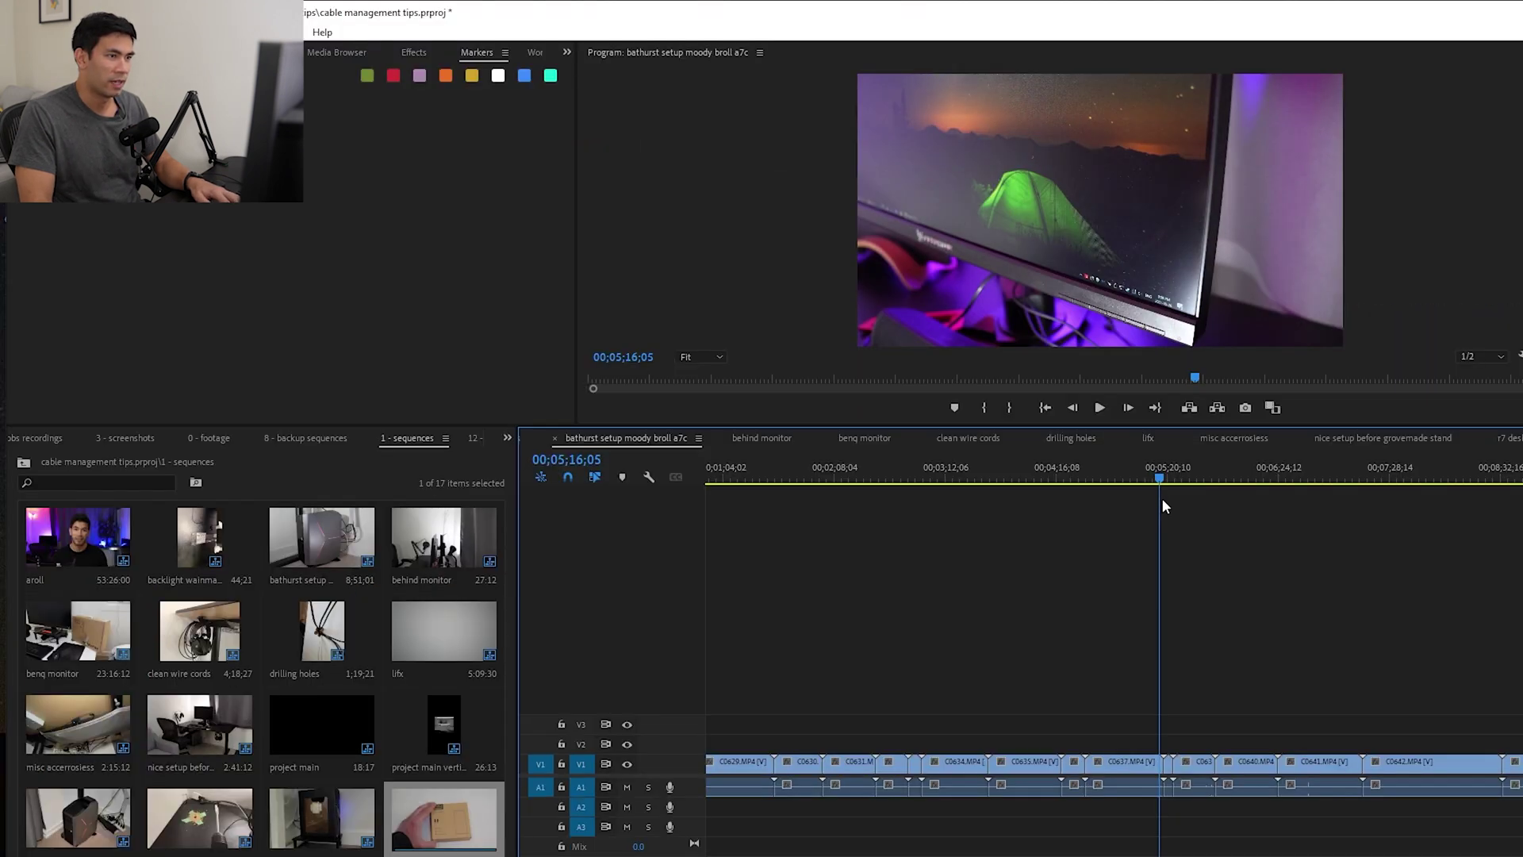
pyautogui.moveTo(1161, 497); pyautogui.dragTo(1192, 544)
pyautogui.press('=')
pyautogui.press('=')
pyautogui.press('=')
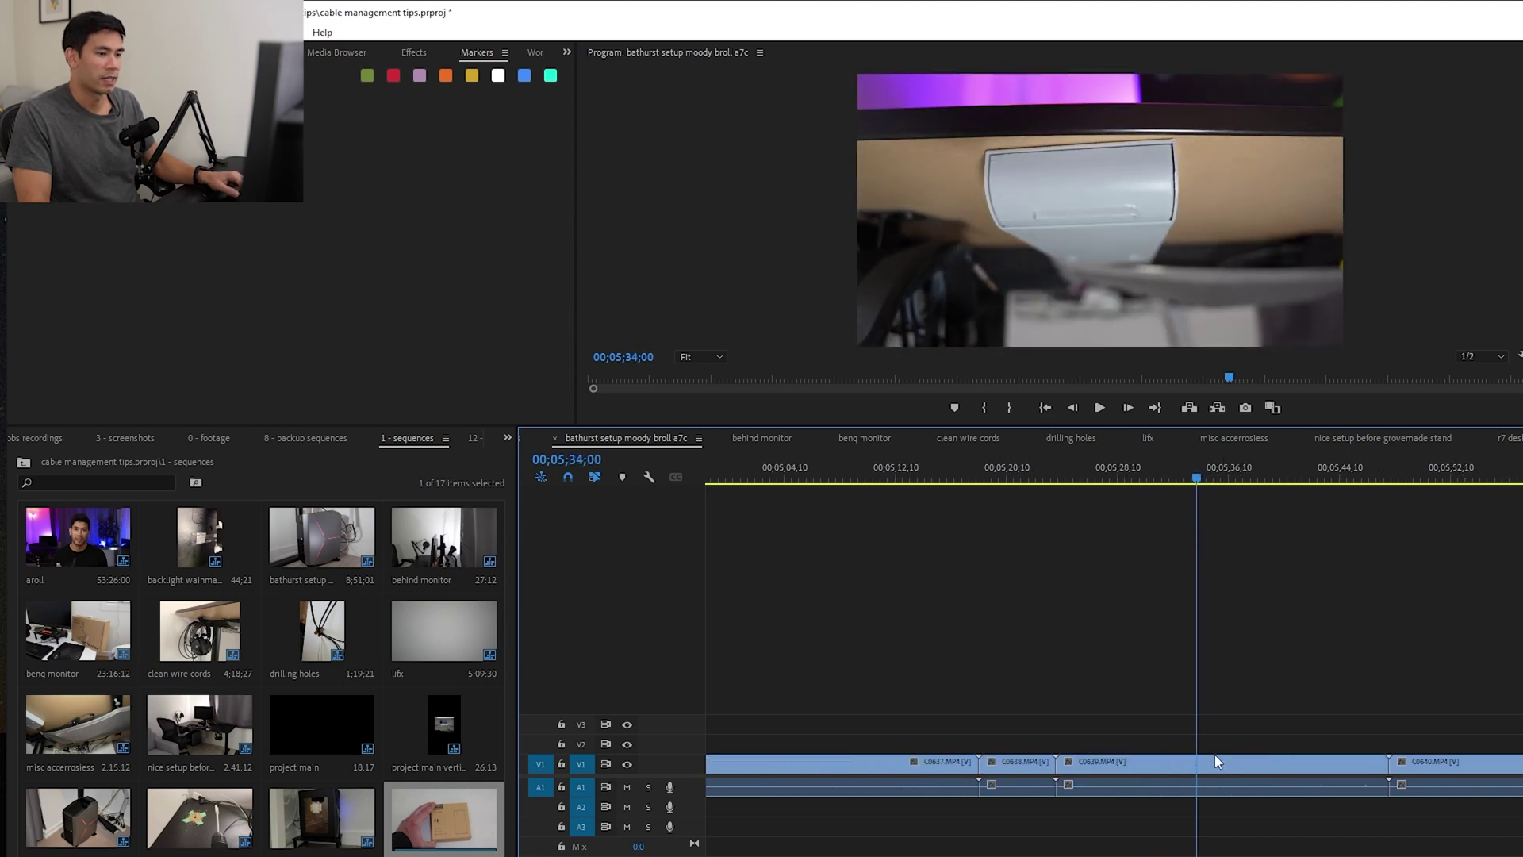
pyautogui.press('\\')
pyautogui.press('m')
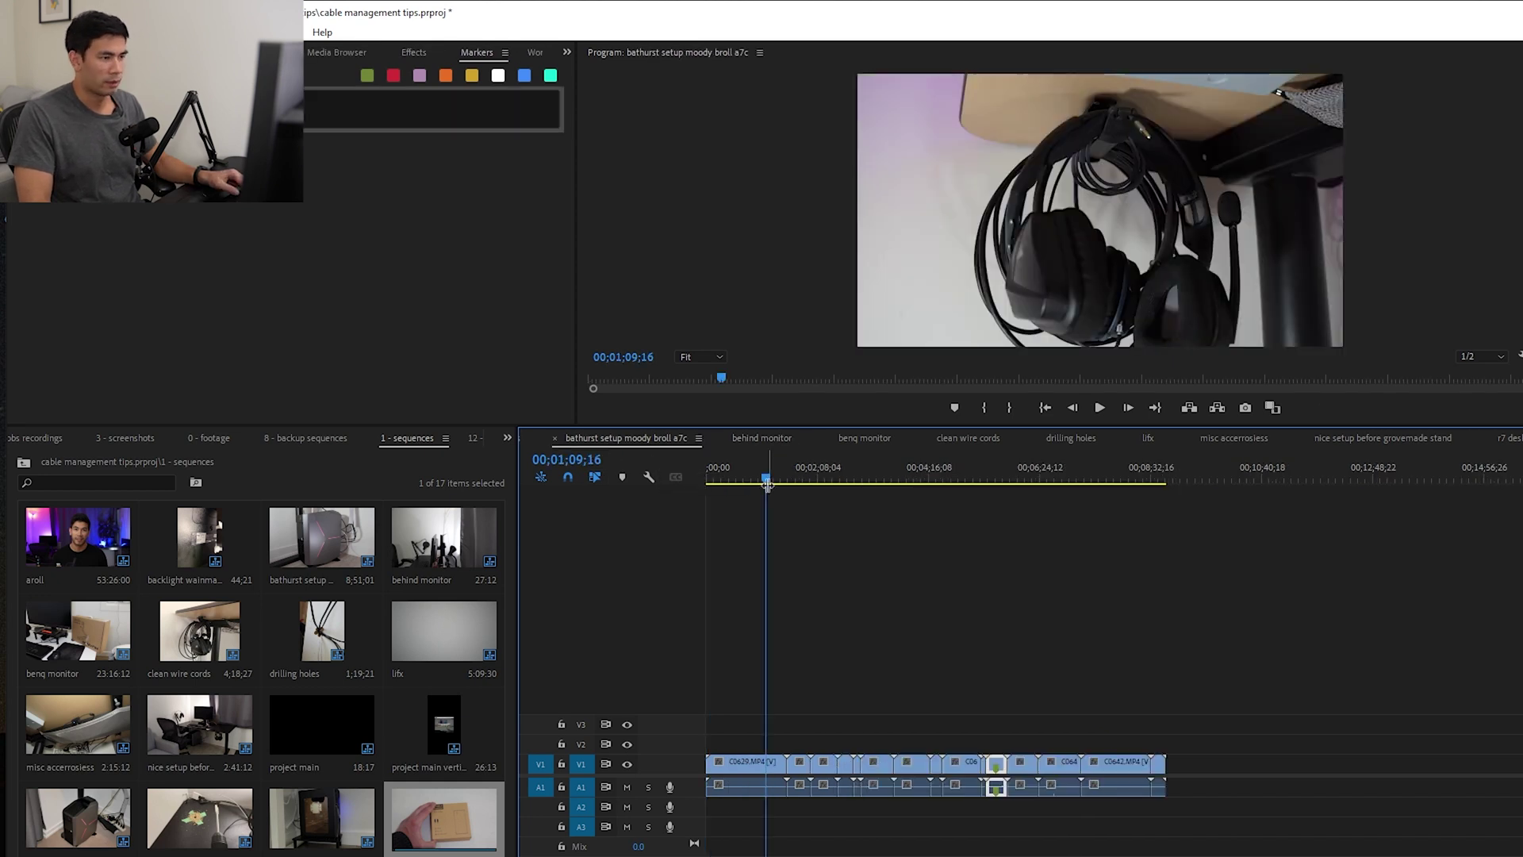
# Search the markers, then move the playhead back to 00;01;08;19
pyautogui.moveTo(766, 484); pyautogui.dragTo(812, 530)
pyautogui.hotkey('ctrl', 'f')
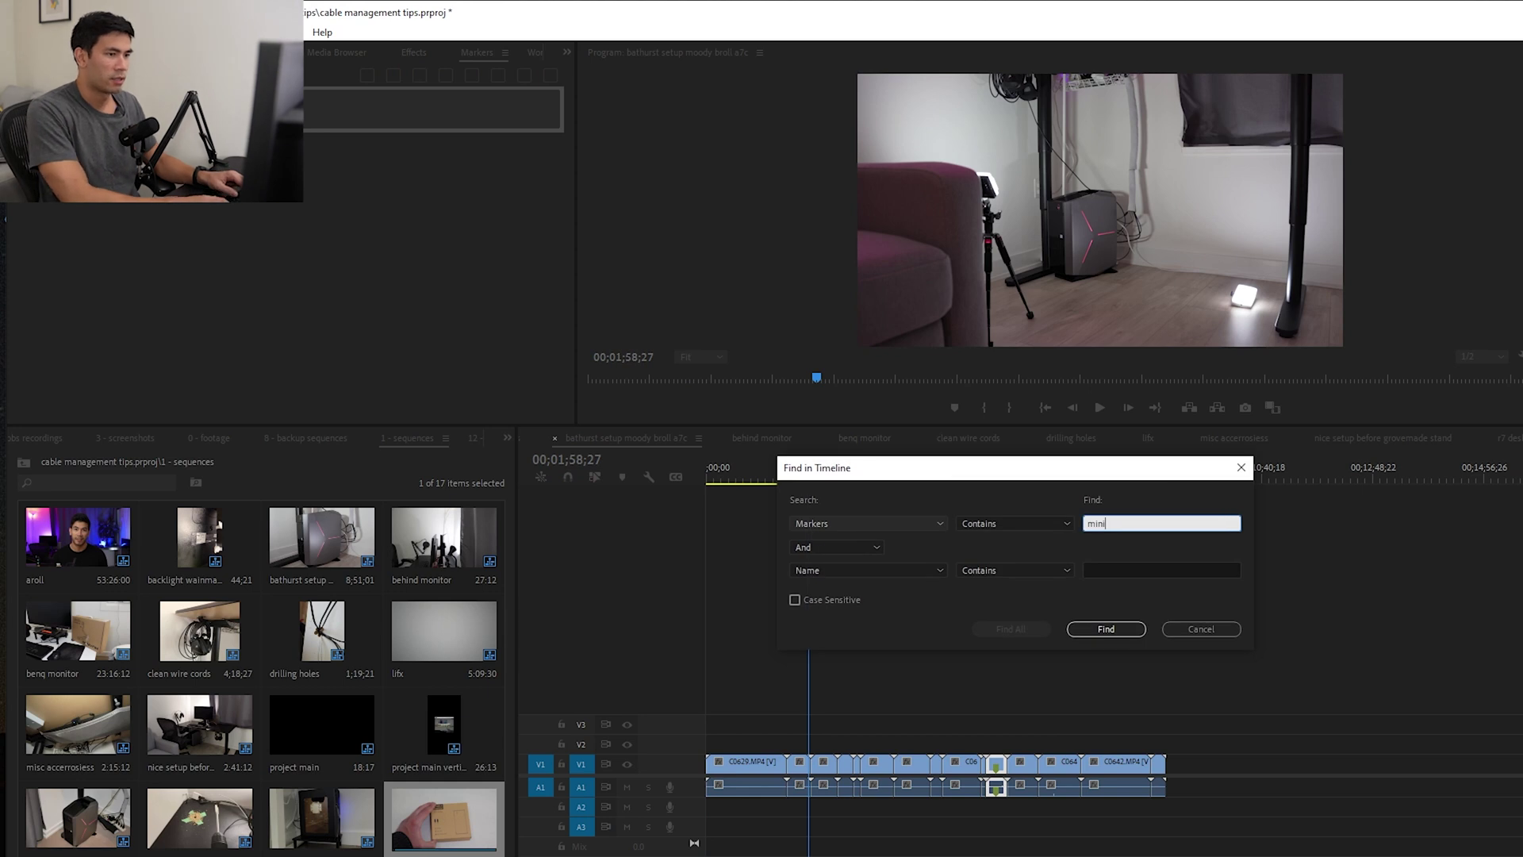
pyautogui.press('Return')
pyautogui.moveTo(995, 547); pyautogui.dragTo(773, 605)
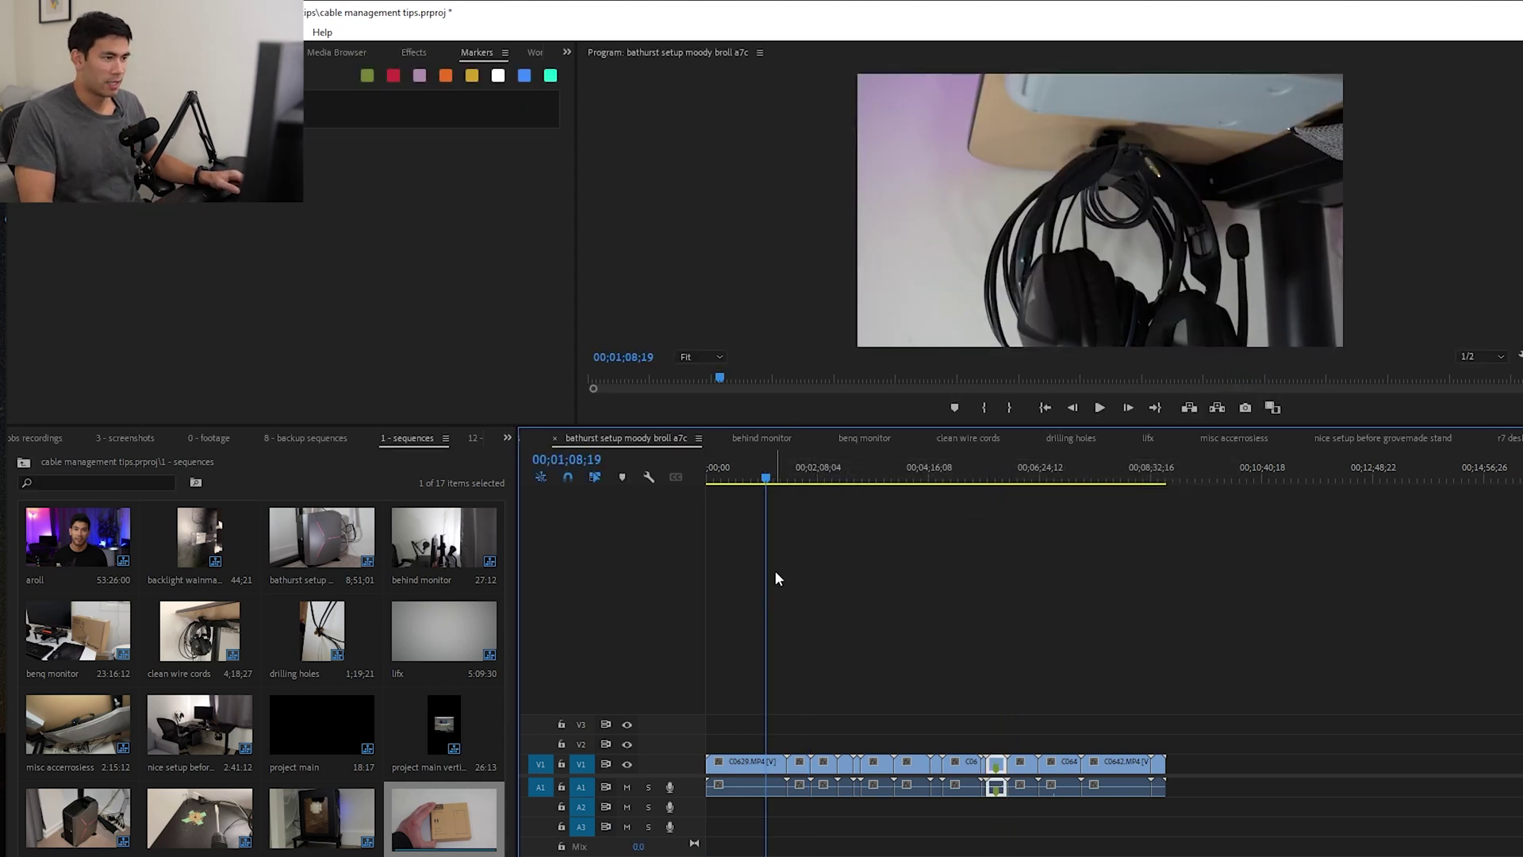
# Place a green marker on clip C0629.MP4 at 00;01;08;19
pyautogui.click(752, 769)
pyautogui.click(808, 523)
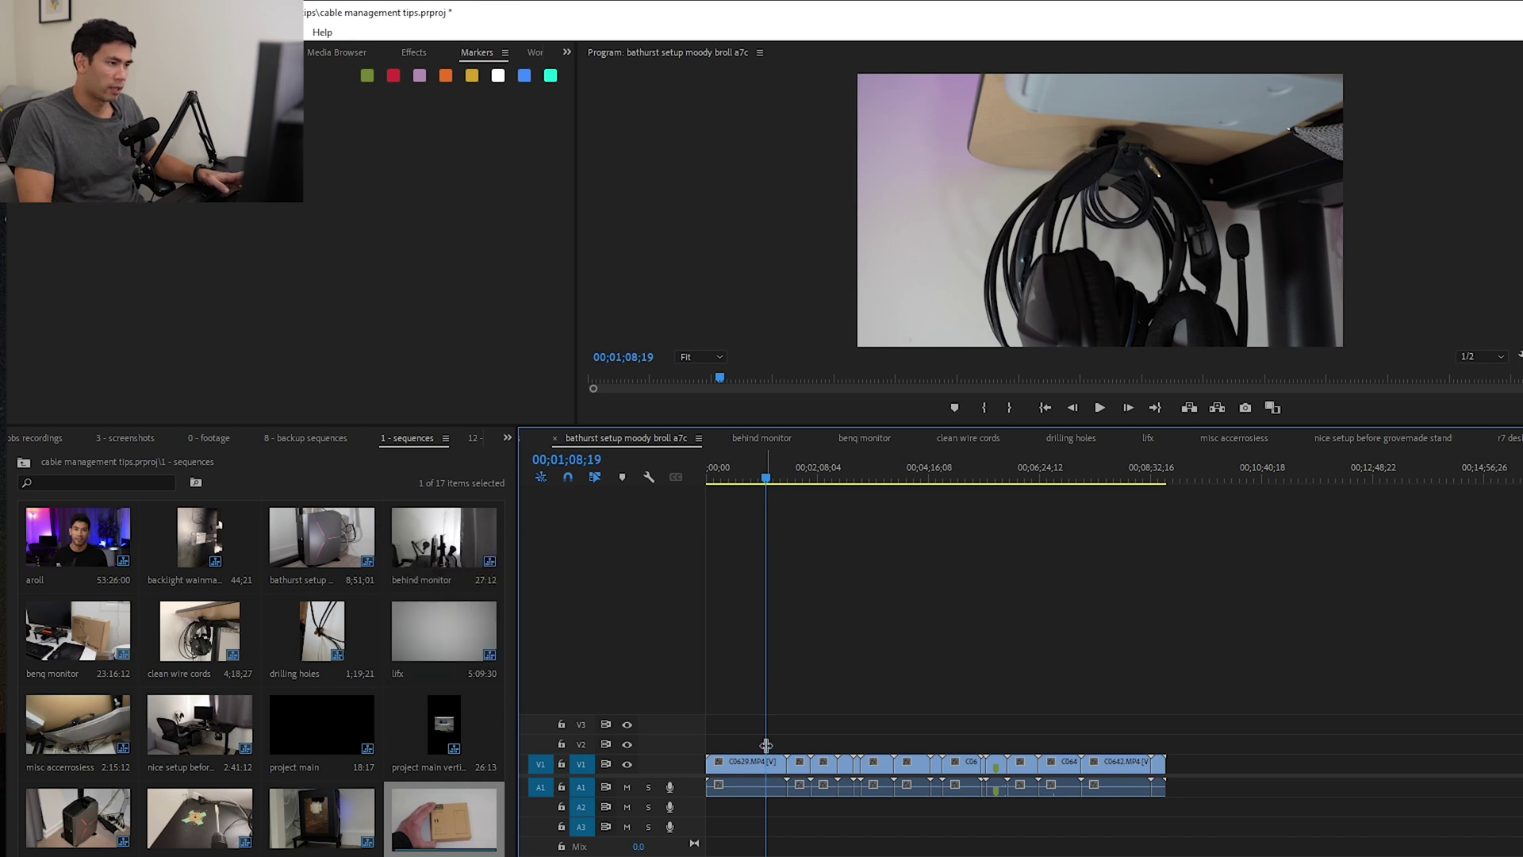
pyautogui.press('m')
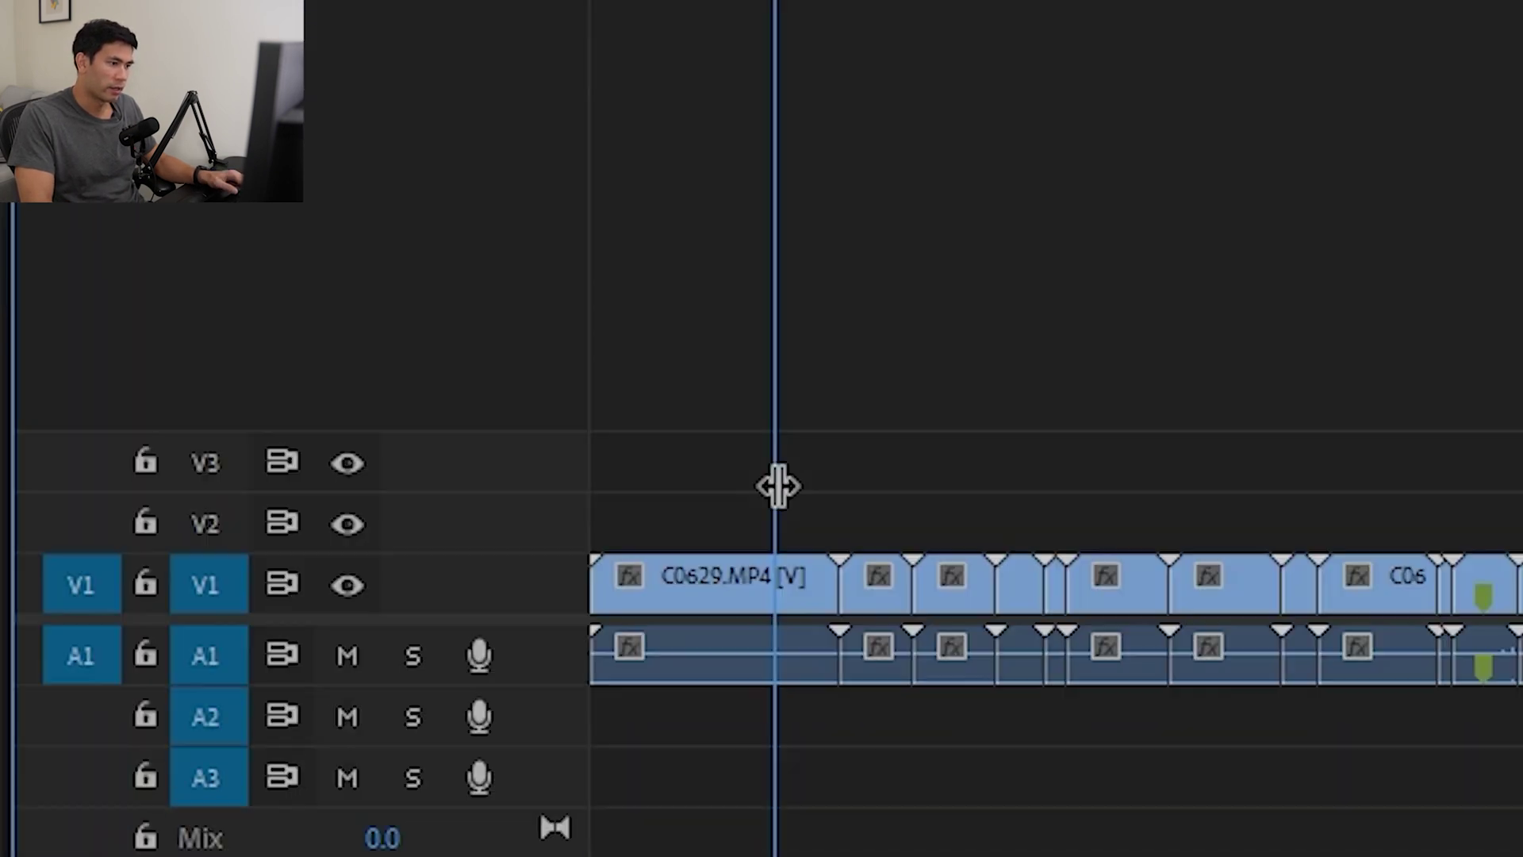
pyautogui.click(750, 764)
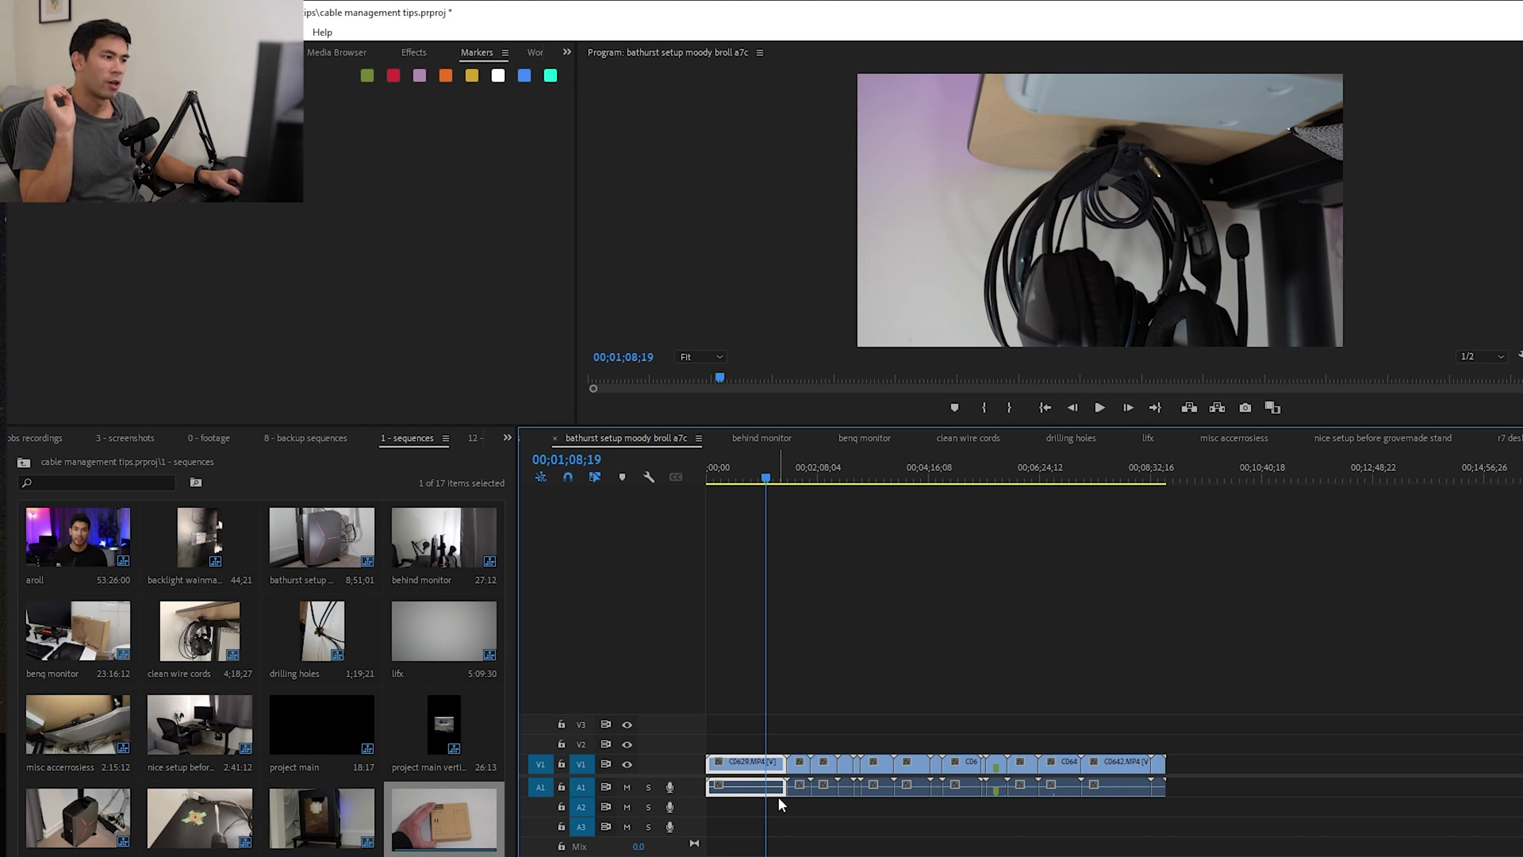
# Add a marker near 00;01;02;07 and rename the marker at 00;05;03;25
pyautogui.click(800, 523)
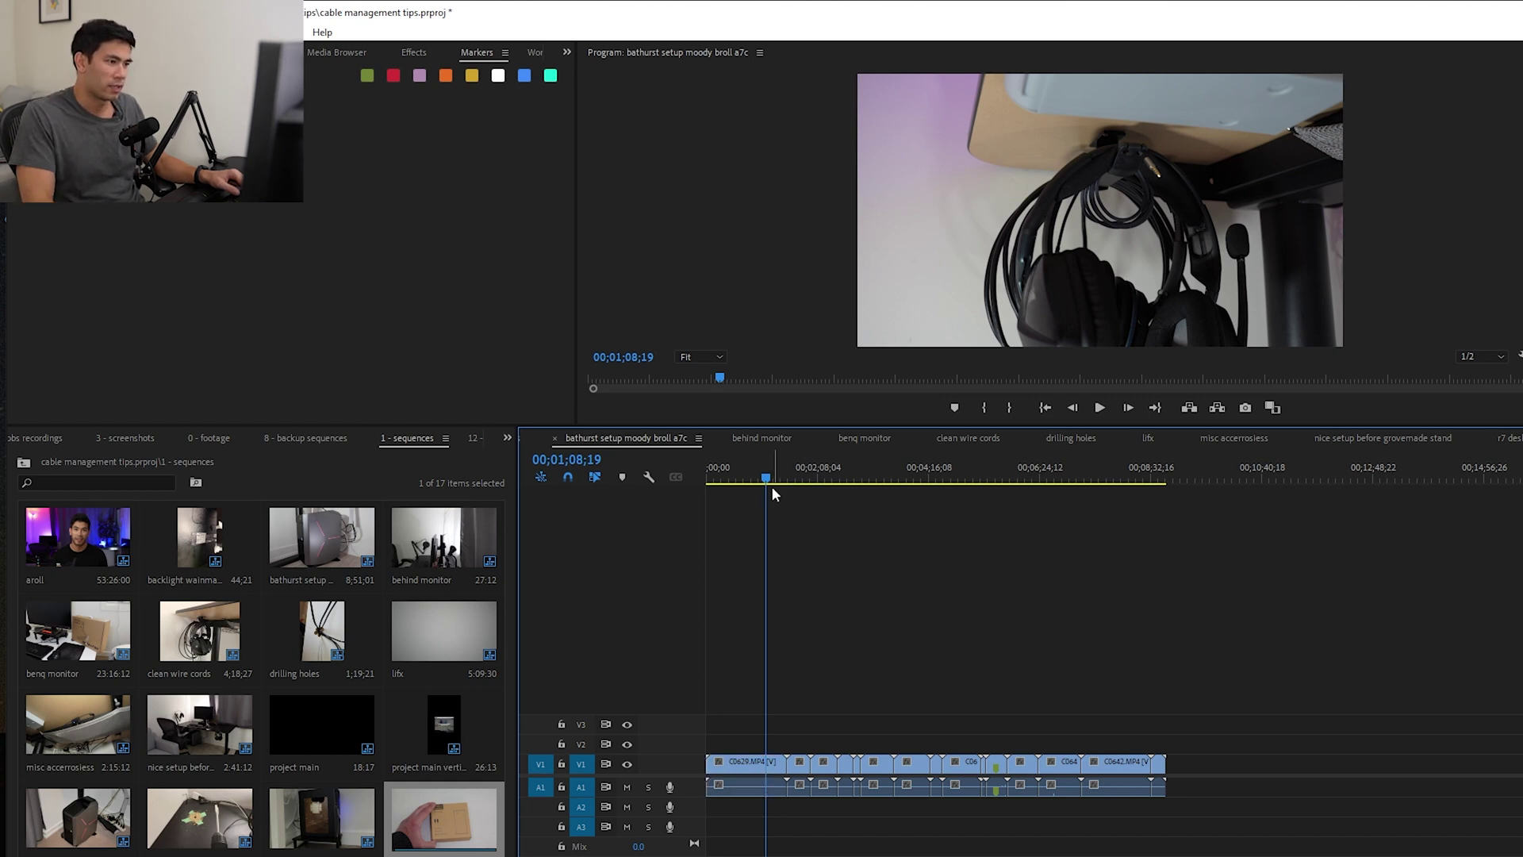
pyautogui.click(770, 479)
pyautogui.moveTo(770, 480); pyautogui.dragTo(851, 476)
pyautogui.press('m')
pyautogui.press('m')
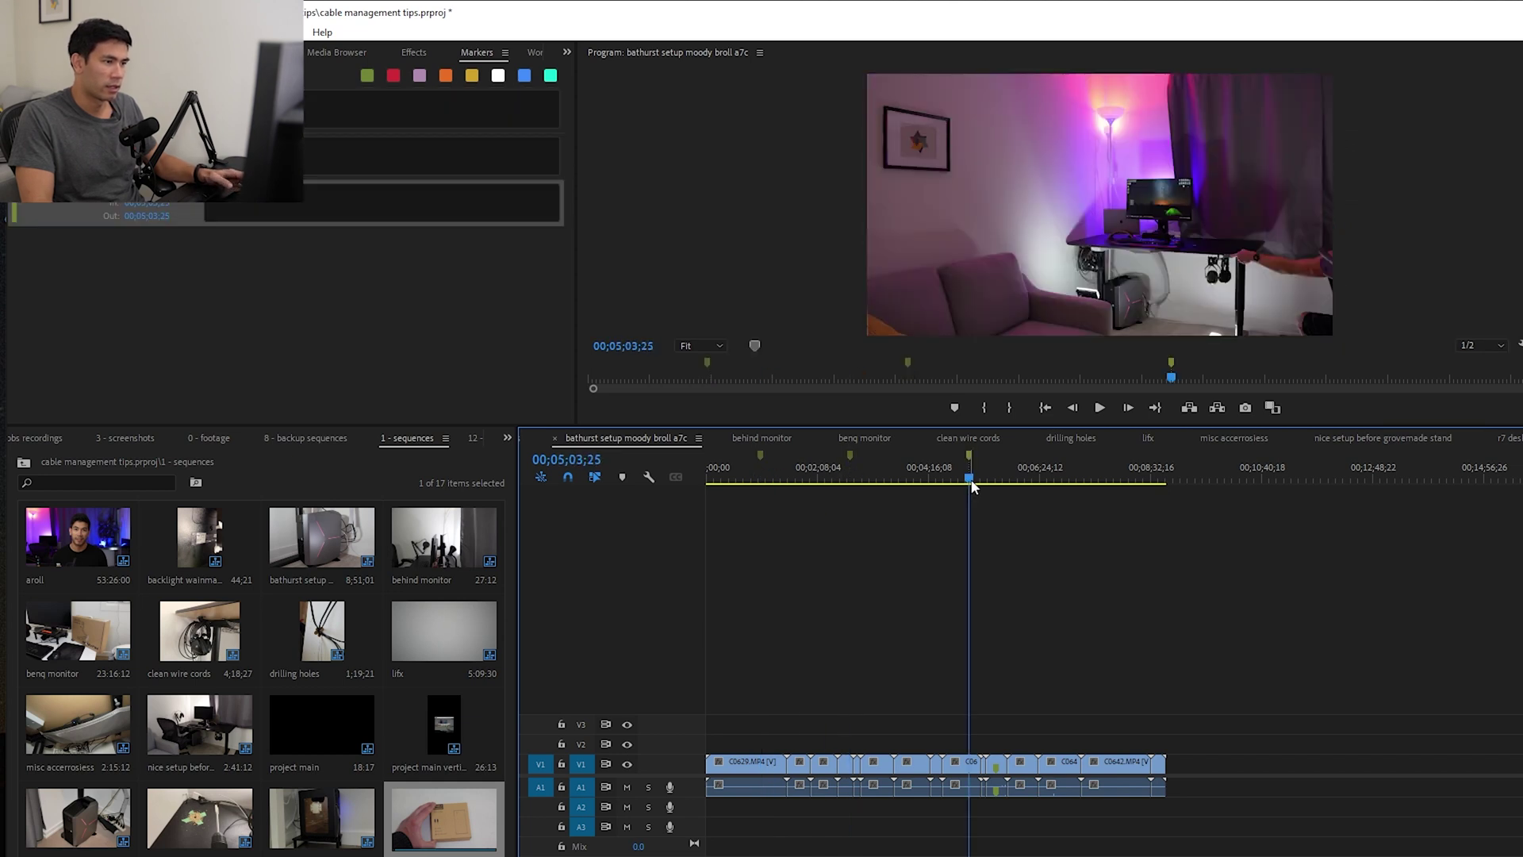
pyautogui.doubleClick(970, 479)
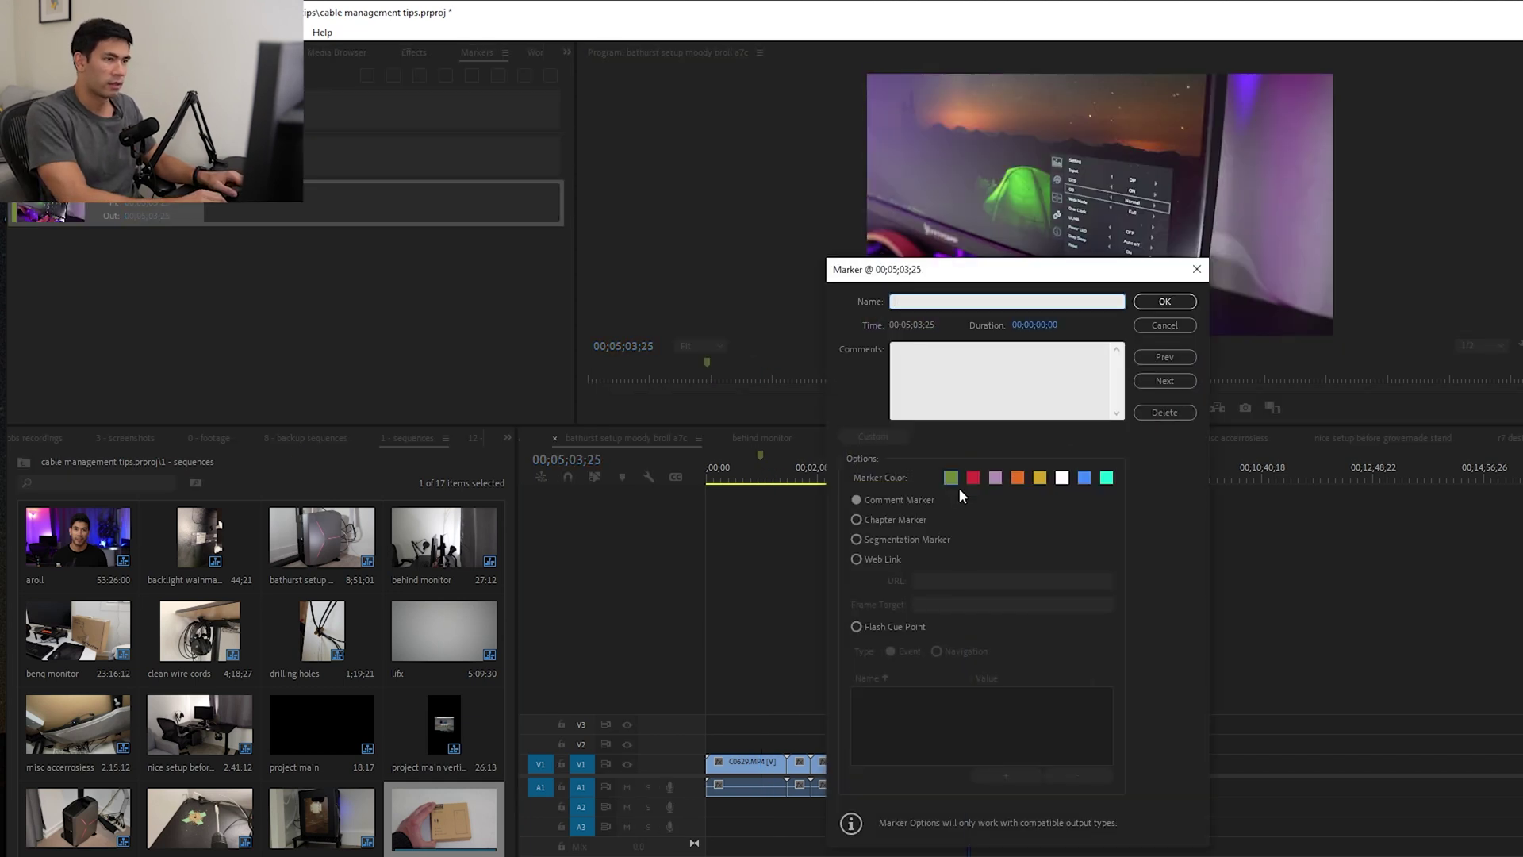
pyautogui.press('Return')
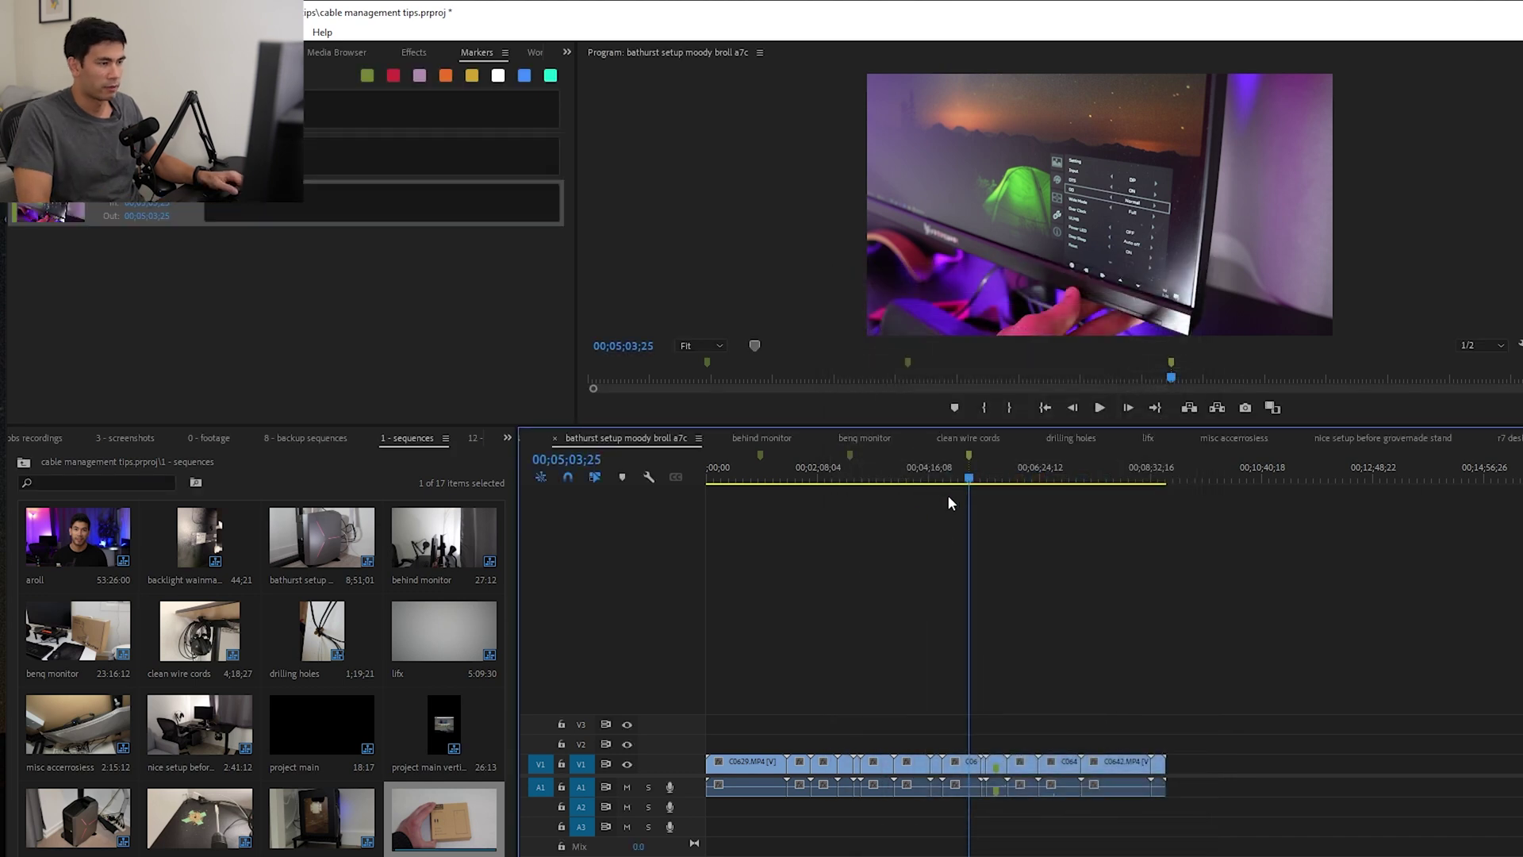
# Shift the V1 and A1 clips about 4:40 later and move markers to 00;13;00;24 and 00;11;07;02
pyautogui.moveTo(1269, 853); pyautogui.dragTo(734, 632)
pyautogui.moveTo(778, 770); pyautogui.dragTo(1165, 763)
pyautogui.click(972, 479)
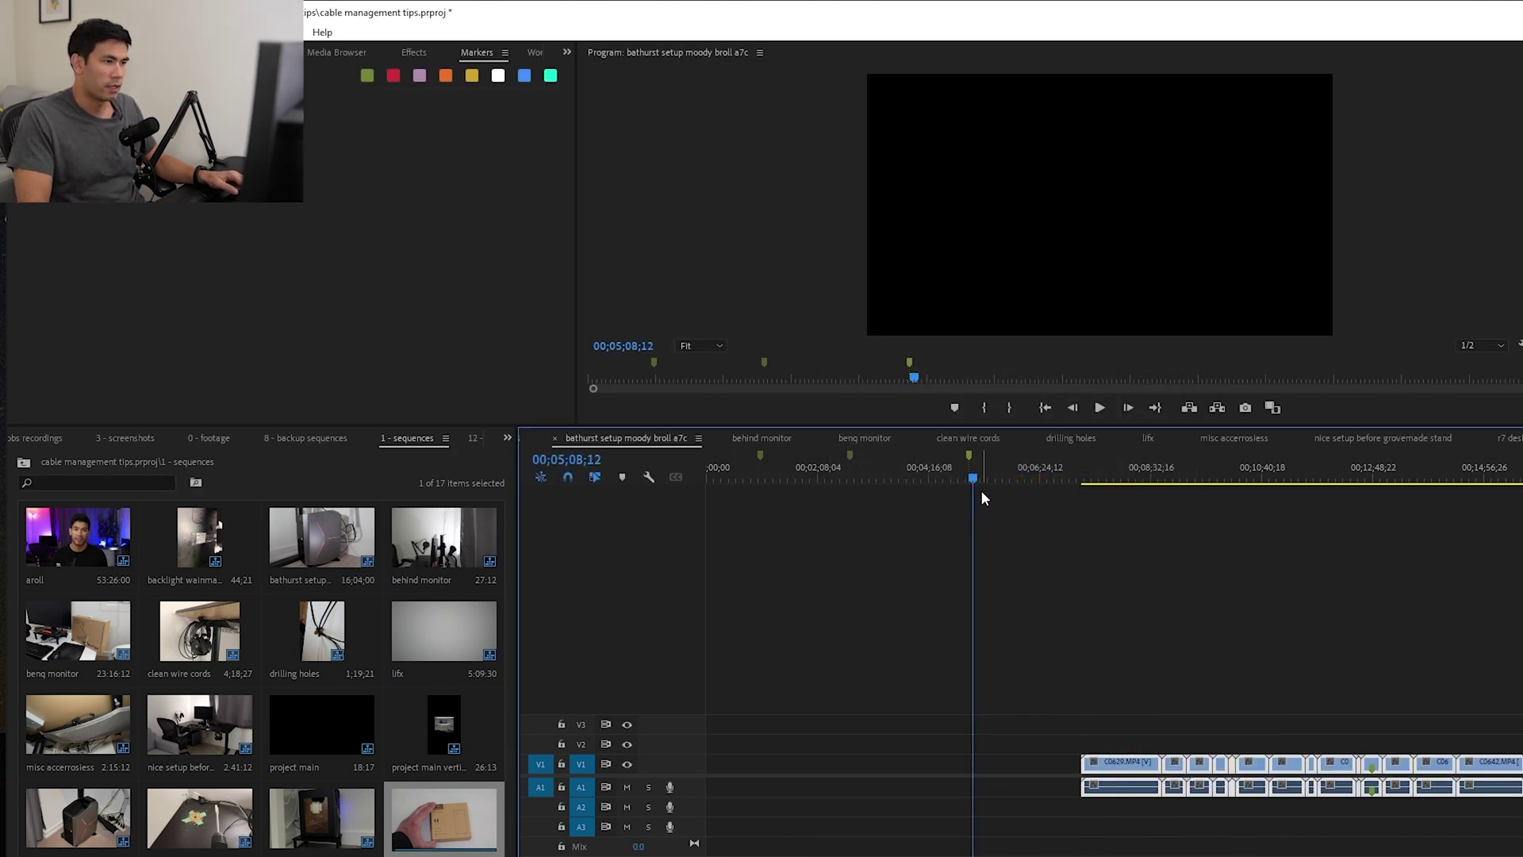
pyautogui.moveTo(968, 454); pyautogui.dragTo(1383, 456)
pyautogui.moveTo(851, 456); pyautogui.dragTo(1283, 456)
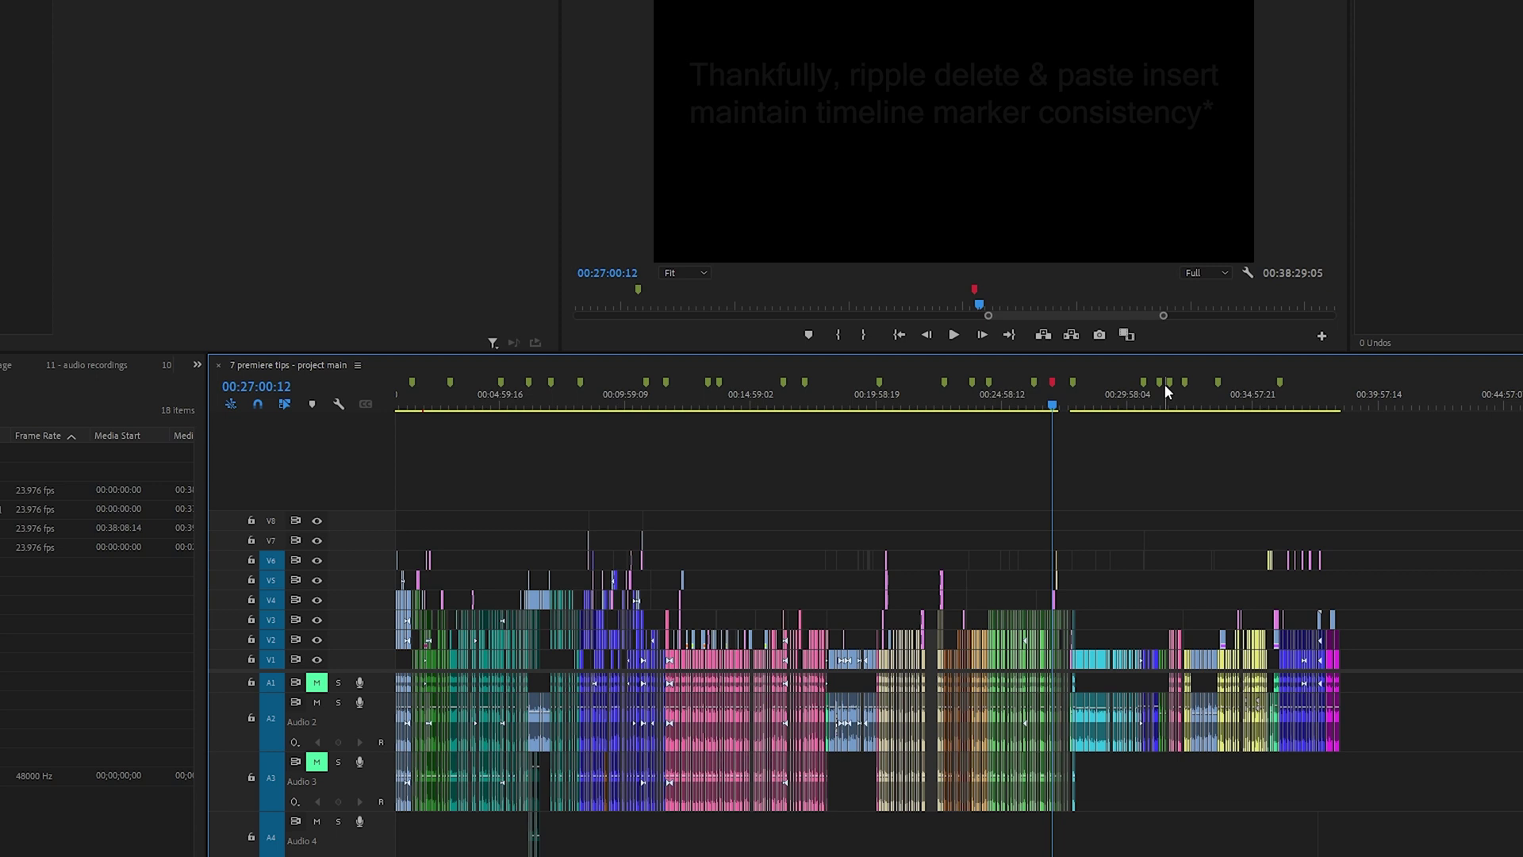
# Select the clip under the playhead at about 00:30:38 and open the Edit menu
pyautogui.click(1142, 413)
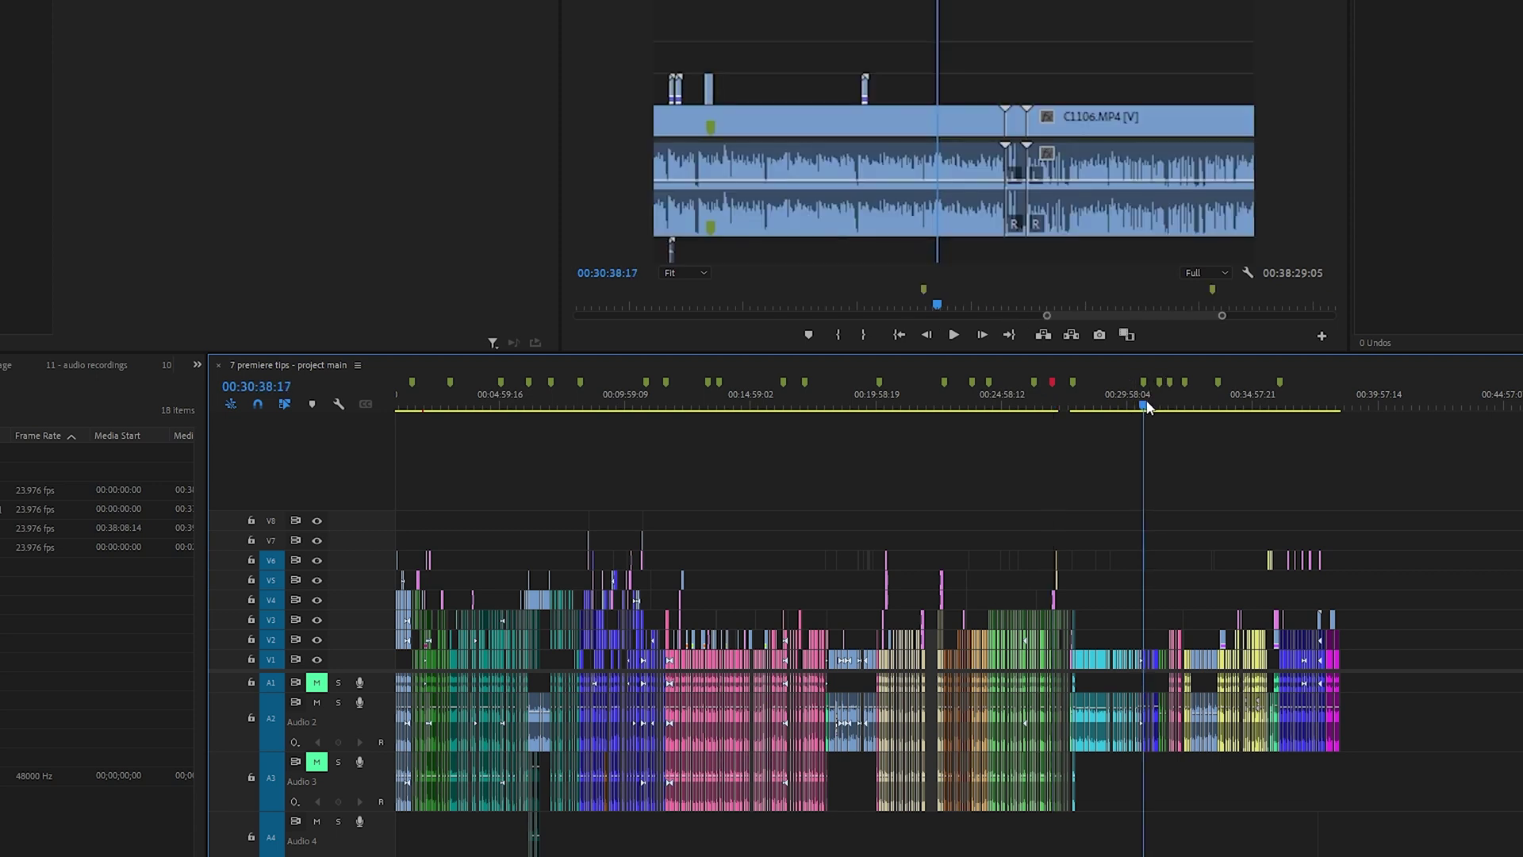
pyautogui.press('=')
pyautogui.press('=')
pyautogui.press('=')
pyautogui.press('=')
pyautogui.press('d')
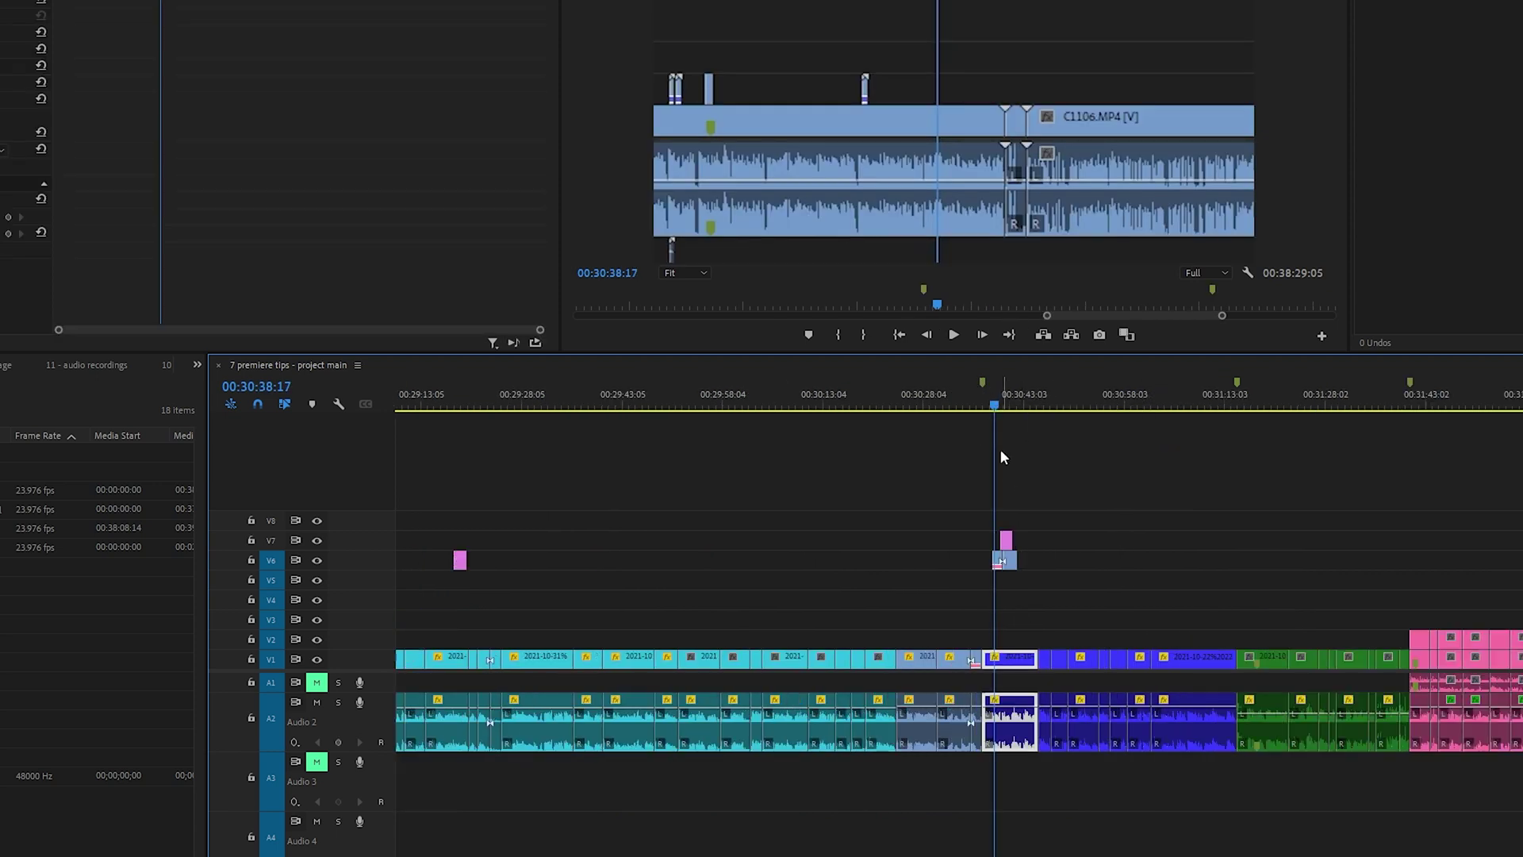
pyautogui.press('-')
pyautogui.press('-')
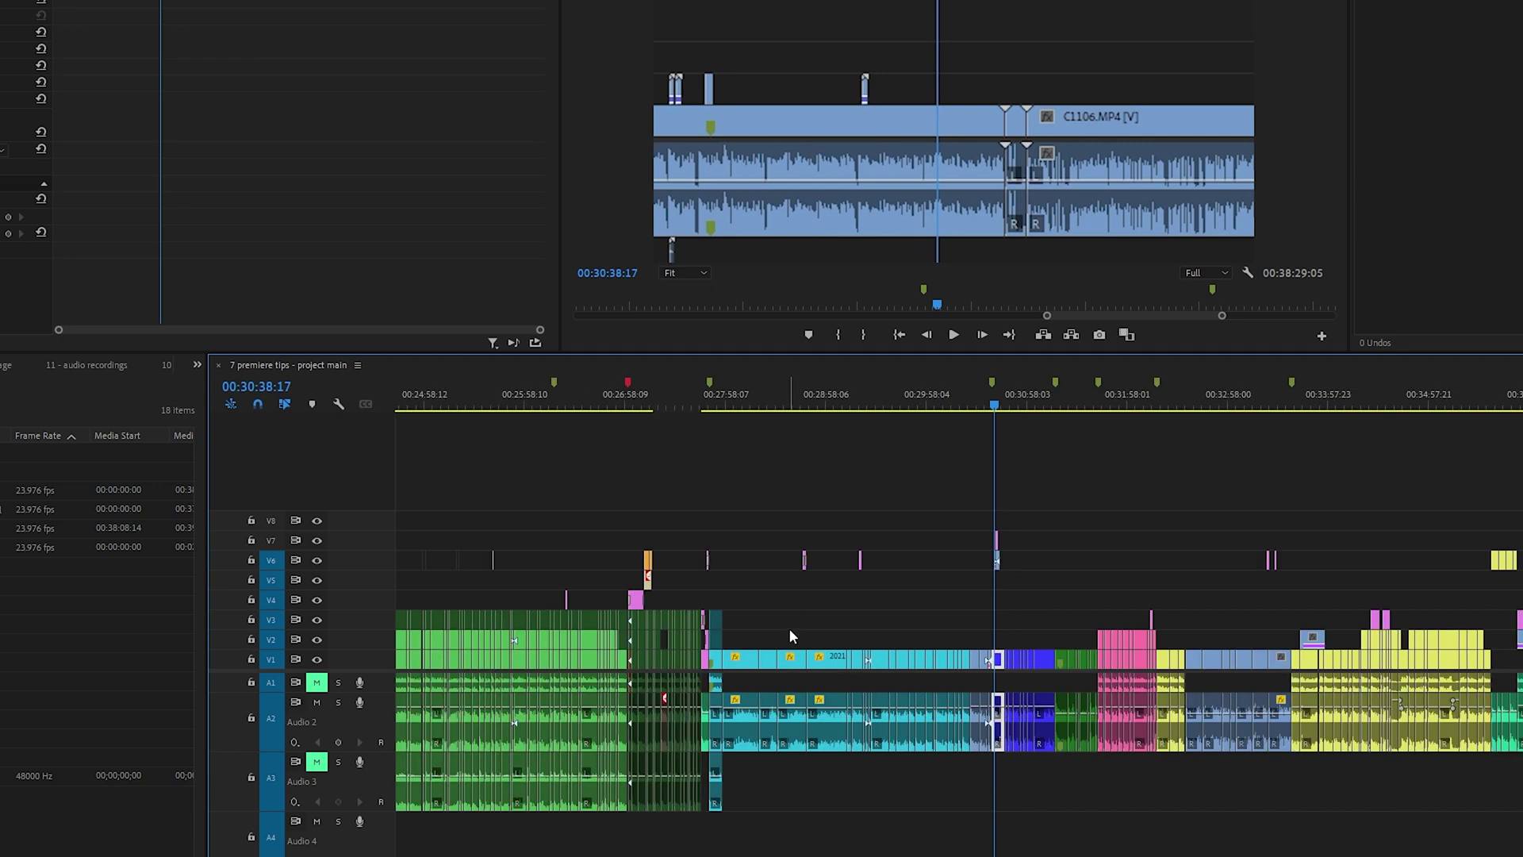
pyautogui.click(825, 659)
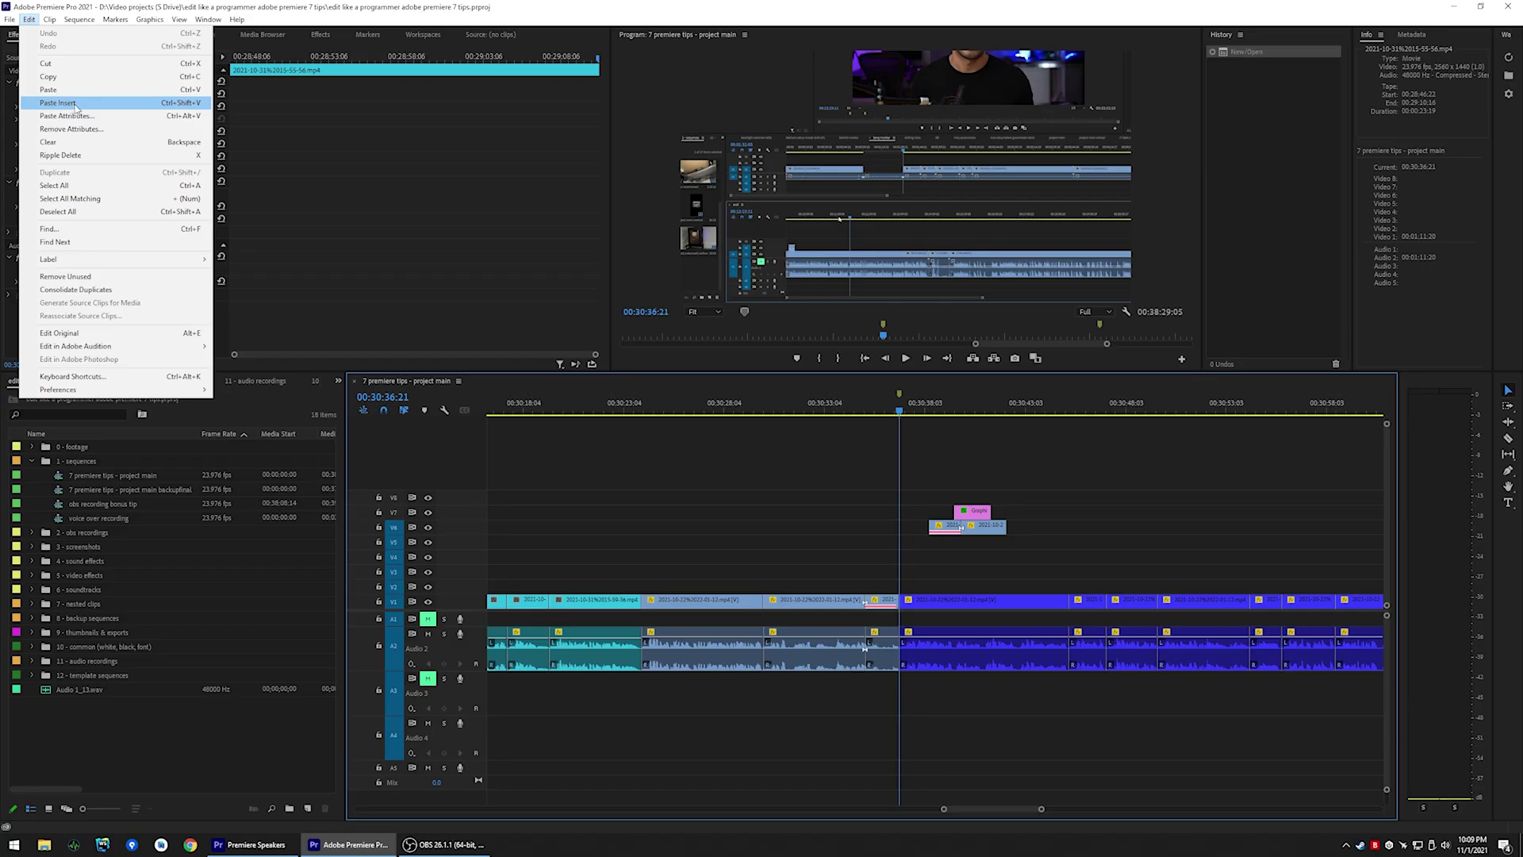
# Insert and remove the copied clip, then shift later clips right to open a gap at 00:30:36
pyautogui.click(74, 103)
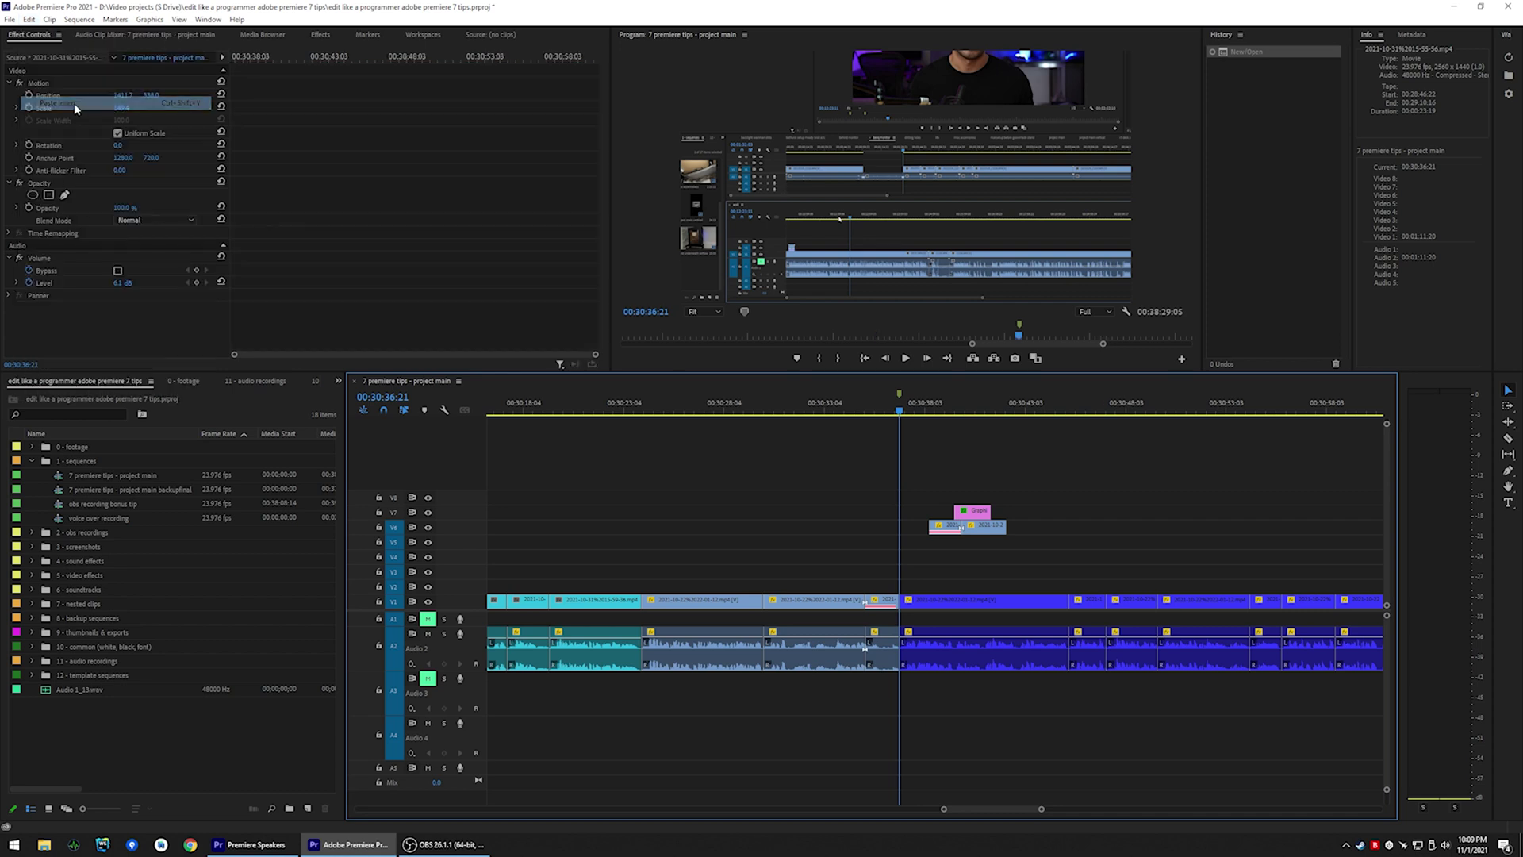
pyautogui.click(1008, 468)
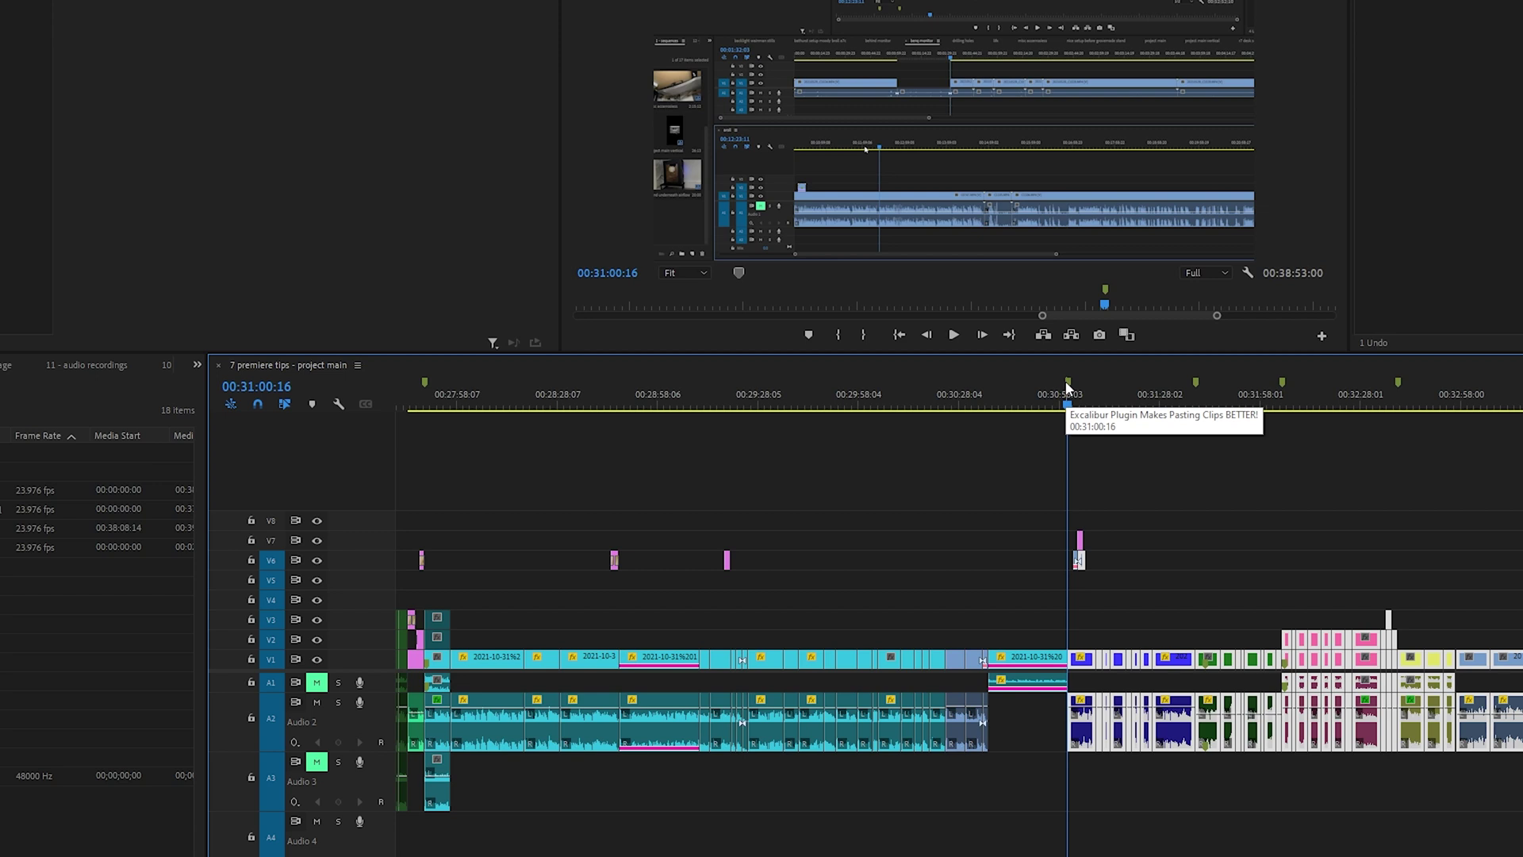
pyautogui.click(1024, 665)
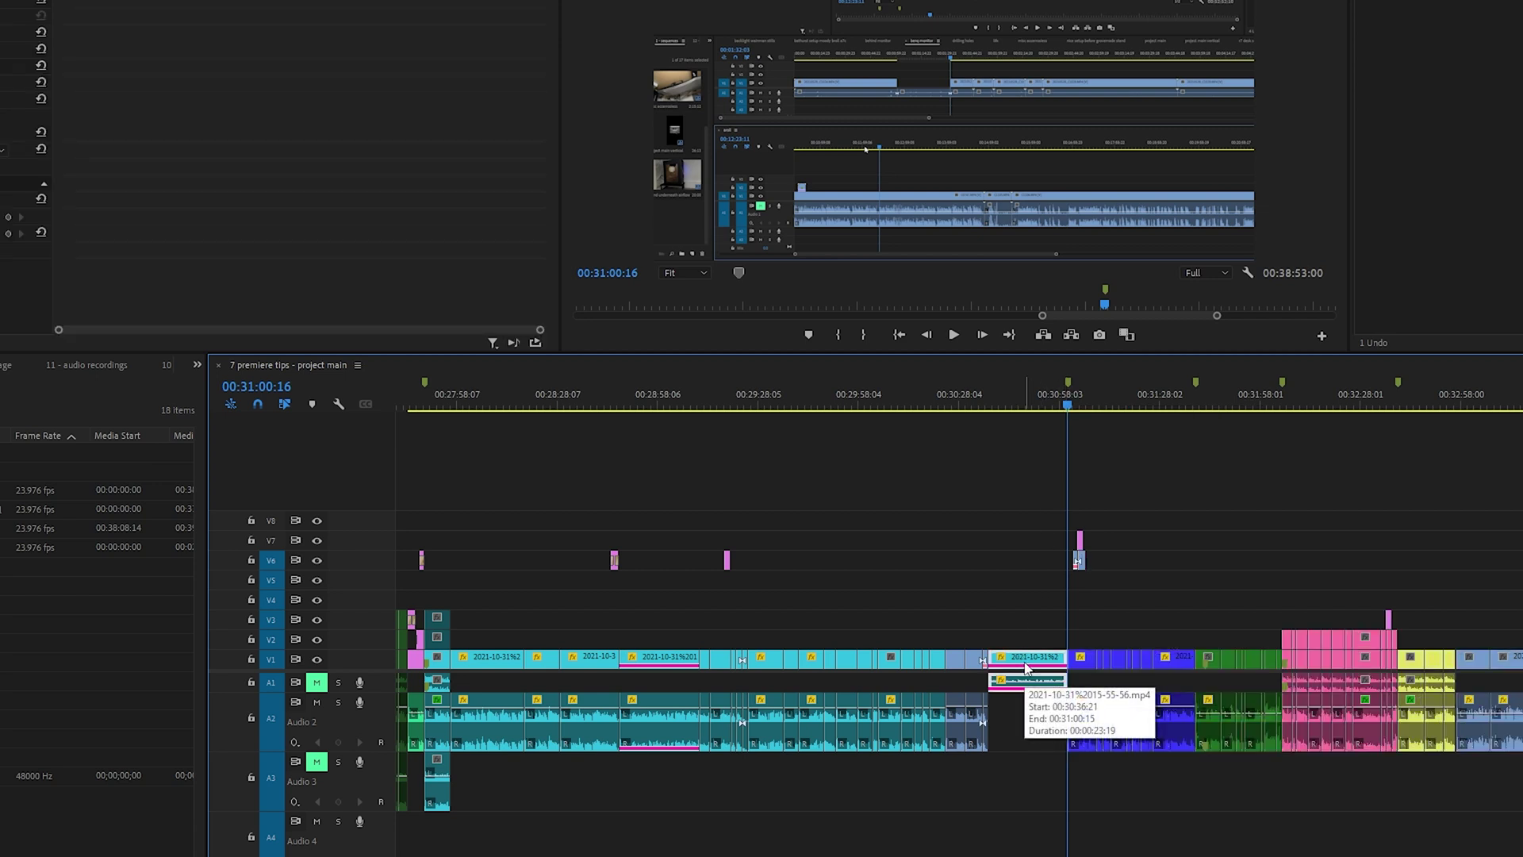
pyautogui.press('q')
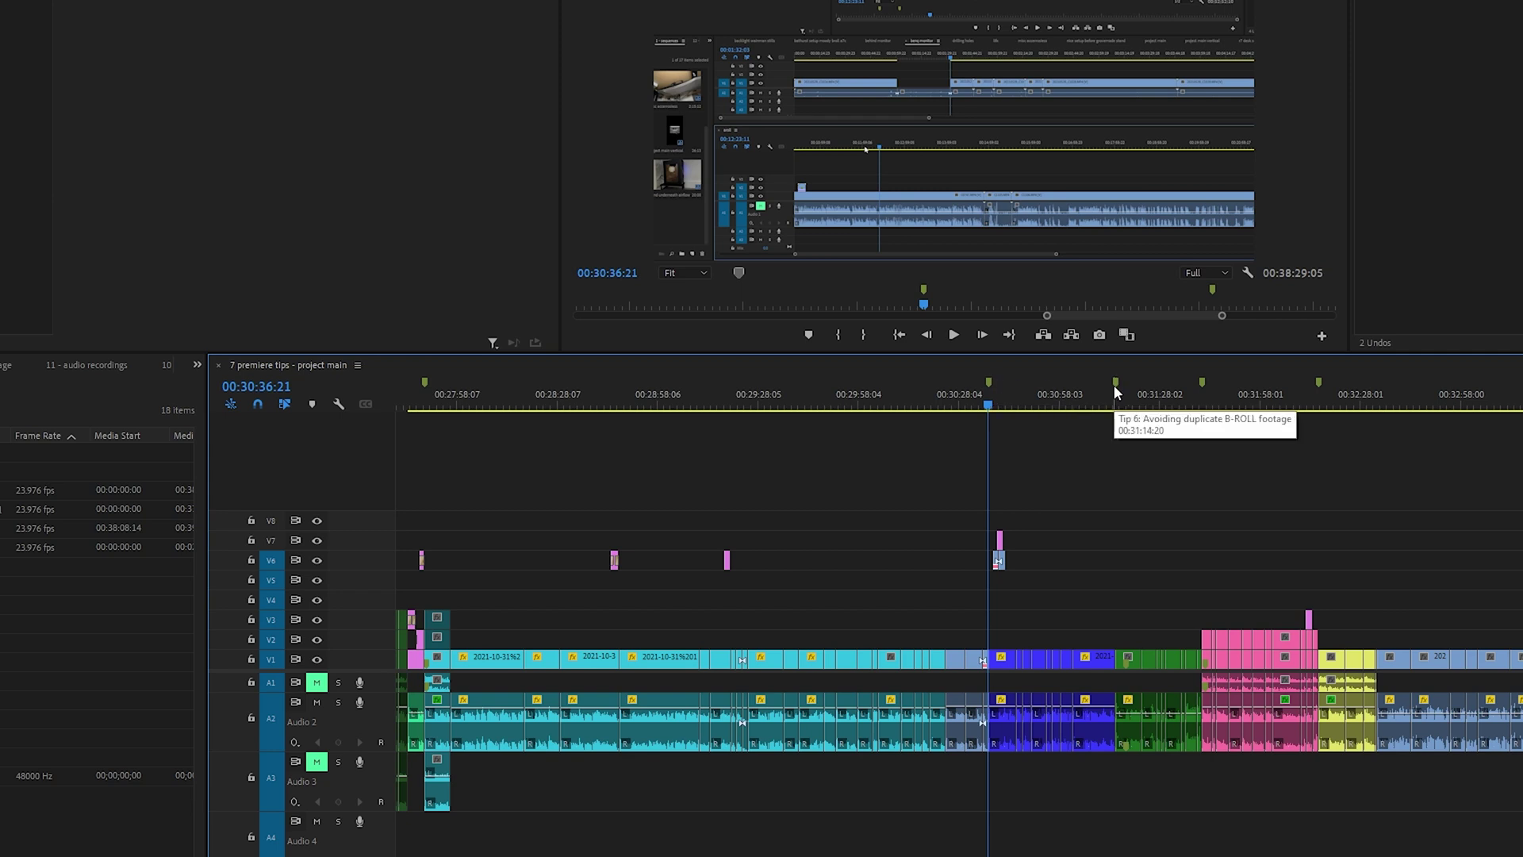
pyautogui.click(999, 664)
pyautogui.moveTo(1000, 664); pyautogui.dragTo(1081, 664)
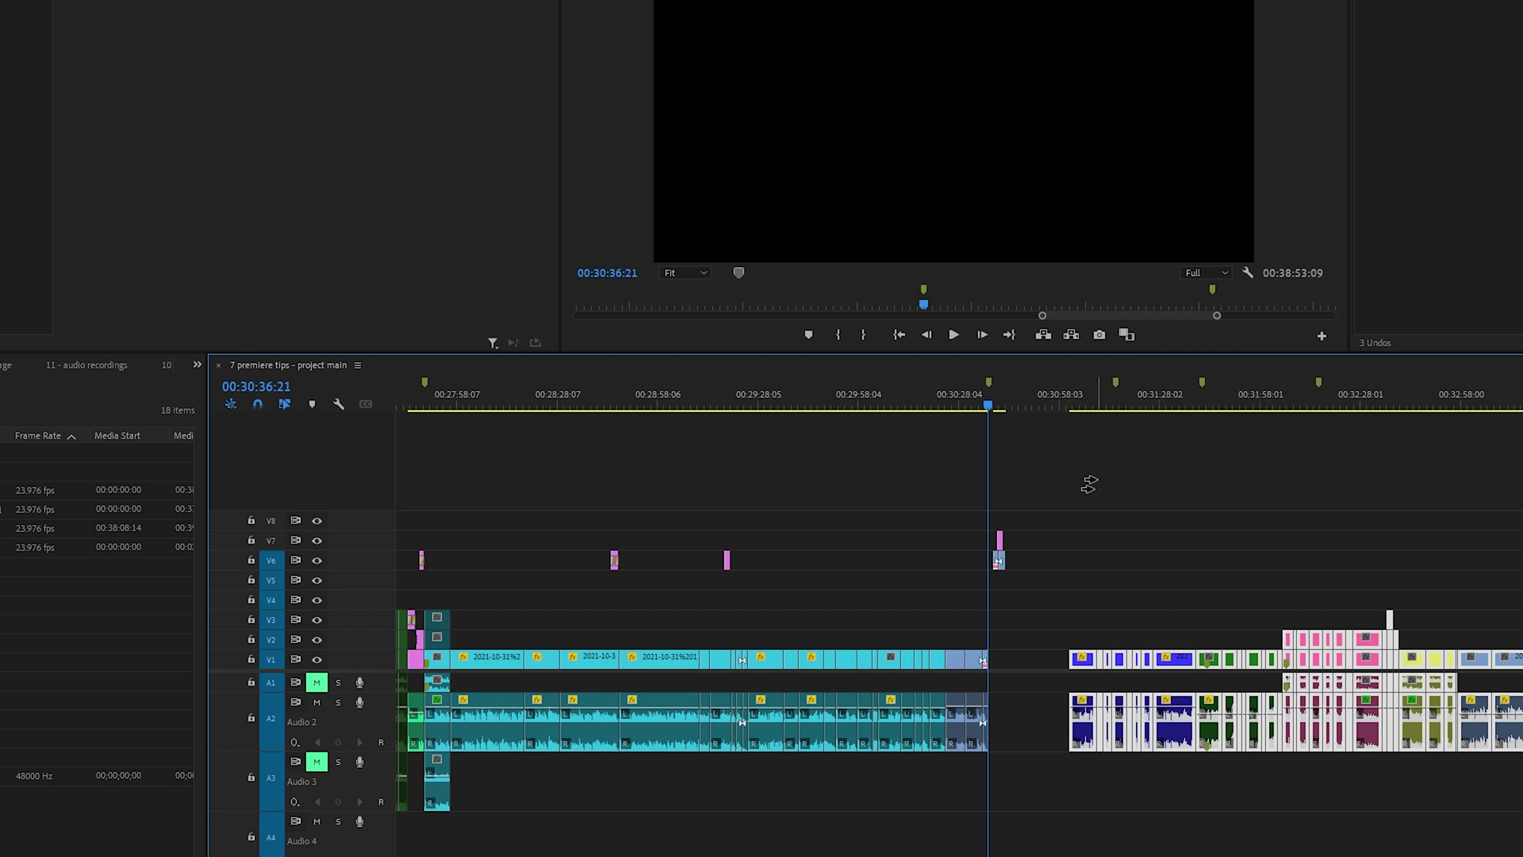
# Zoom the timeline out twice to show nearly the whole sequence and read the marker names
pyautogui.click(885, 401)
pyautogui.press('-')
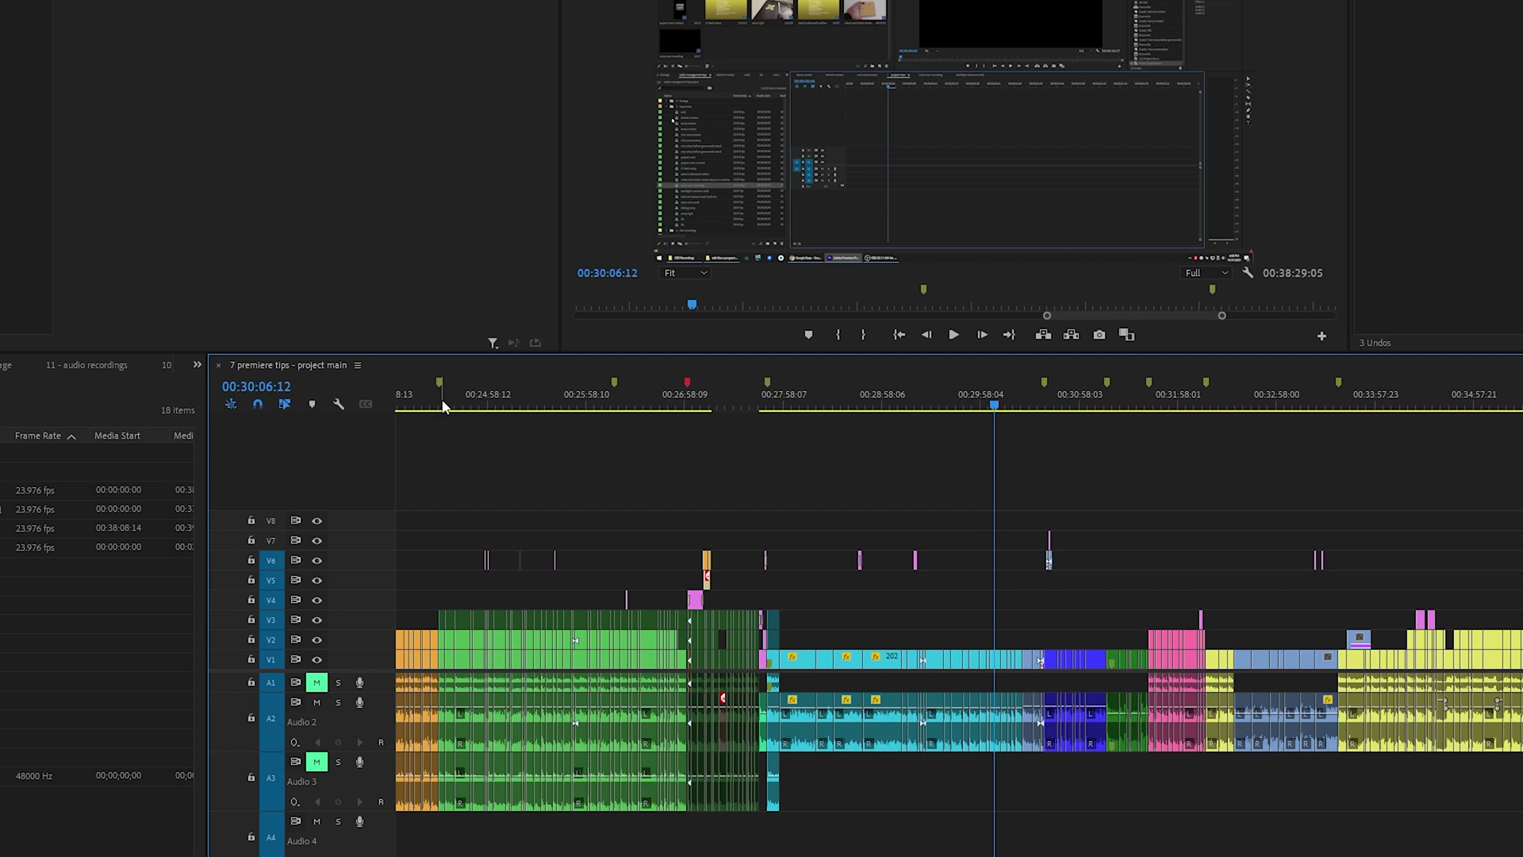
pyautogui.press('-')
pyautogui.press('-')
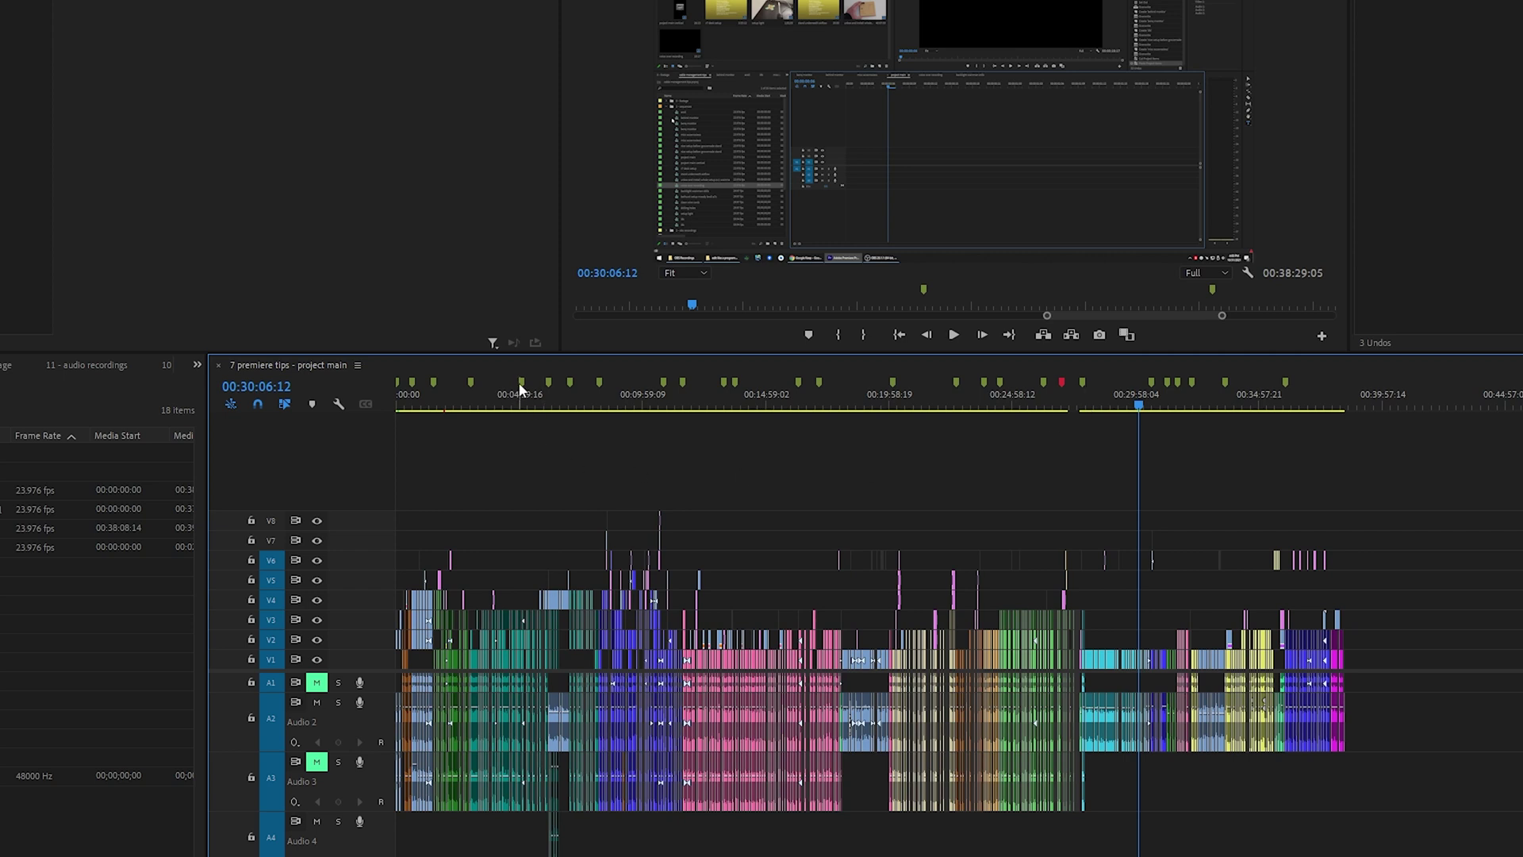
pyautogui.moveTo(522, 384)
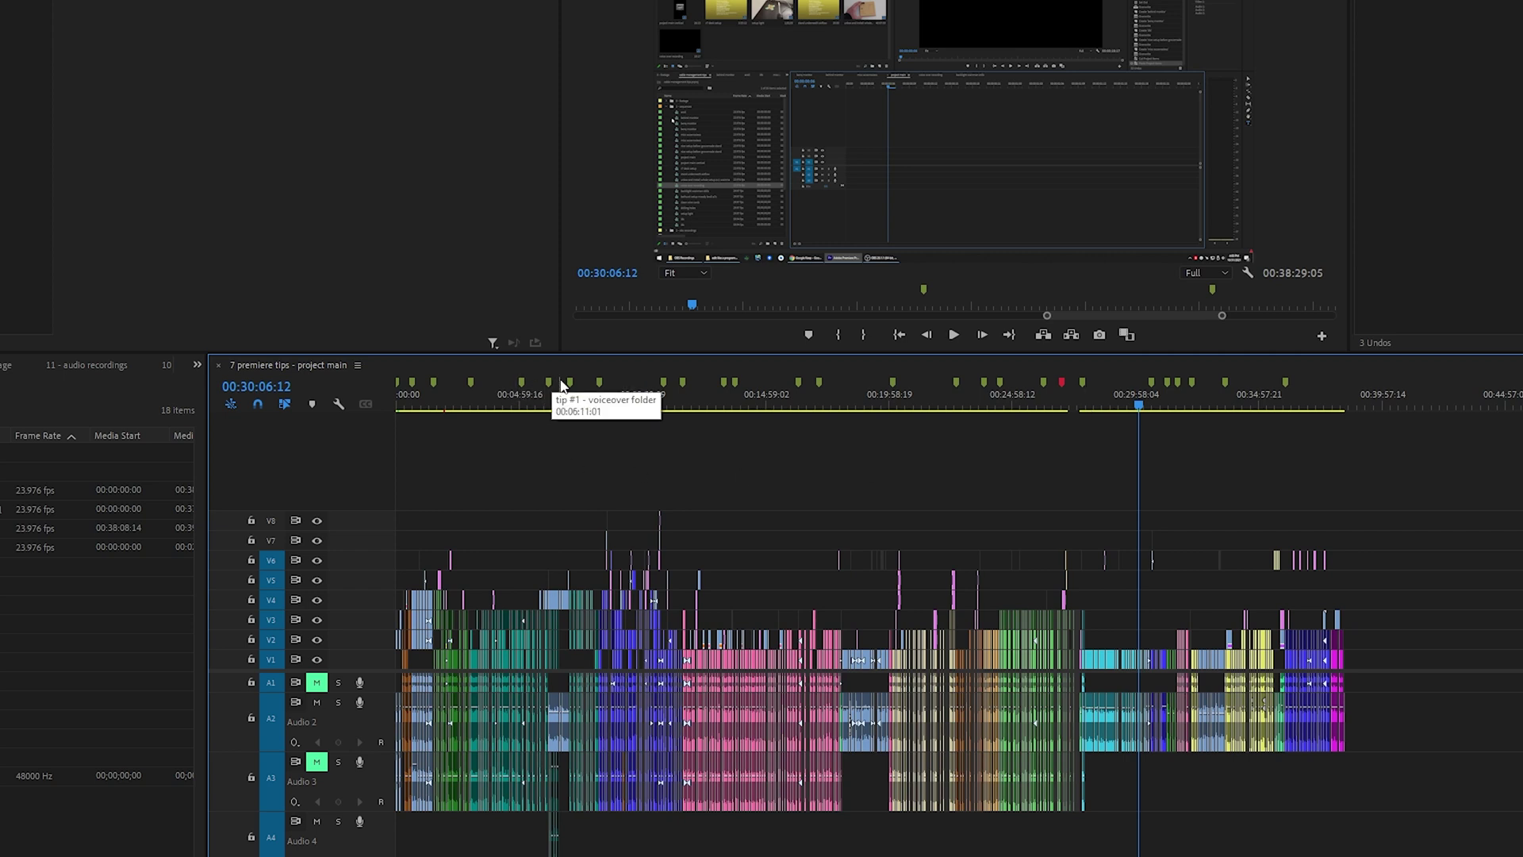
pyautogui.moveTo(892, 385)
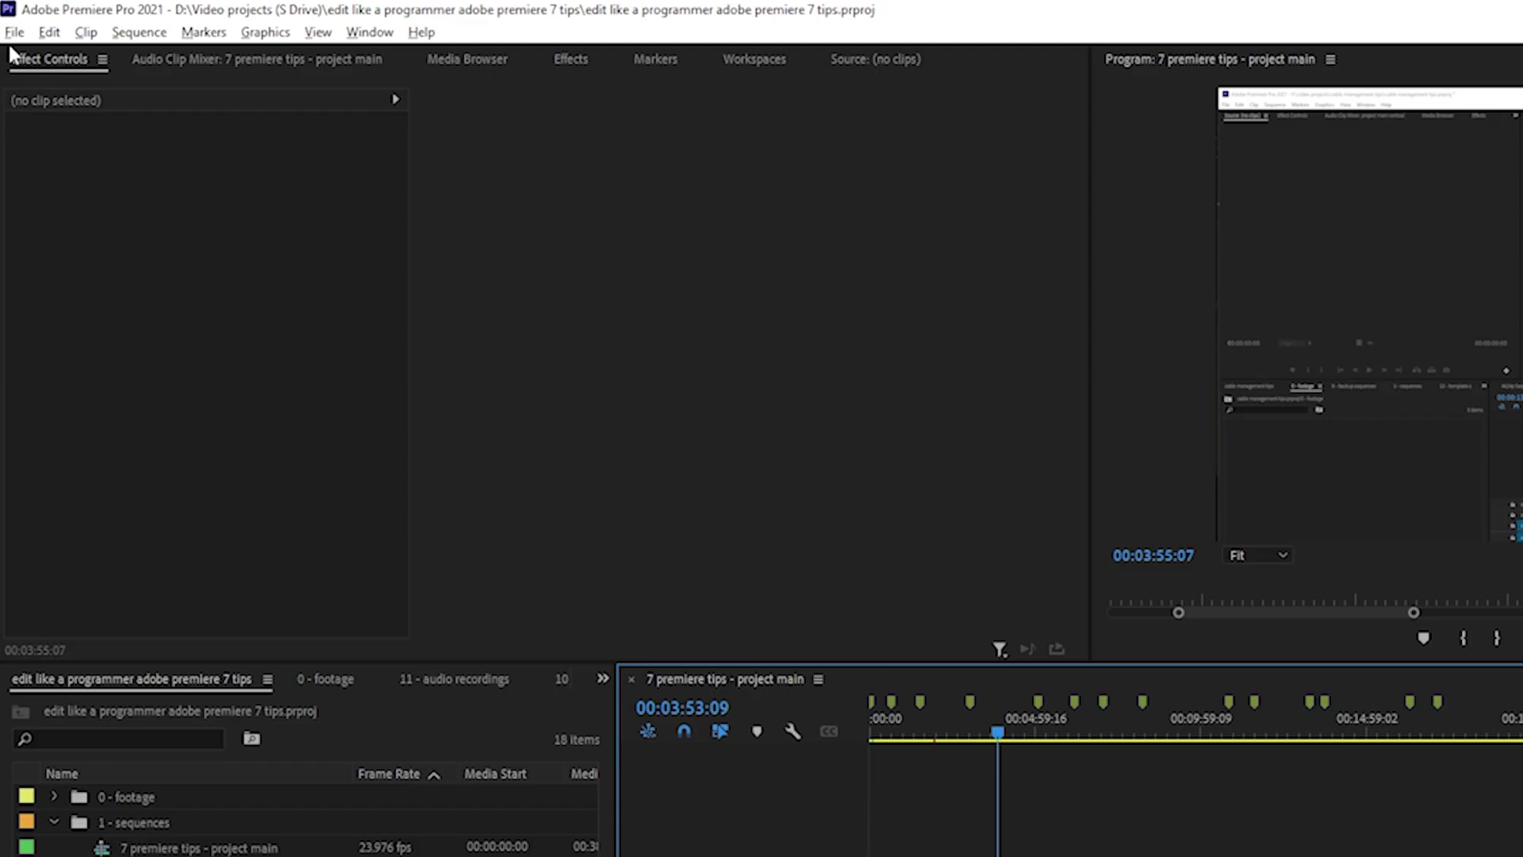
# Export the sequence markers, choosing Comma Separated Values (*.csv) as the file type
pyautogui.click(11, 20)
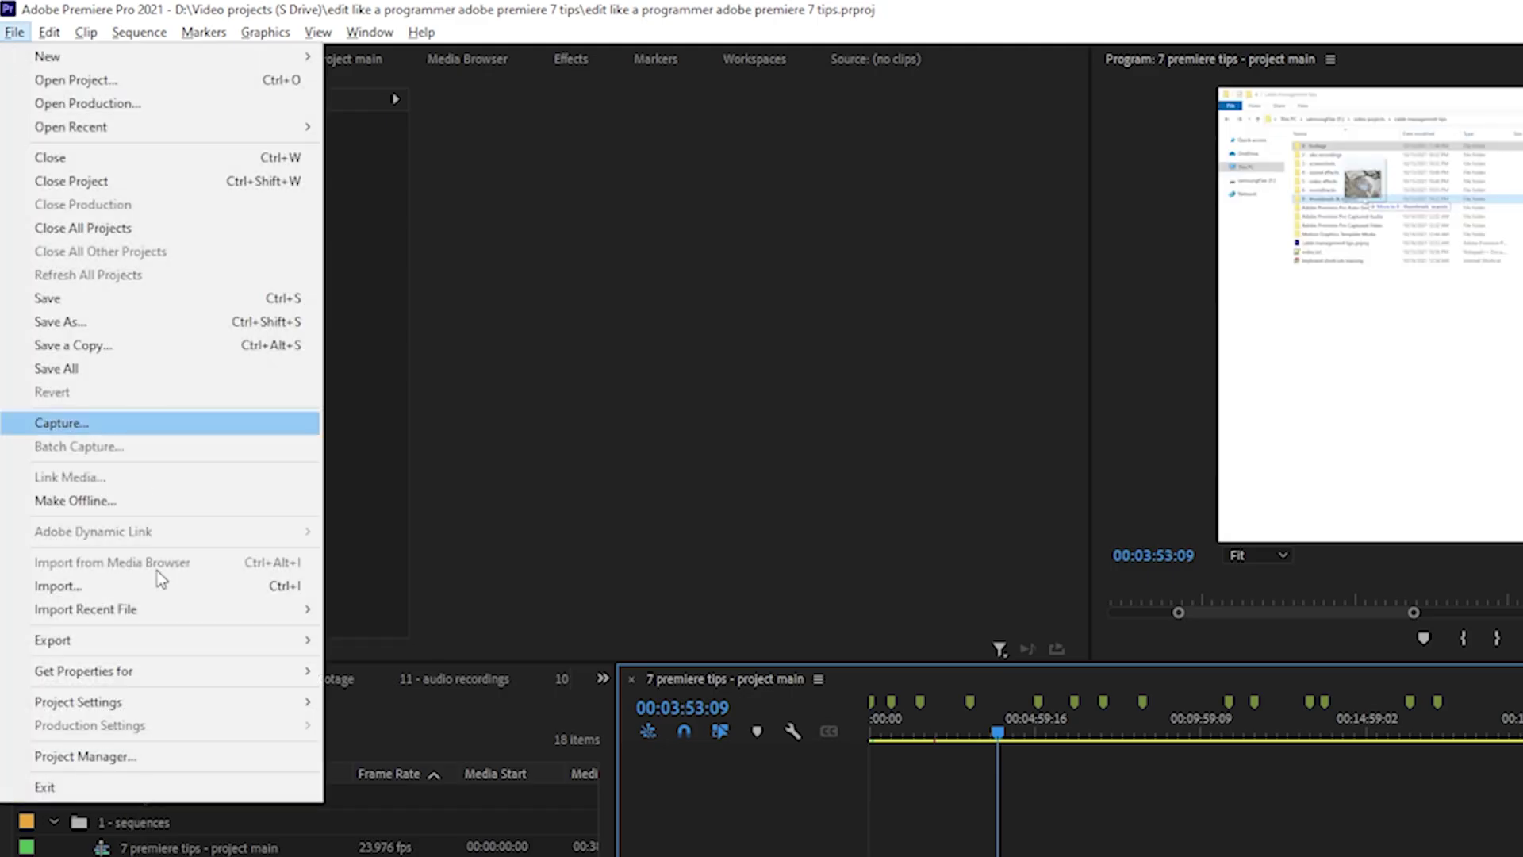
pyautogui.moveTo(168, 641)
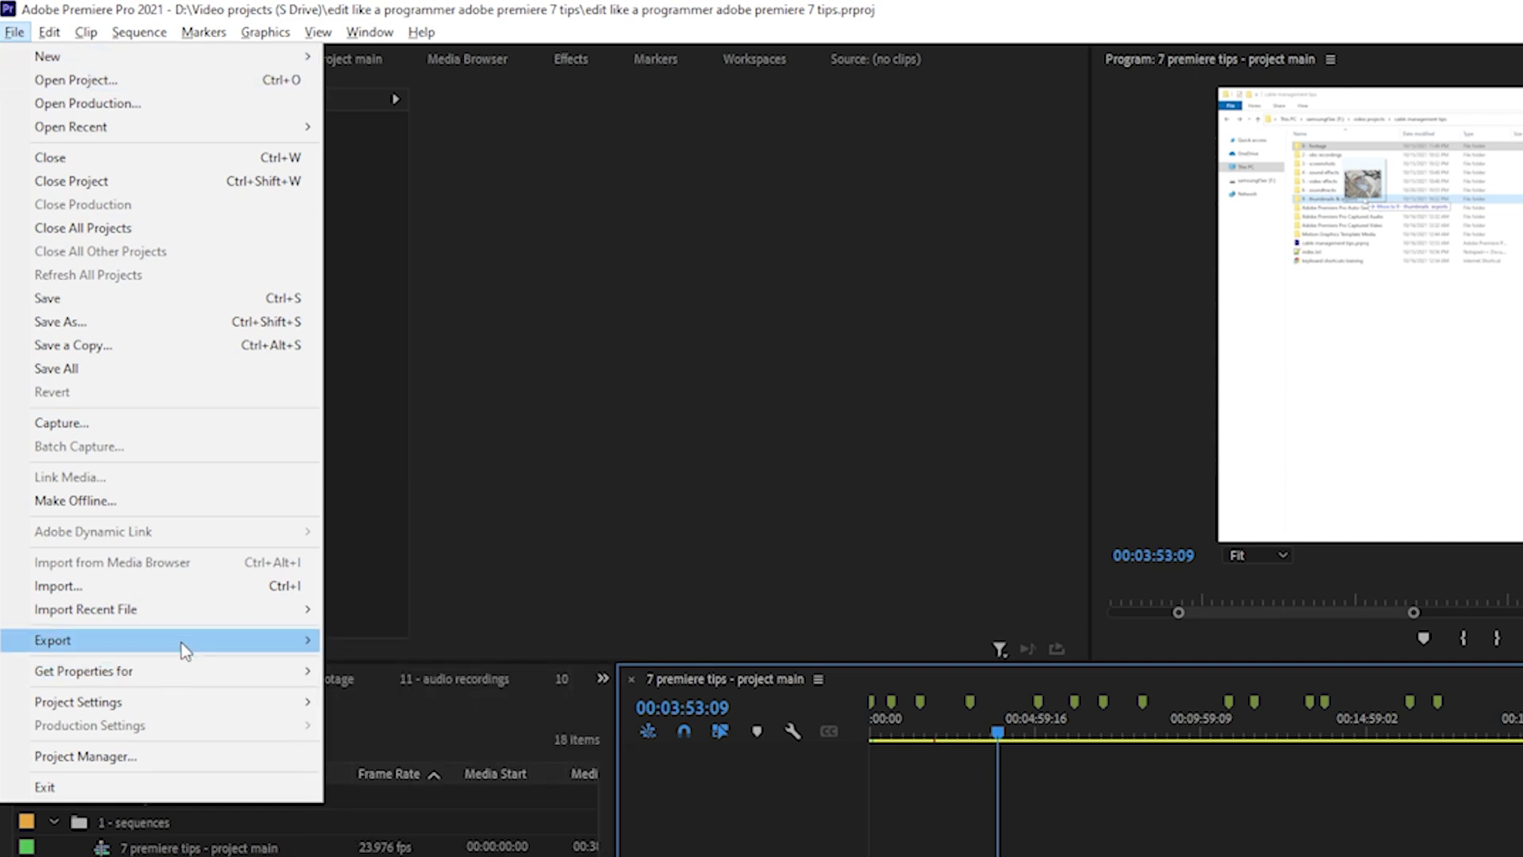
pyautogui.click(435, 778)
pyautogui.click(1213, 648)
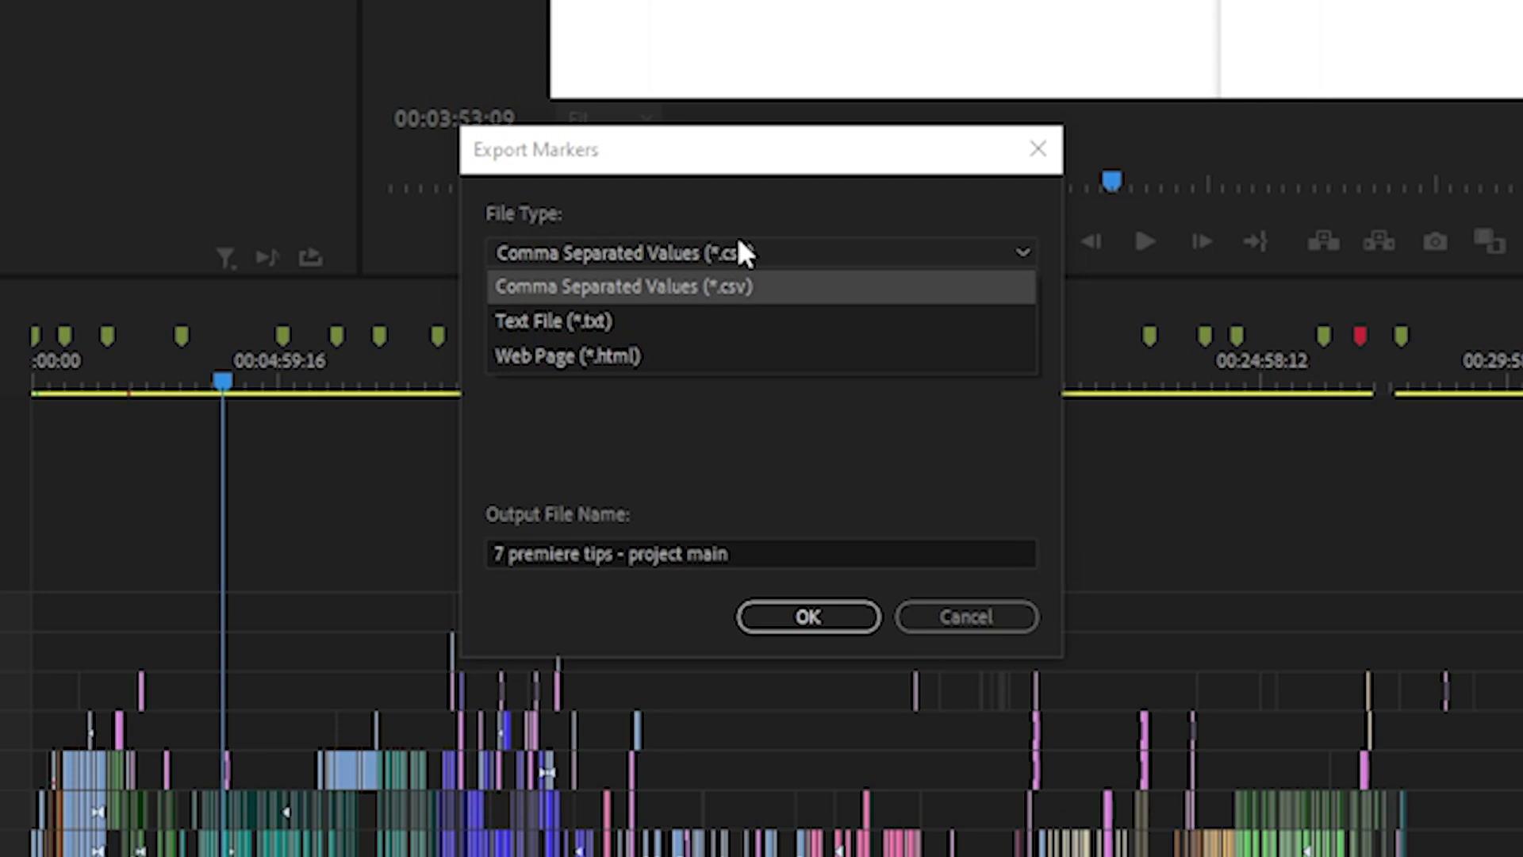
pyautogui.click(742, 287)
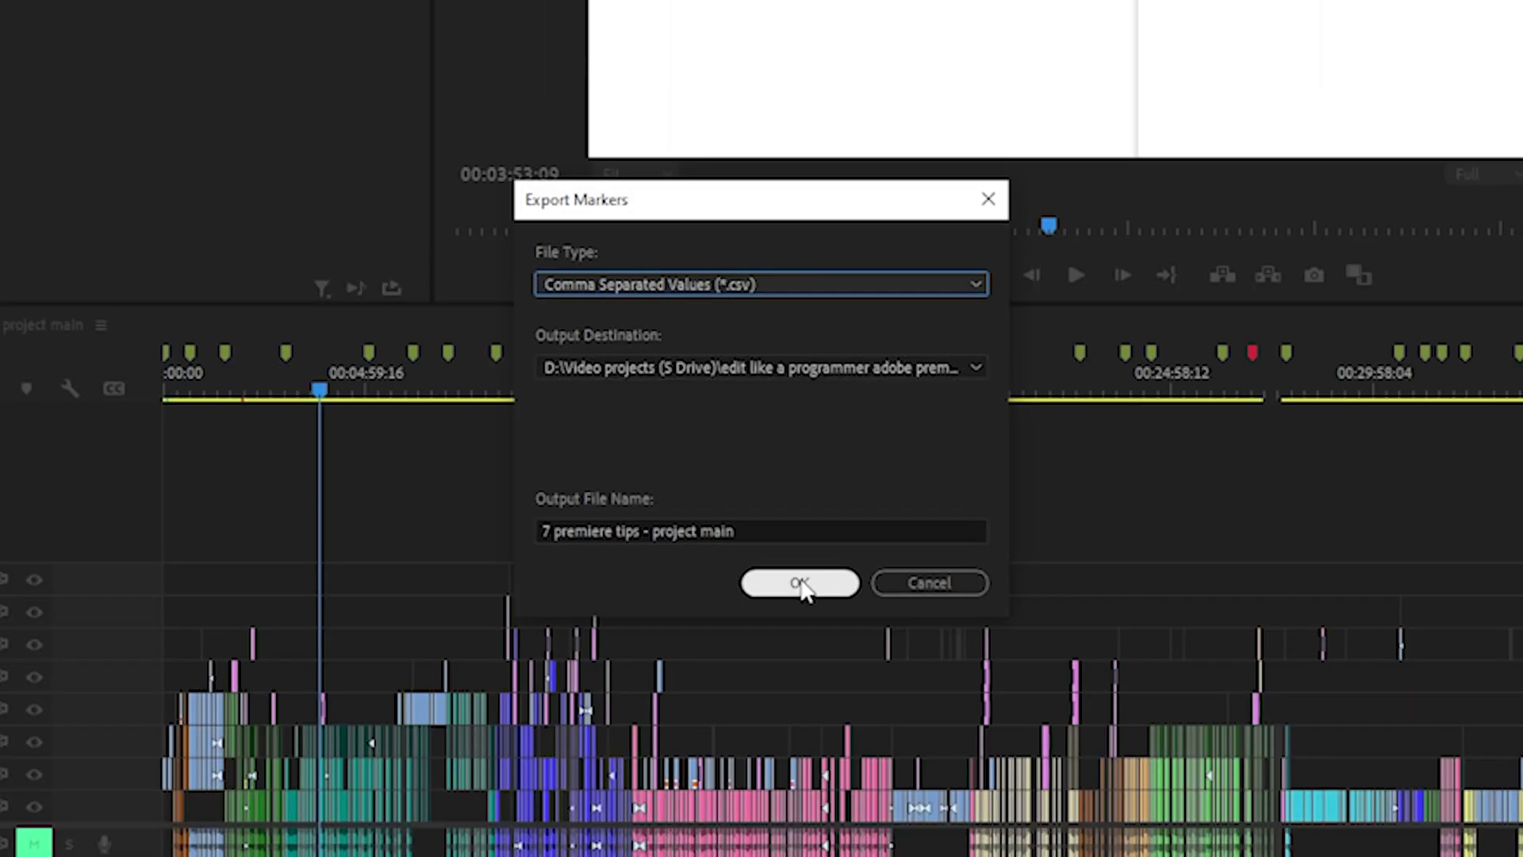
# Confirm the marker CSV export, check its text in Notepad, and return to the Google Sheets template
pyautogui.click(799, 584)
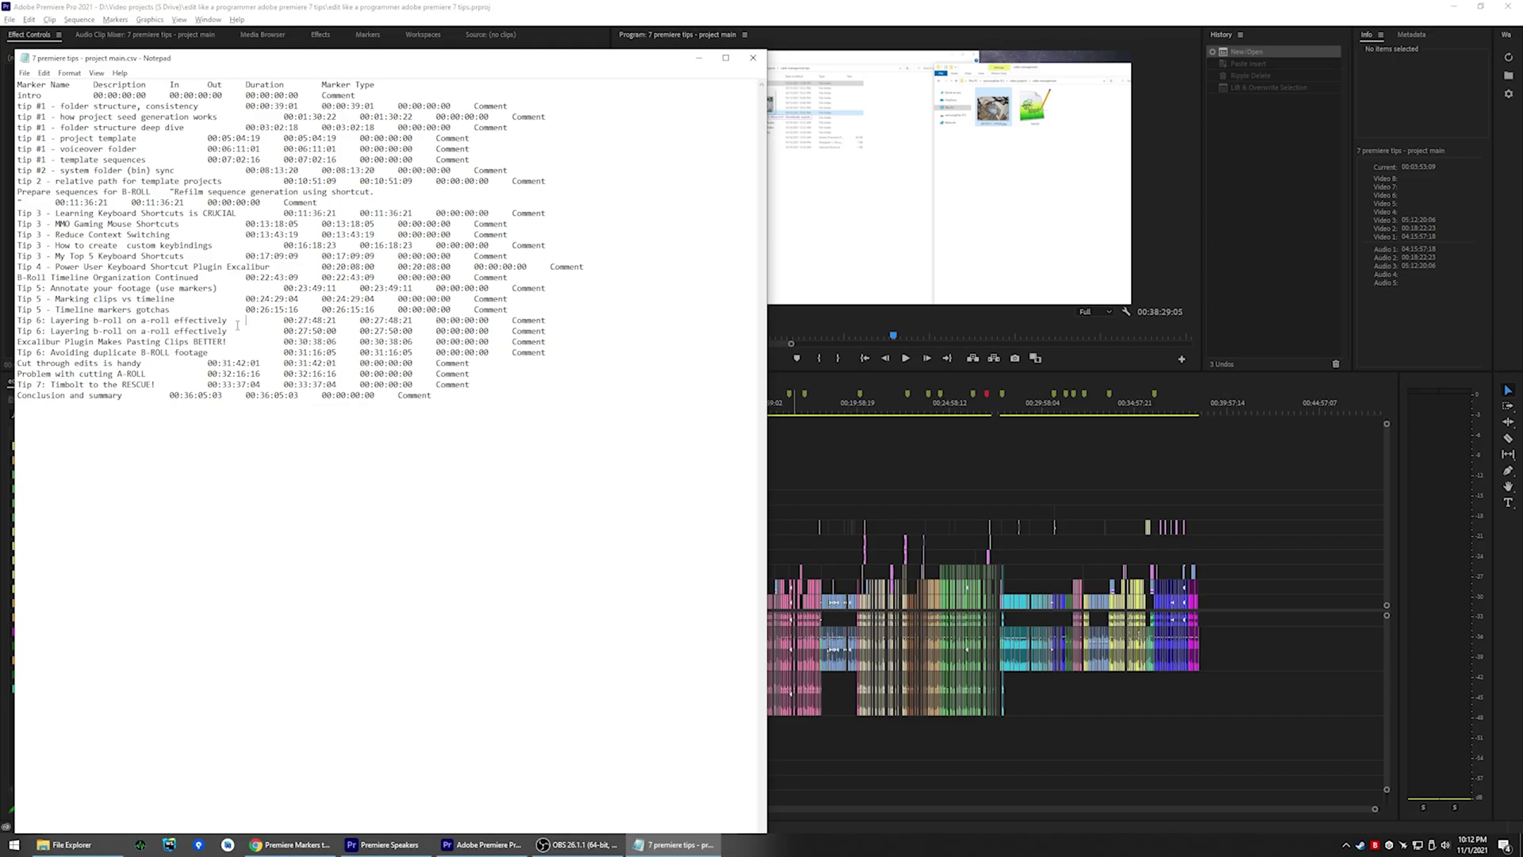
pyautogui.hotkey('ctrl', 'a')
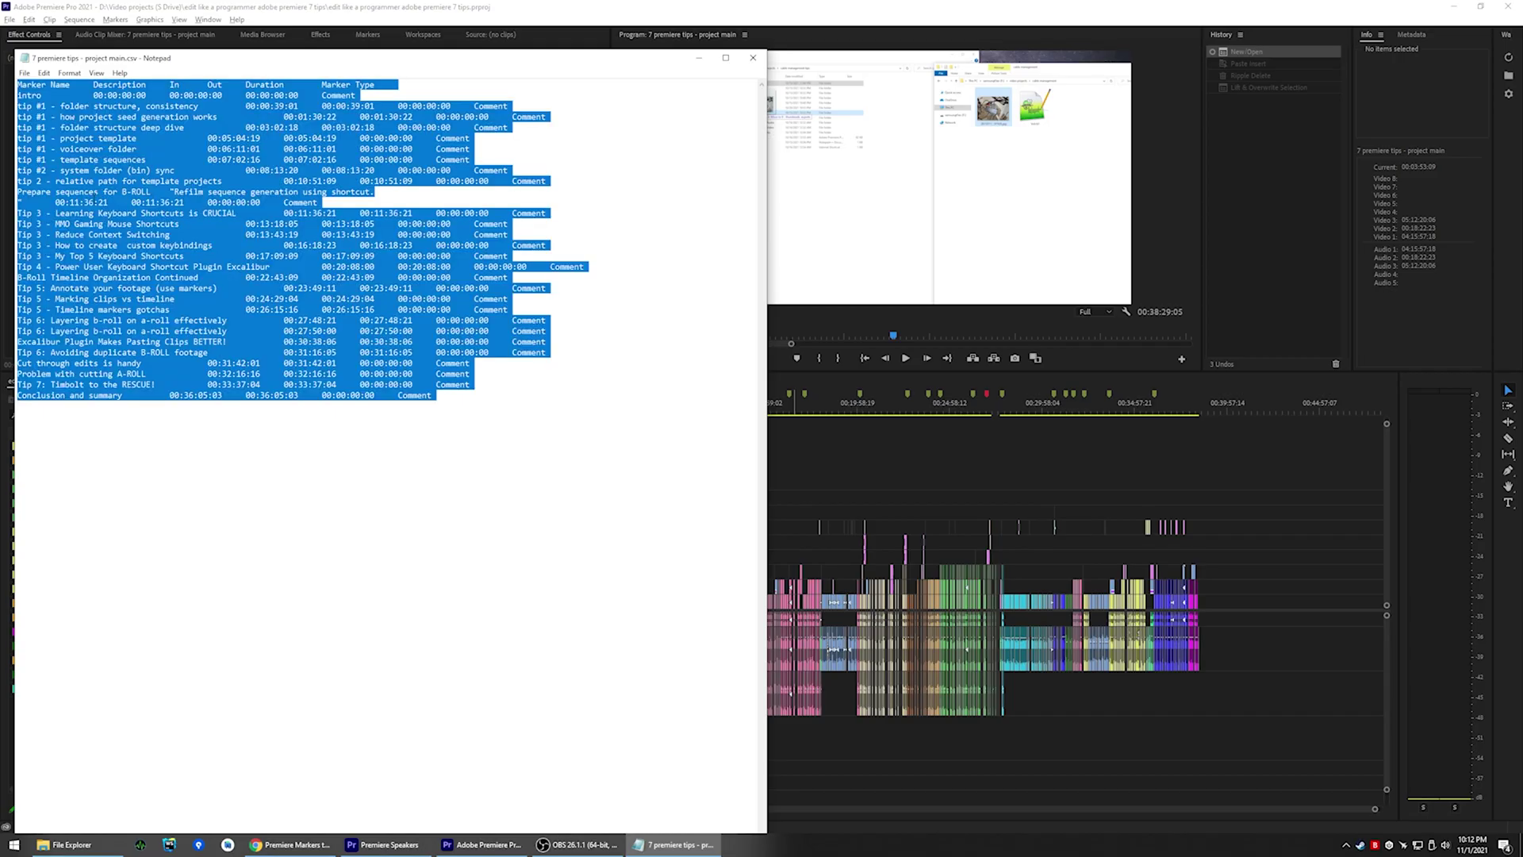
pyautogui.click(232, 227)
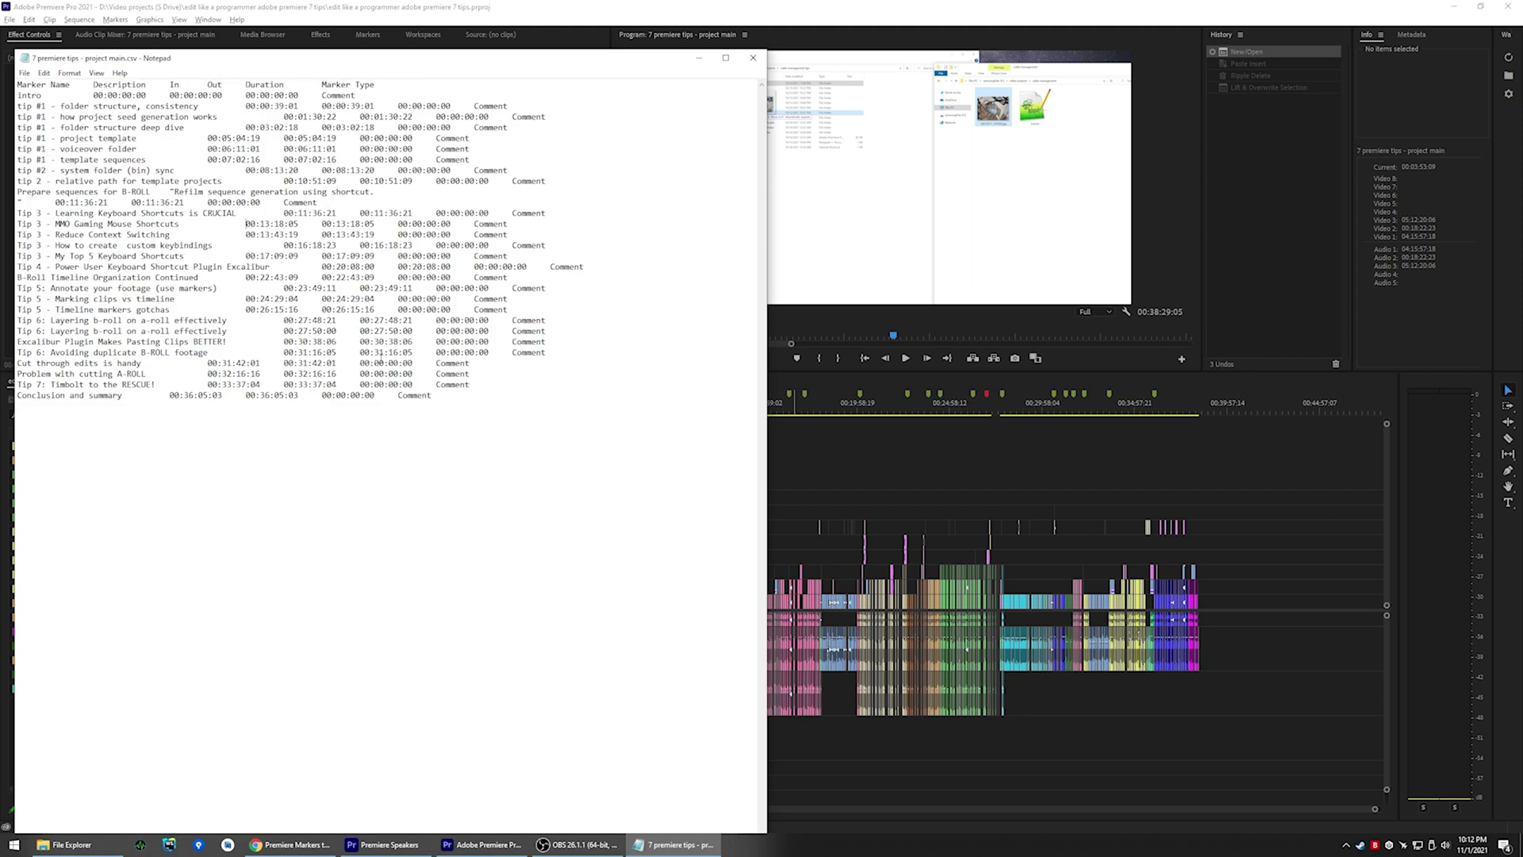
pyautogui.hotkey('alt', 'Tab')
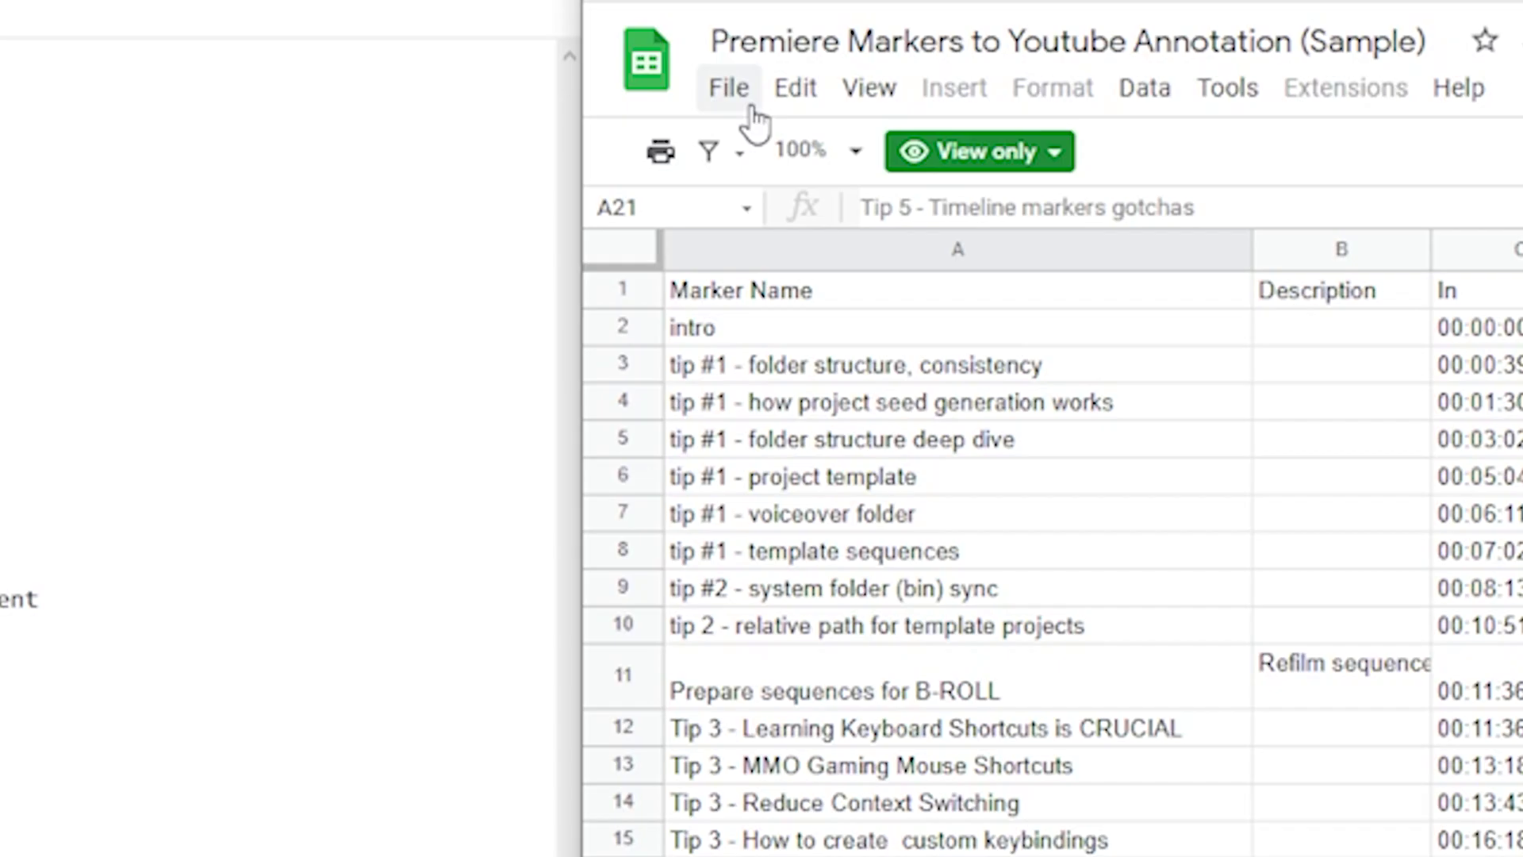
# Make an editable copy of the marker template in My Drive
pyautogui.click(857, 51)
pyautogui.click(856, 320)
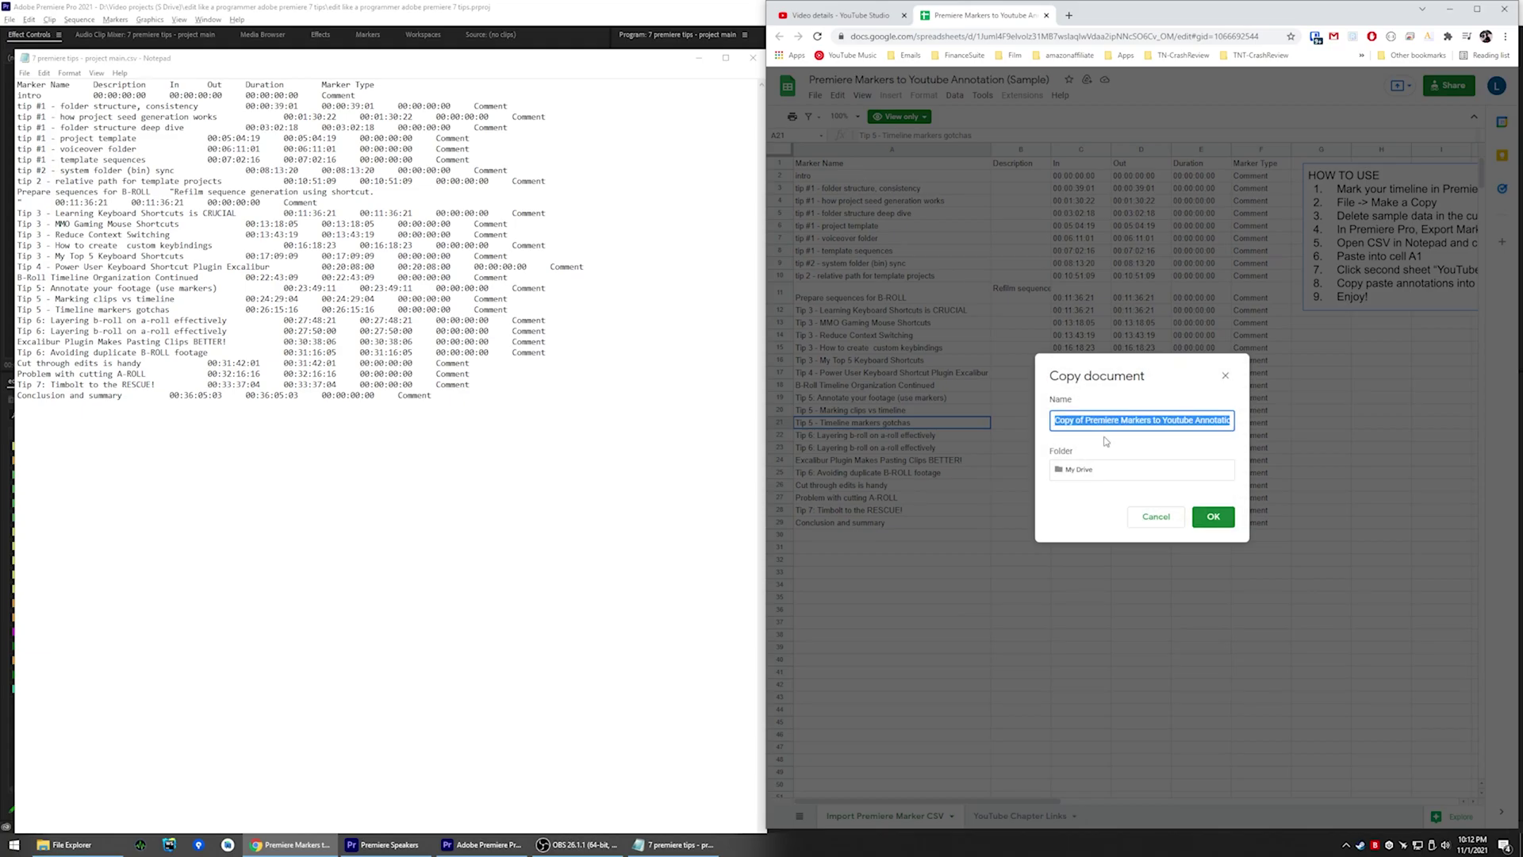
pyautogui.click(1212, 514)
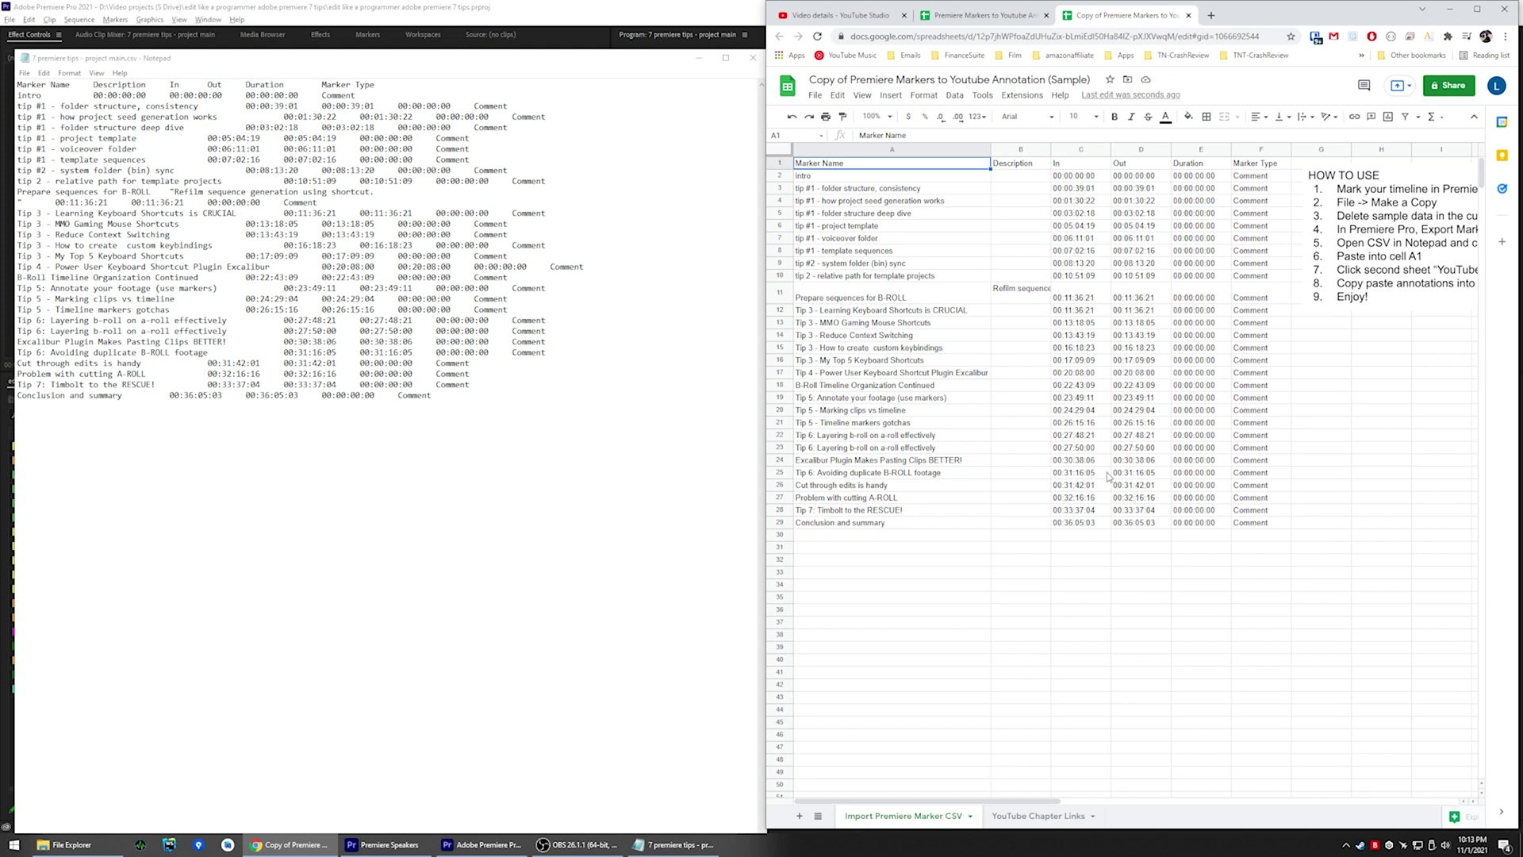
# Replace the sample data A1:F29 with the exported CSV markers pasted at A1
pyautogui.moveTo(1261, 522); pyautogui.dragTo(811, 152)
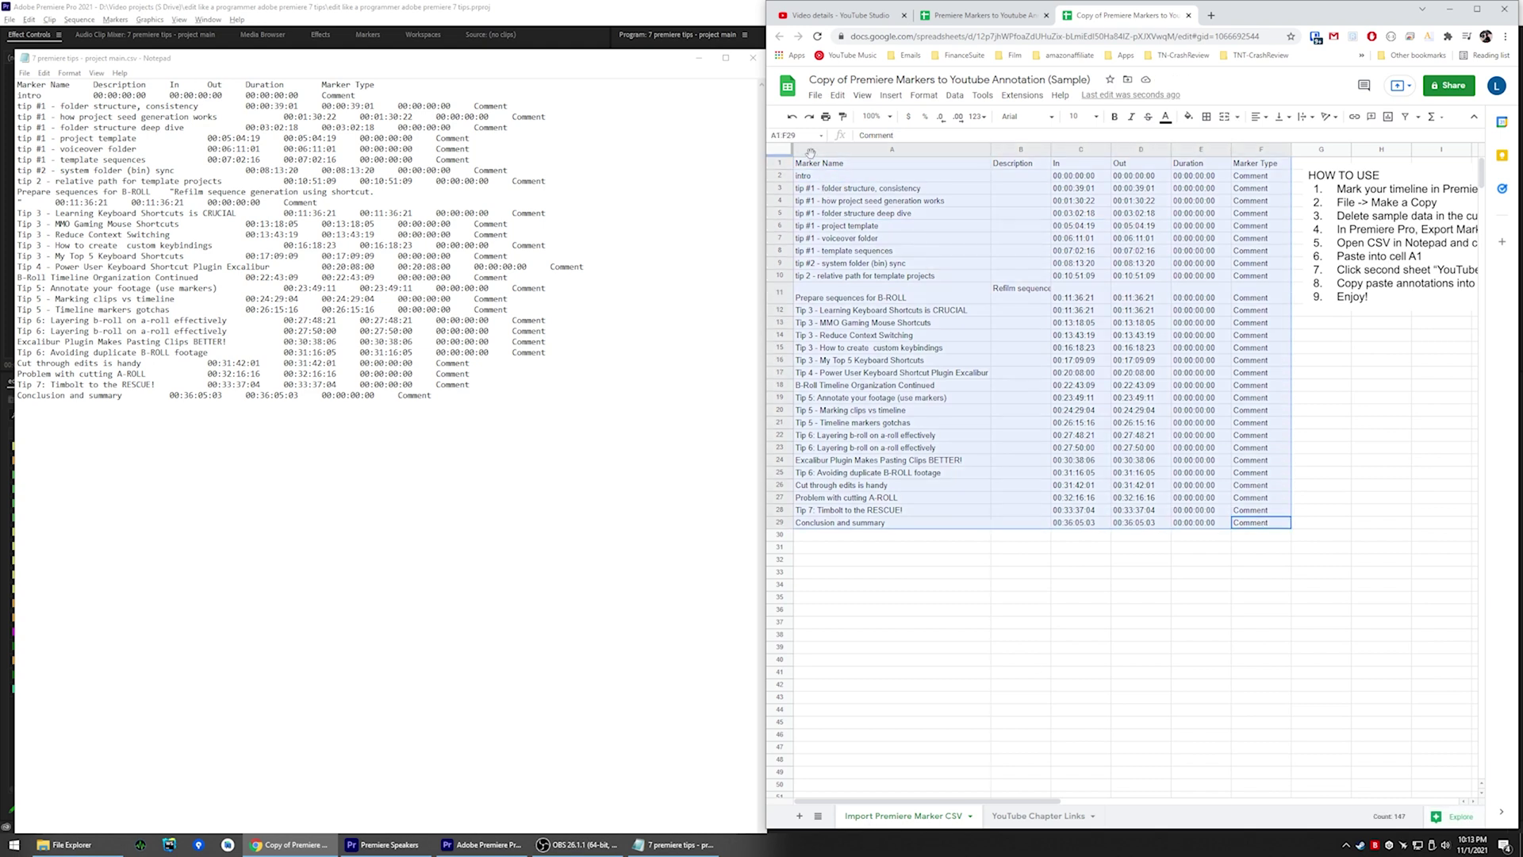
pyautogui.press('Delete')
pyautogui.click(443, 396)
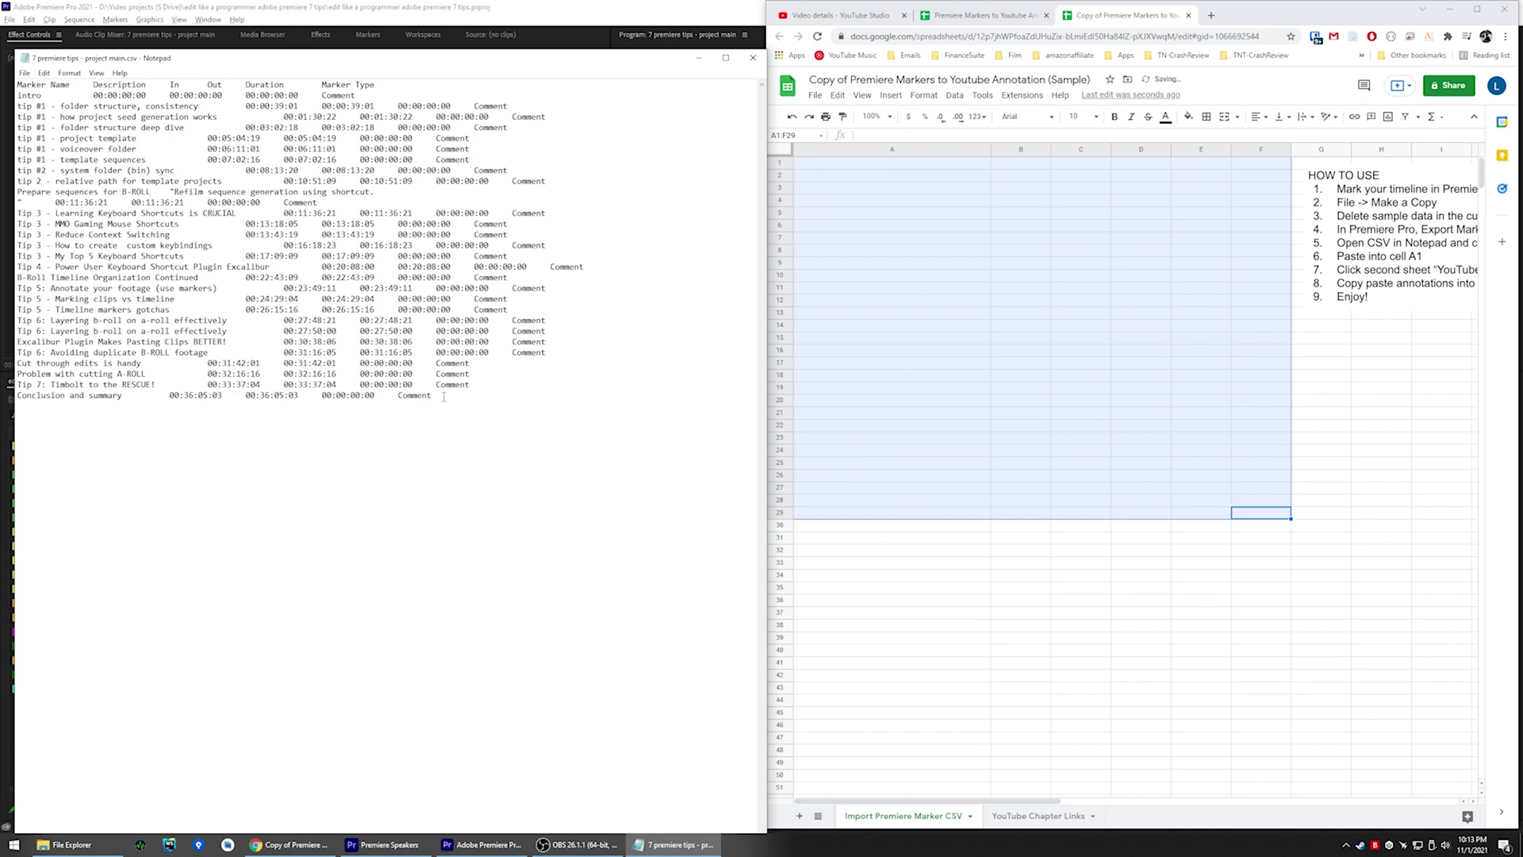
pyautogui.hotkey('ctrl', 'a')
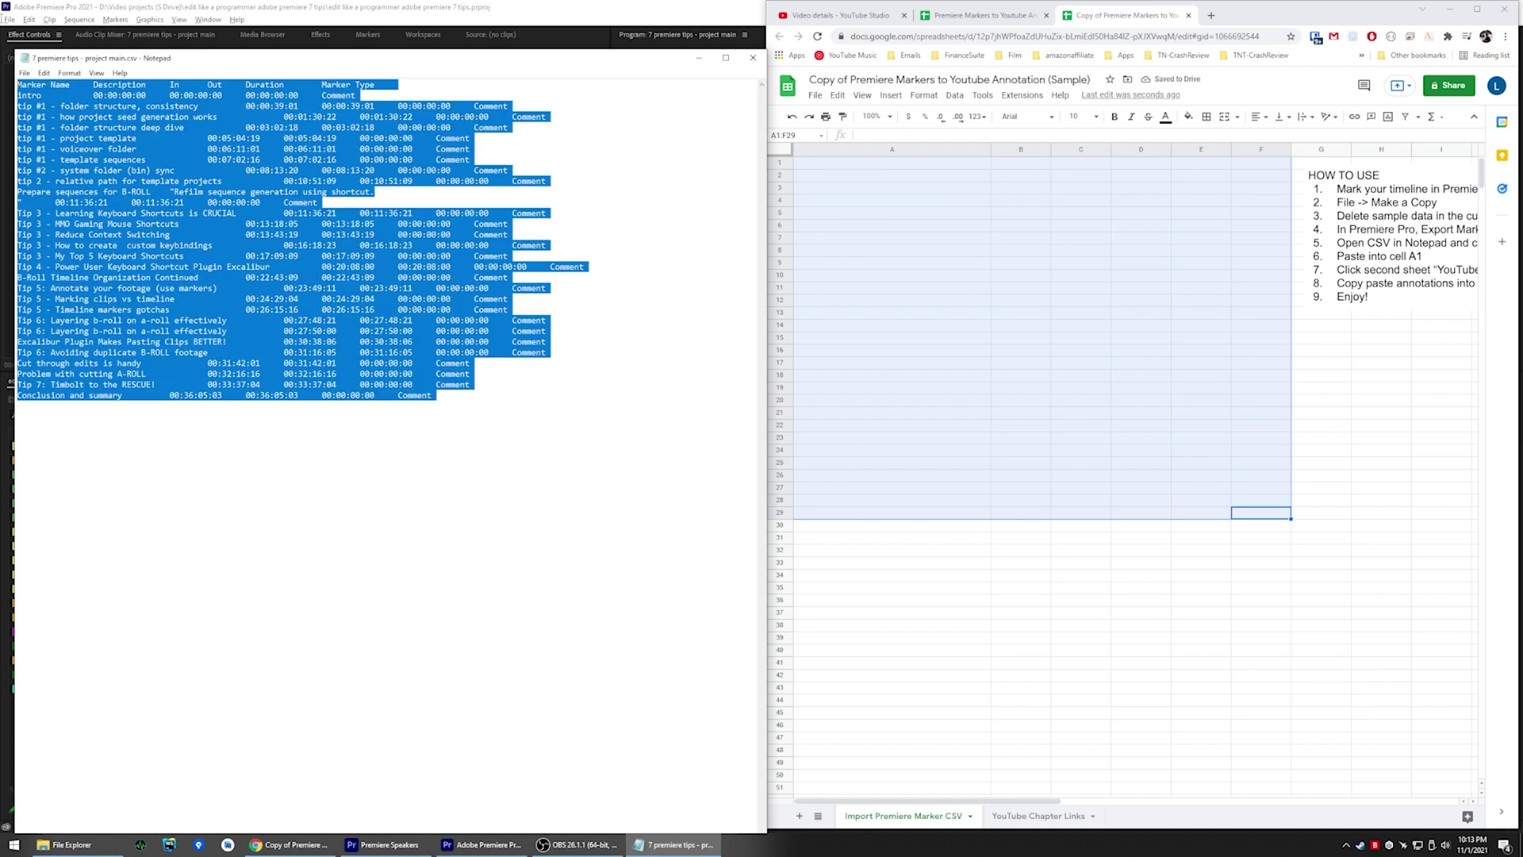
pyautogui.click(864, 159)
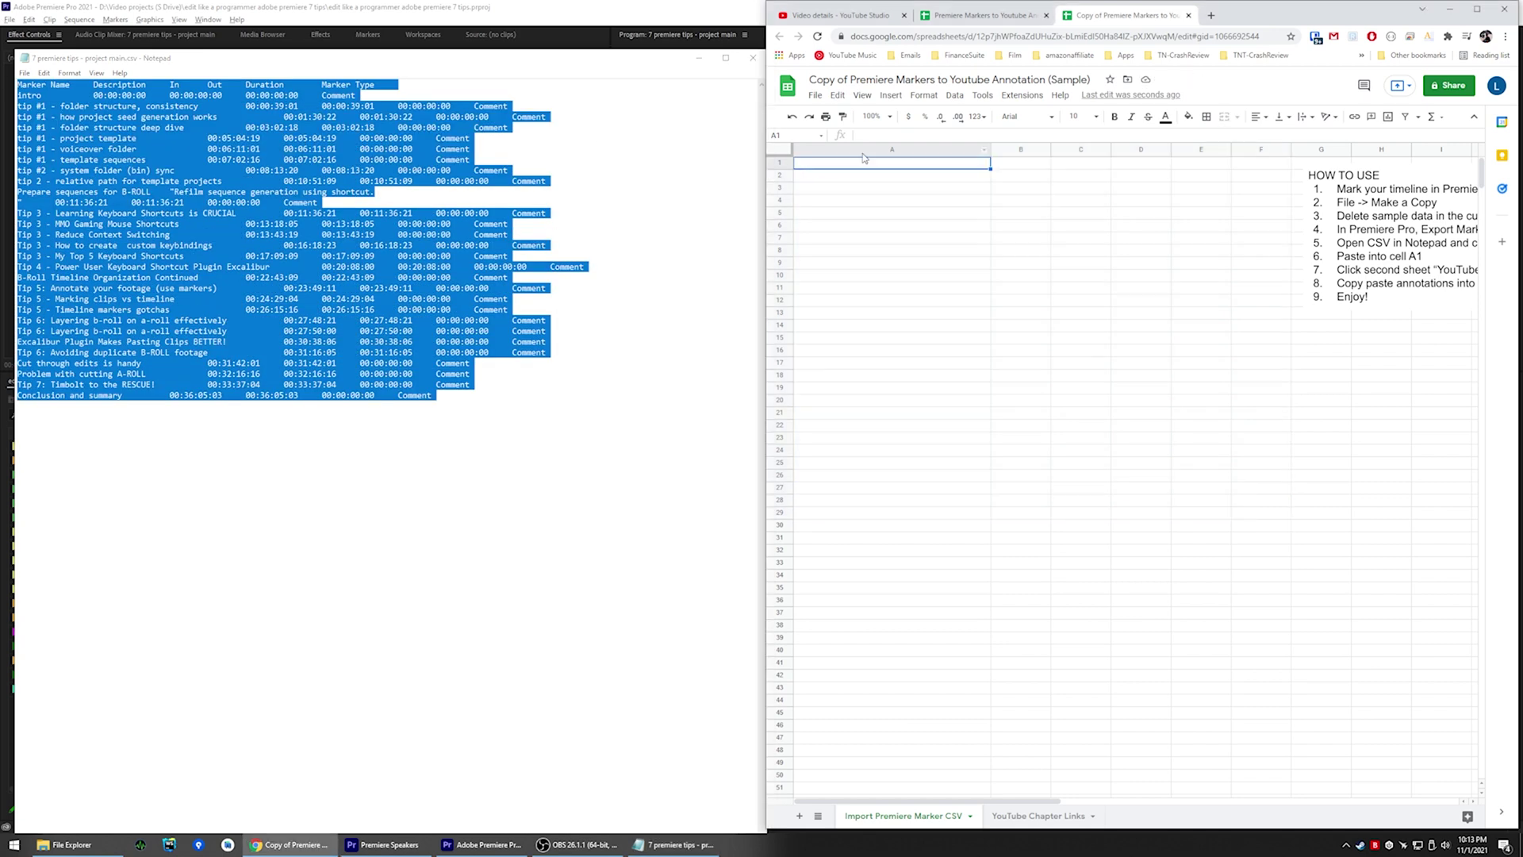
pyautogui.hotkey('ctrl', 'v')
# Copy the generated chapter lines in column G of the YouTube Chapter Links sheet
pyautogui.click(1039, 815)
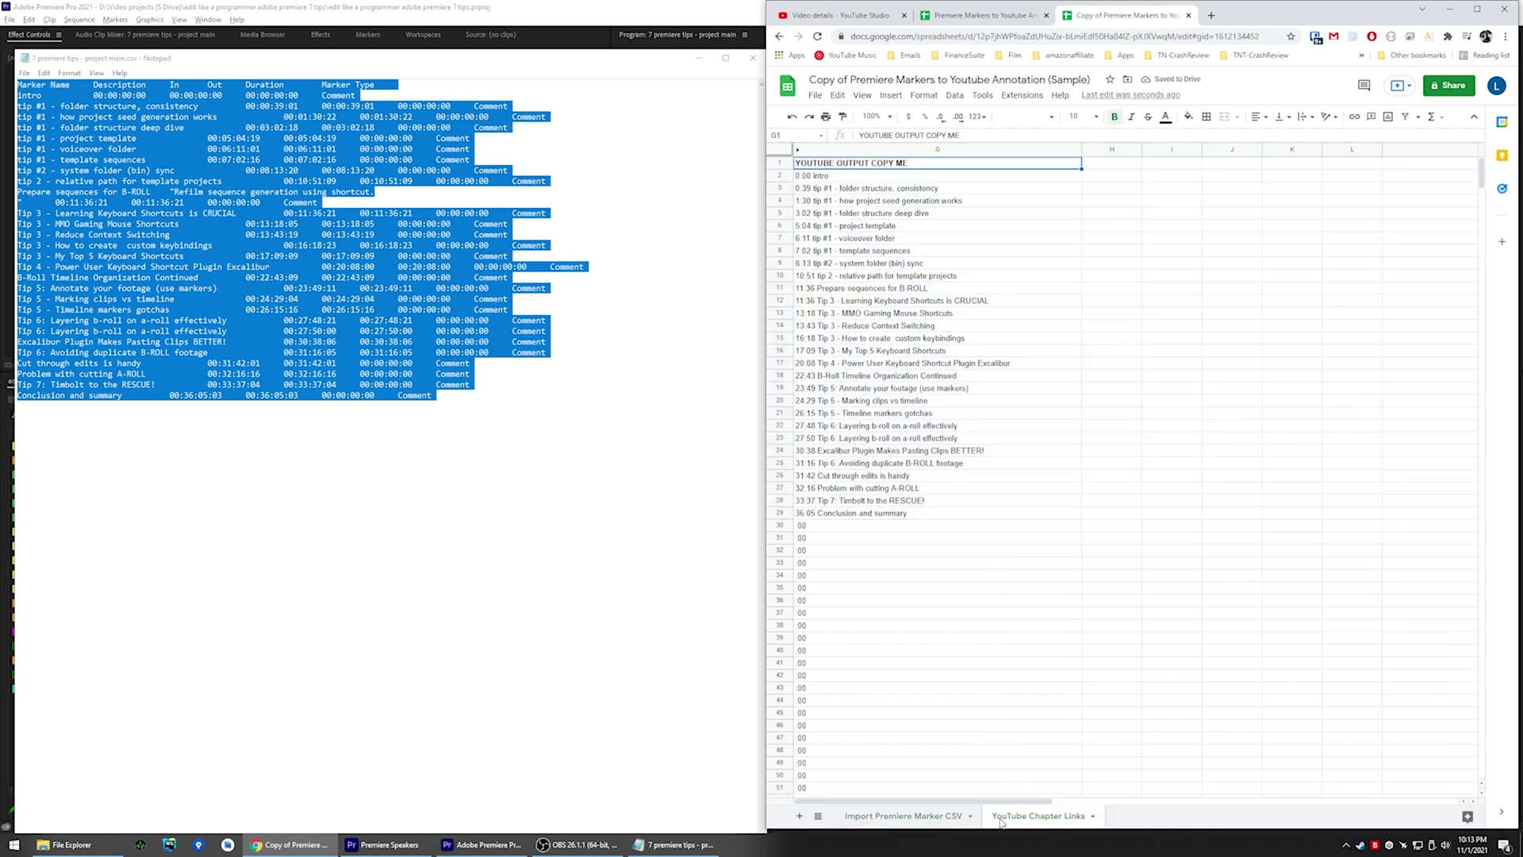
pyautogui.click(877, 517)
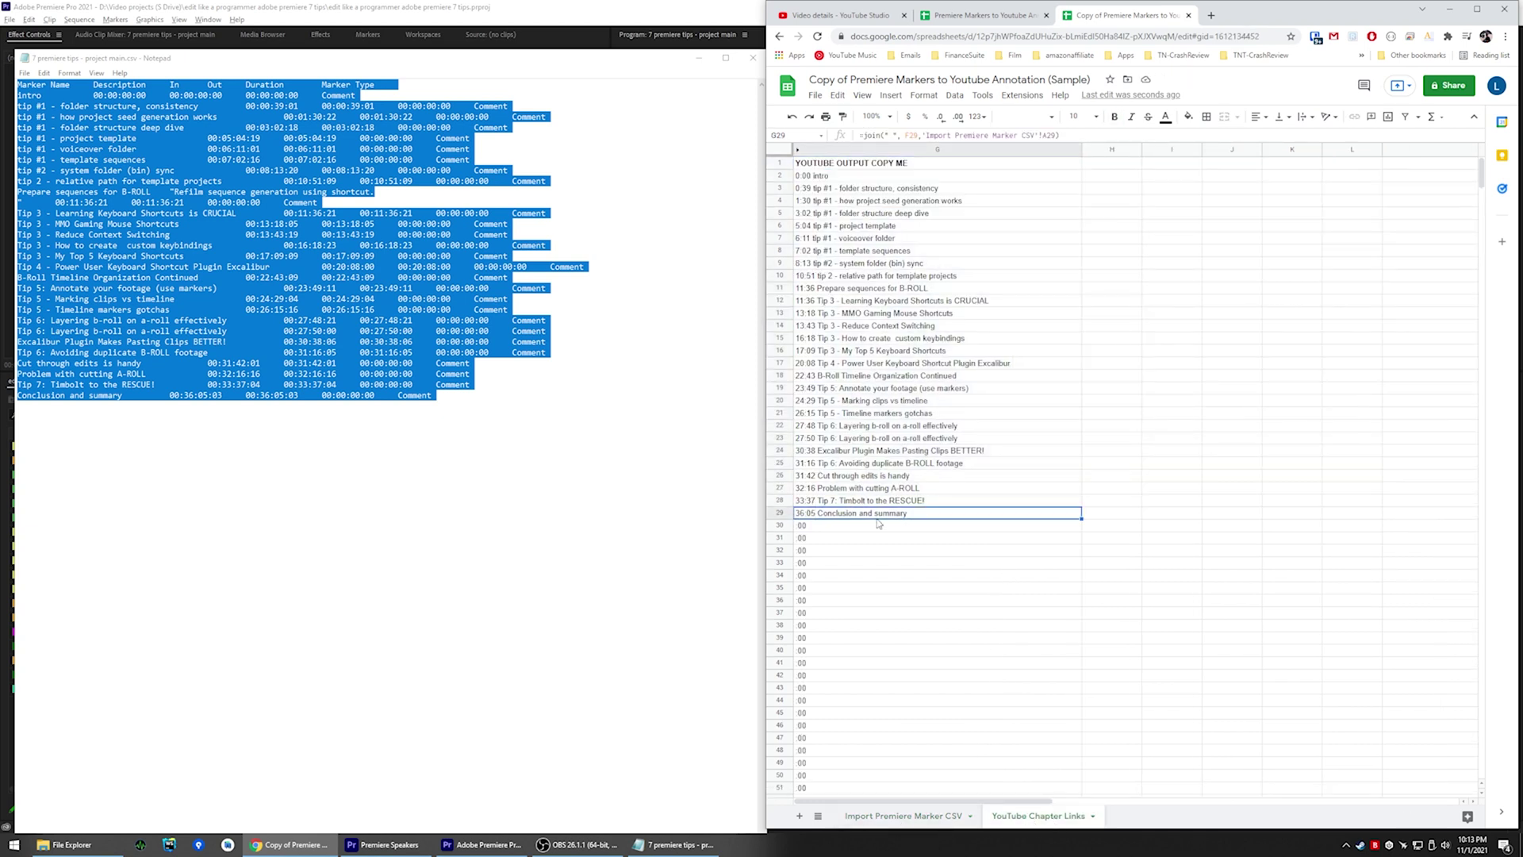
pyautogui.keyDown('shift'); pyautogui.click(826, 181); pyautogui.keyUp('shift')
pyautogui.hotkey('ctrl', 'c')
# Paste the chapter lines on the YouTube Studio page and edit the video's description
pyautogui.hotkey('ctrl', '1')
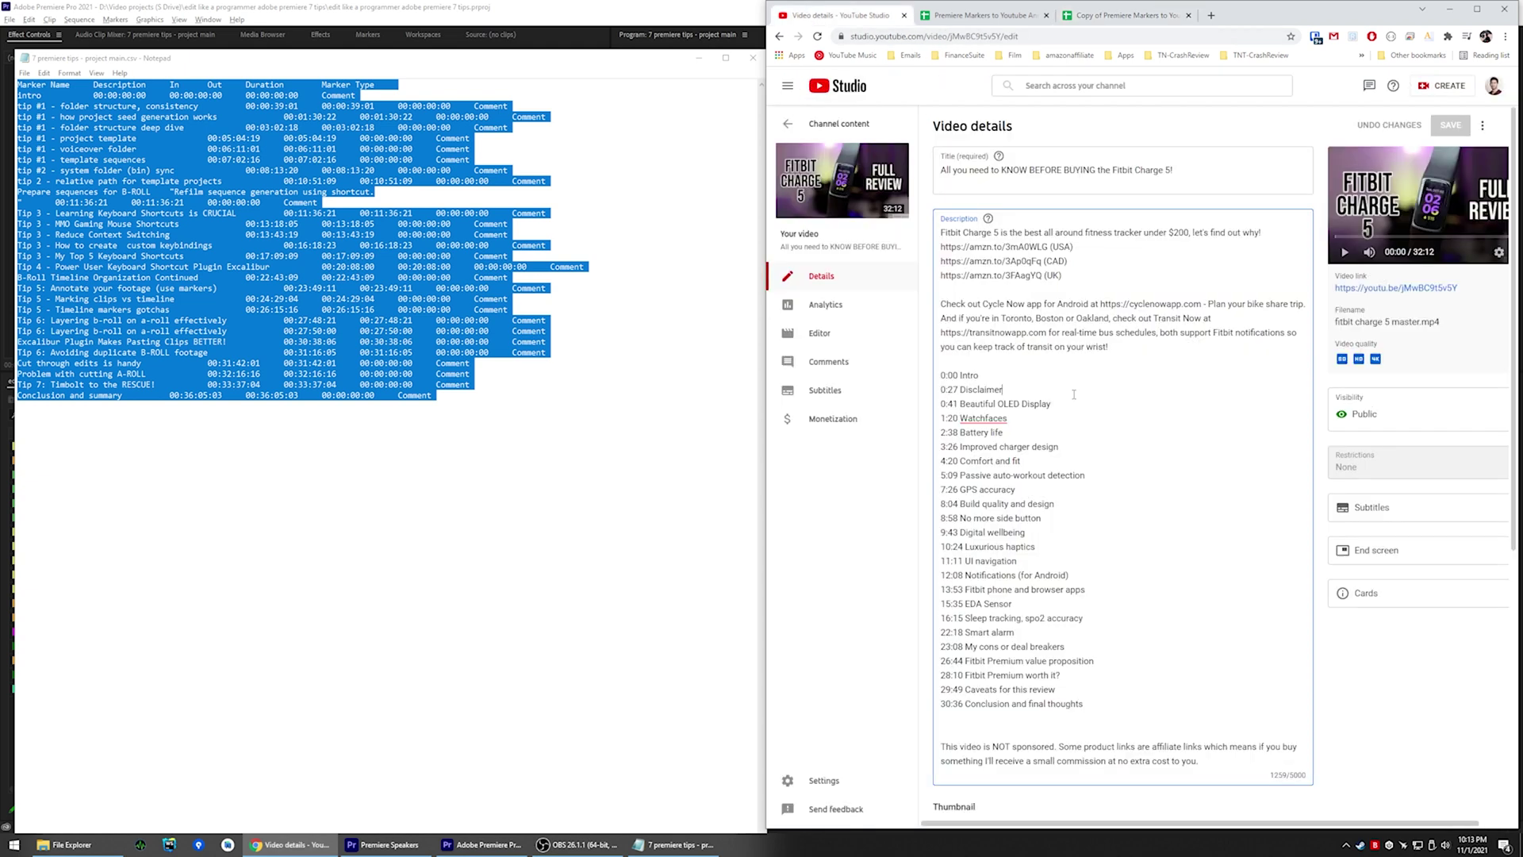
pyautogui.hotkey('ctrl', 'a')
pyautogui.hotkey('ctrl', 'v')
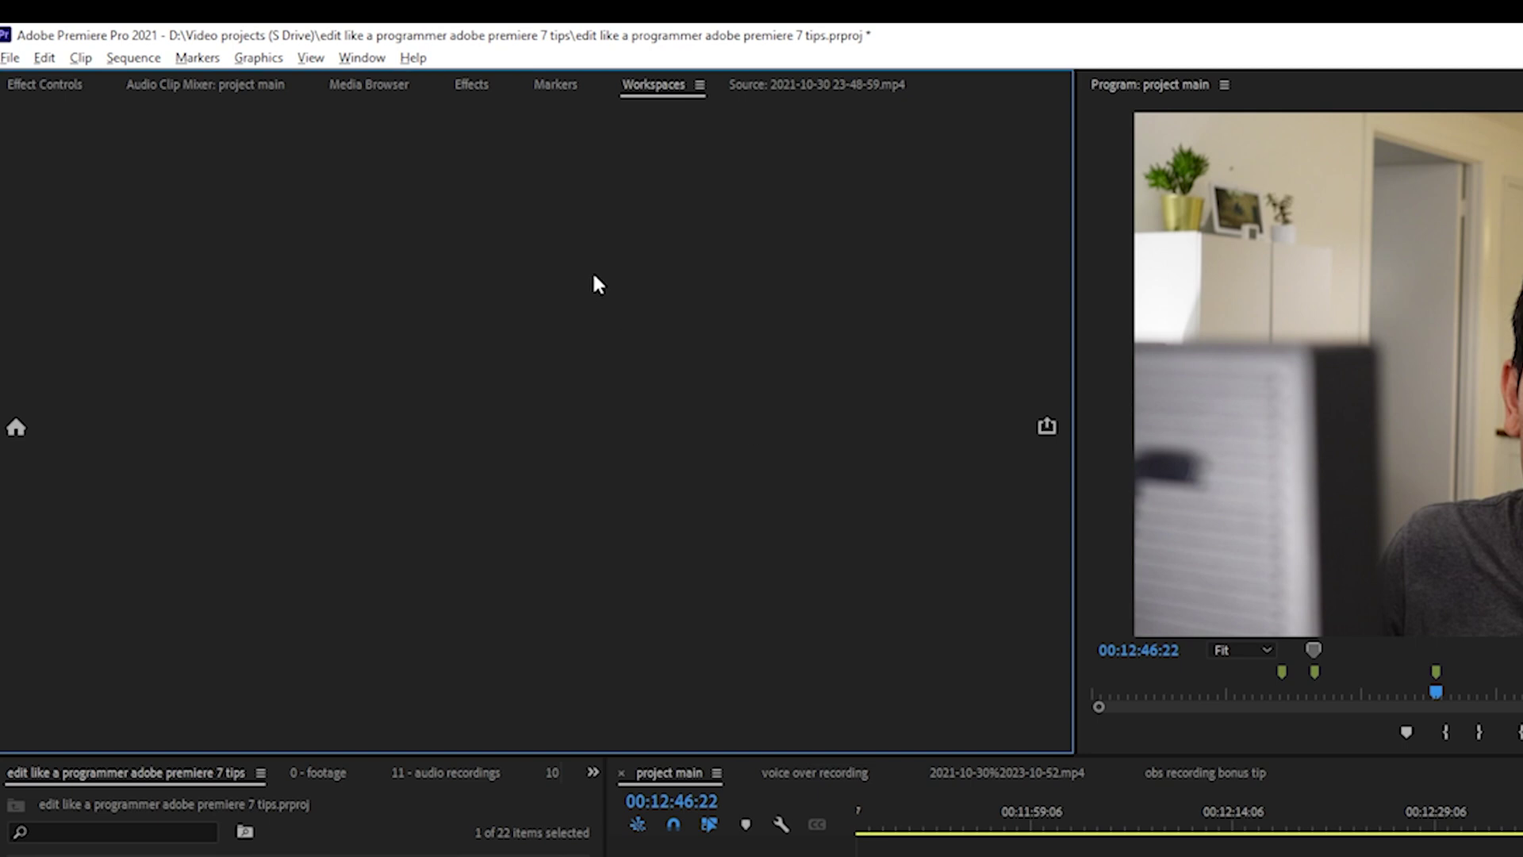
pyautogui.click(553, 82)
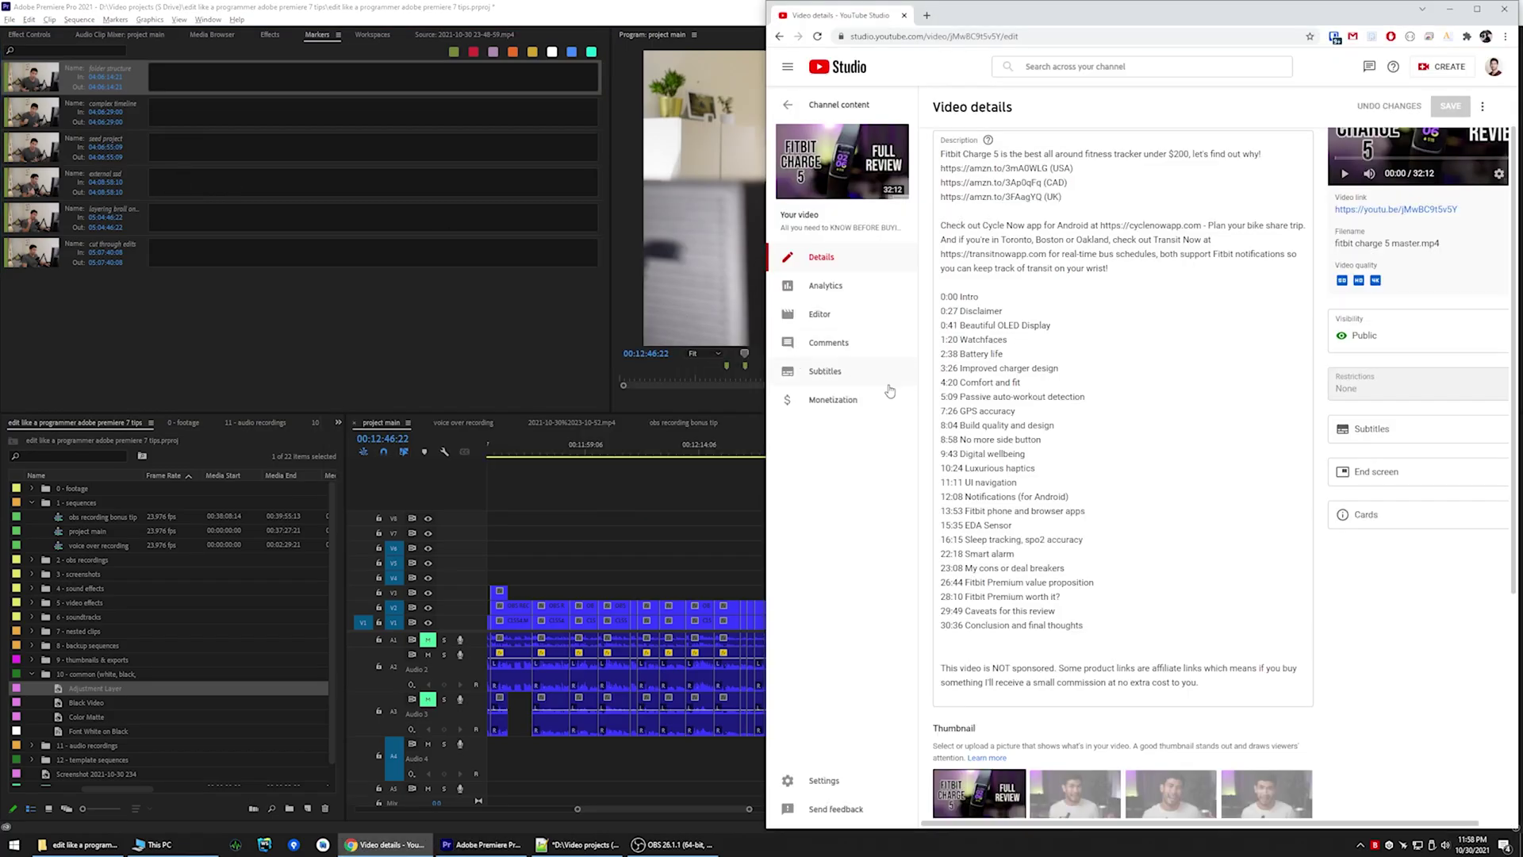
pyautogui.click(981, 339)
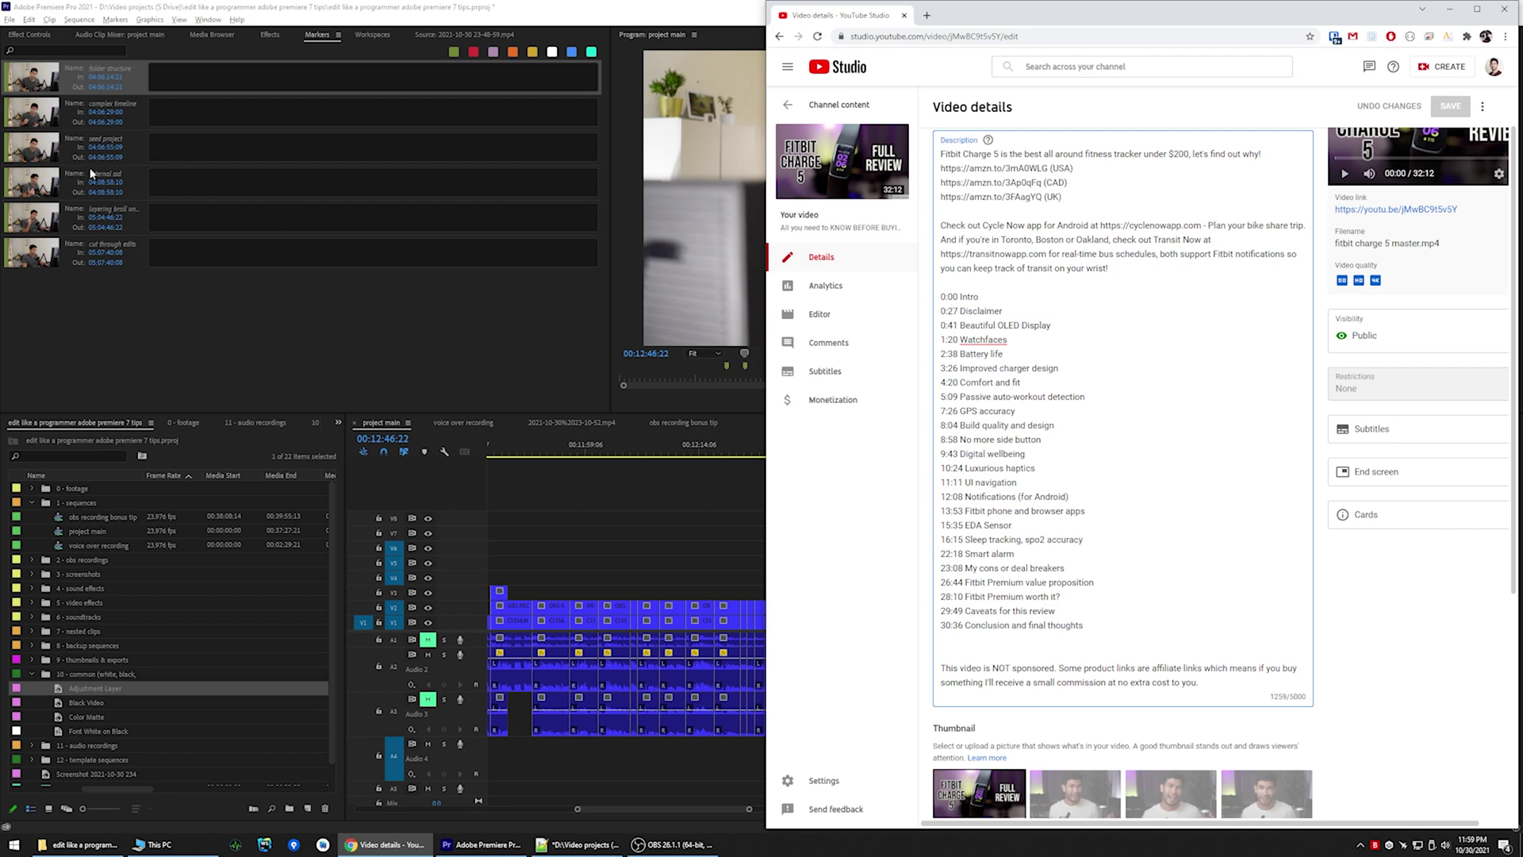